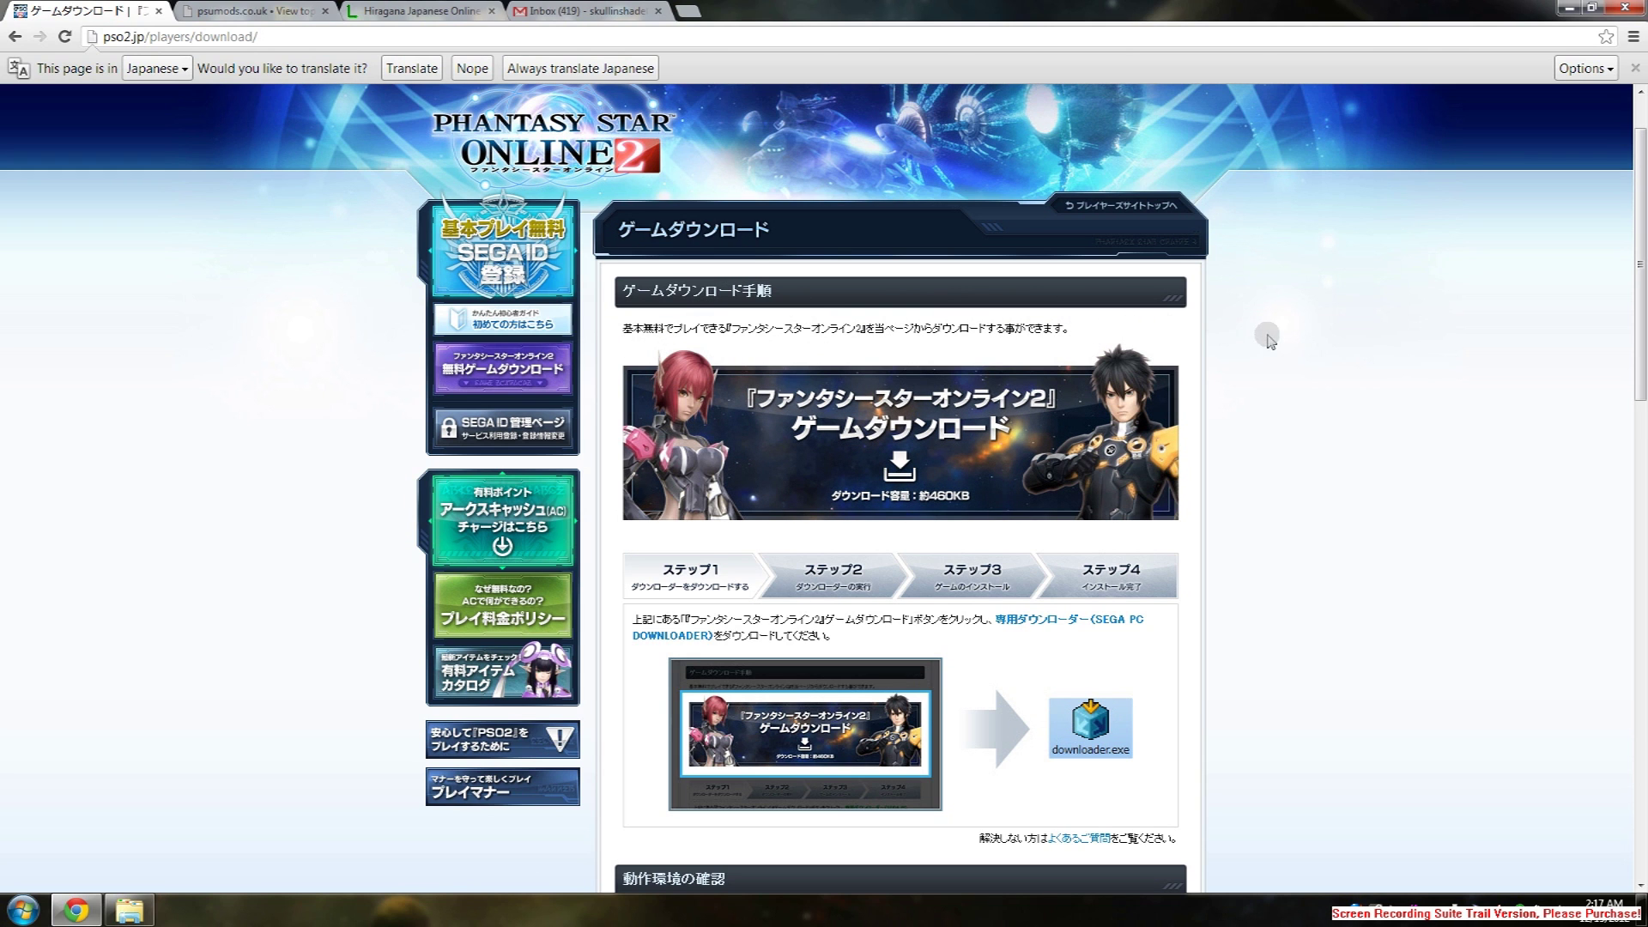
{"action": "scroll", "coordinate": [1282, 352], "scroll_direction": "down", "scroll_amount": 1}
{"action": "scroll", "coordinate": [1282, 353], "scroll_direction": "up", "scroll_amount": 1}
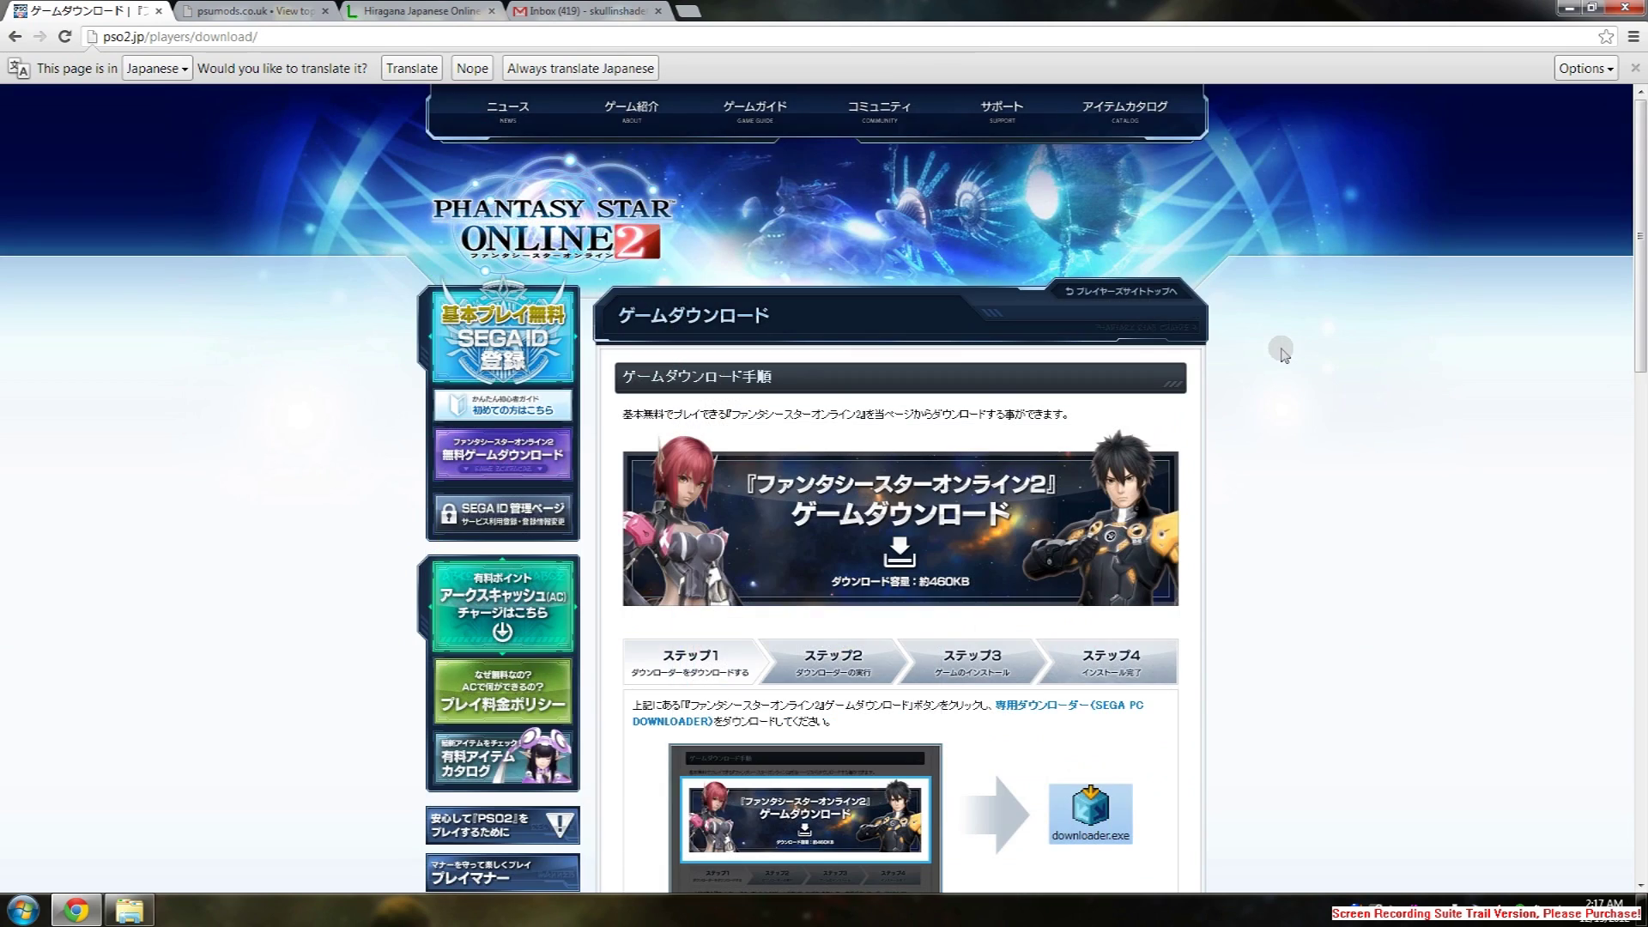
{"action": "scroll", "coordinate": [1283, 353], "scroll_direction": "down", "scroll_amount": 1}
{"action": "scroll", "coordinate": [1283, 353], "scroll_direction": "up", "scroll_amount": 1}
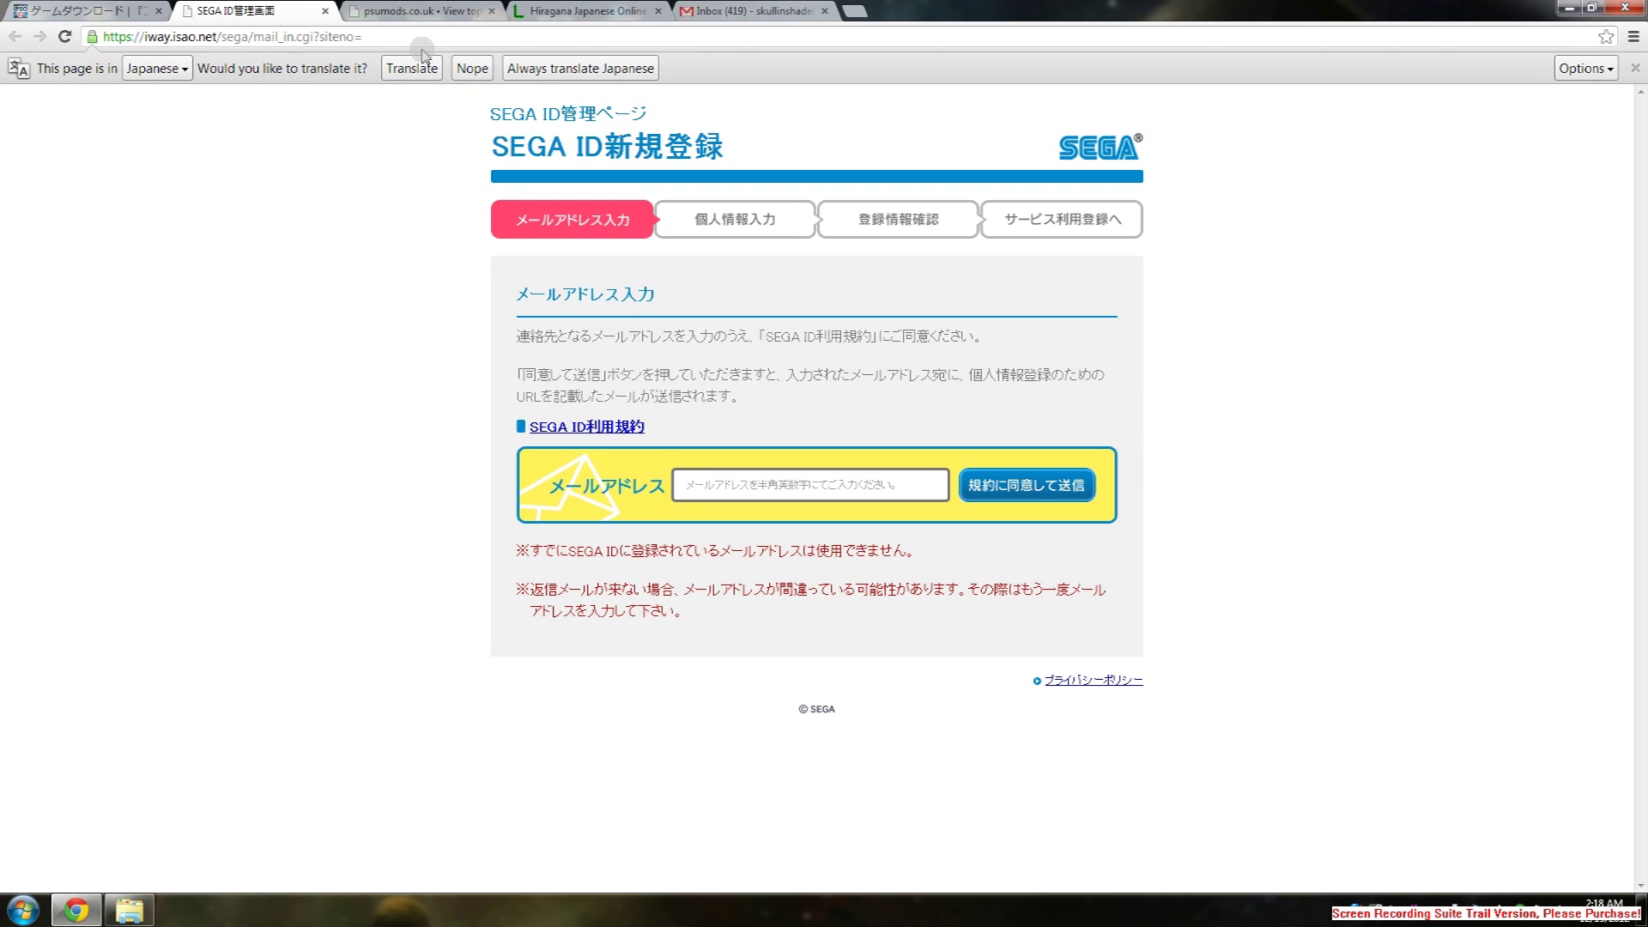
Translate the SEGA ID registration page to English, submit the contact e-mail address, and translate the page that follows
{"action": "left_click", "coordinate": [432, 69]}
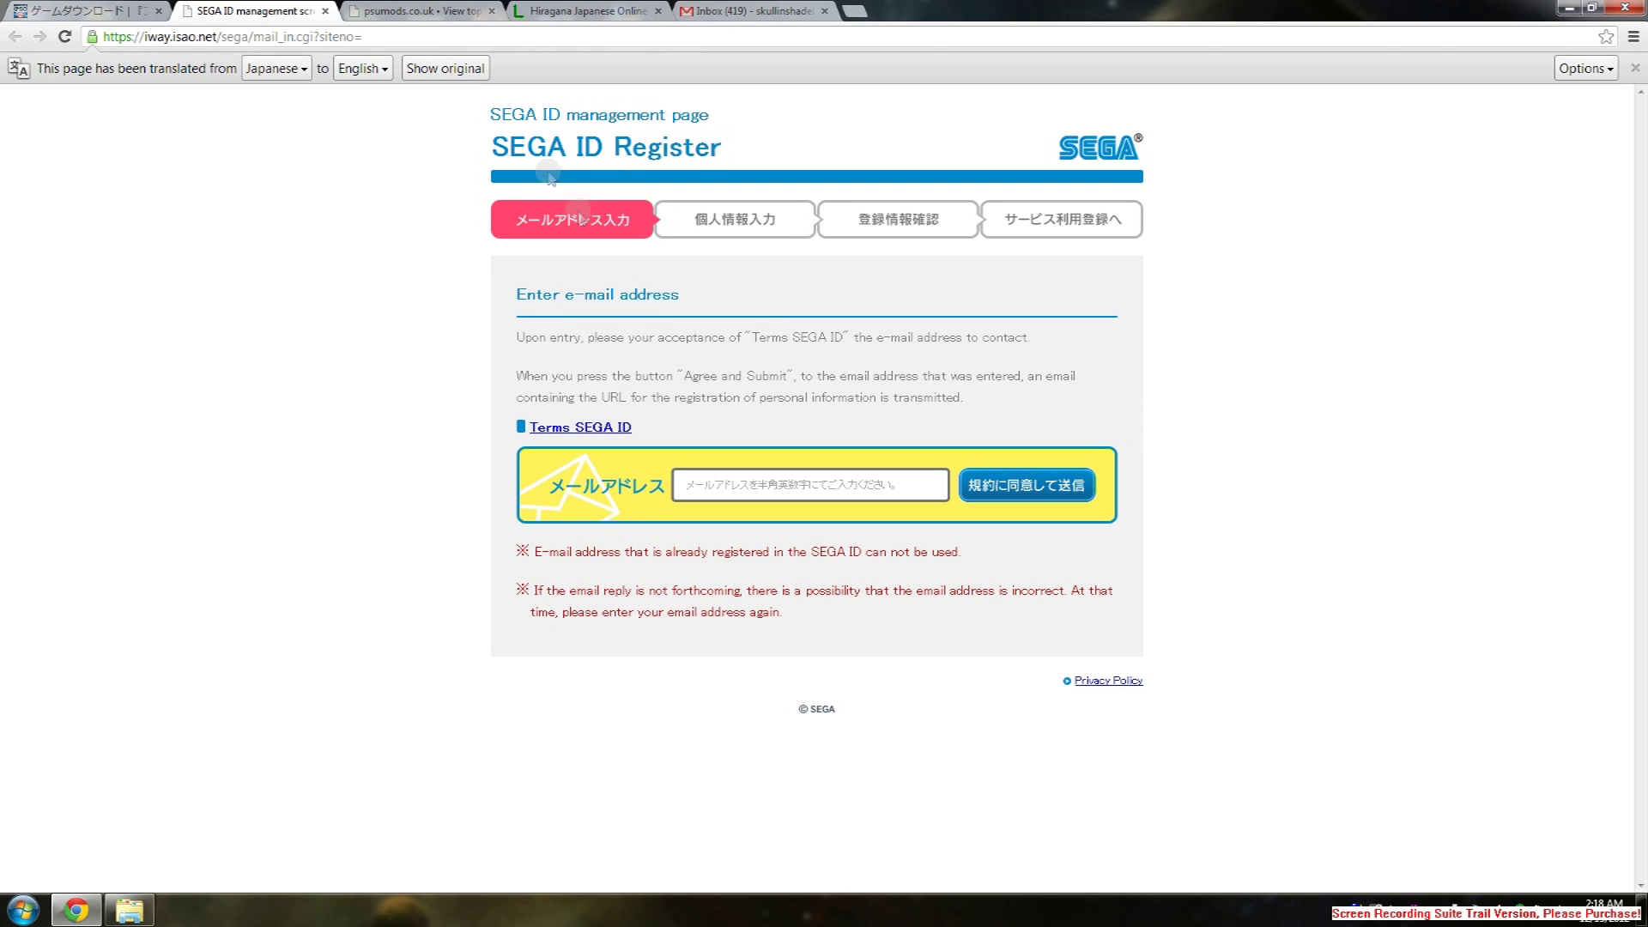
{"action": "left_click", "coordinate": [802, 482]}
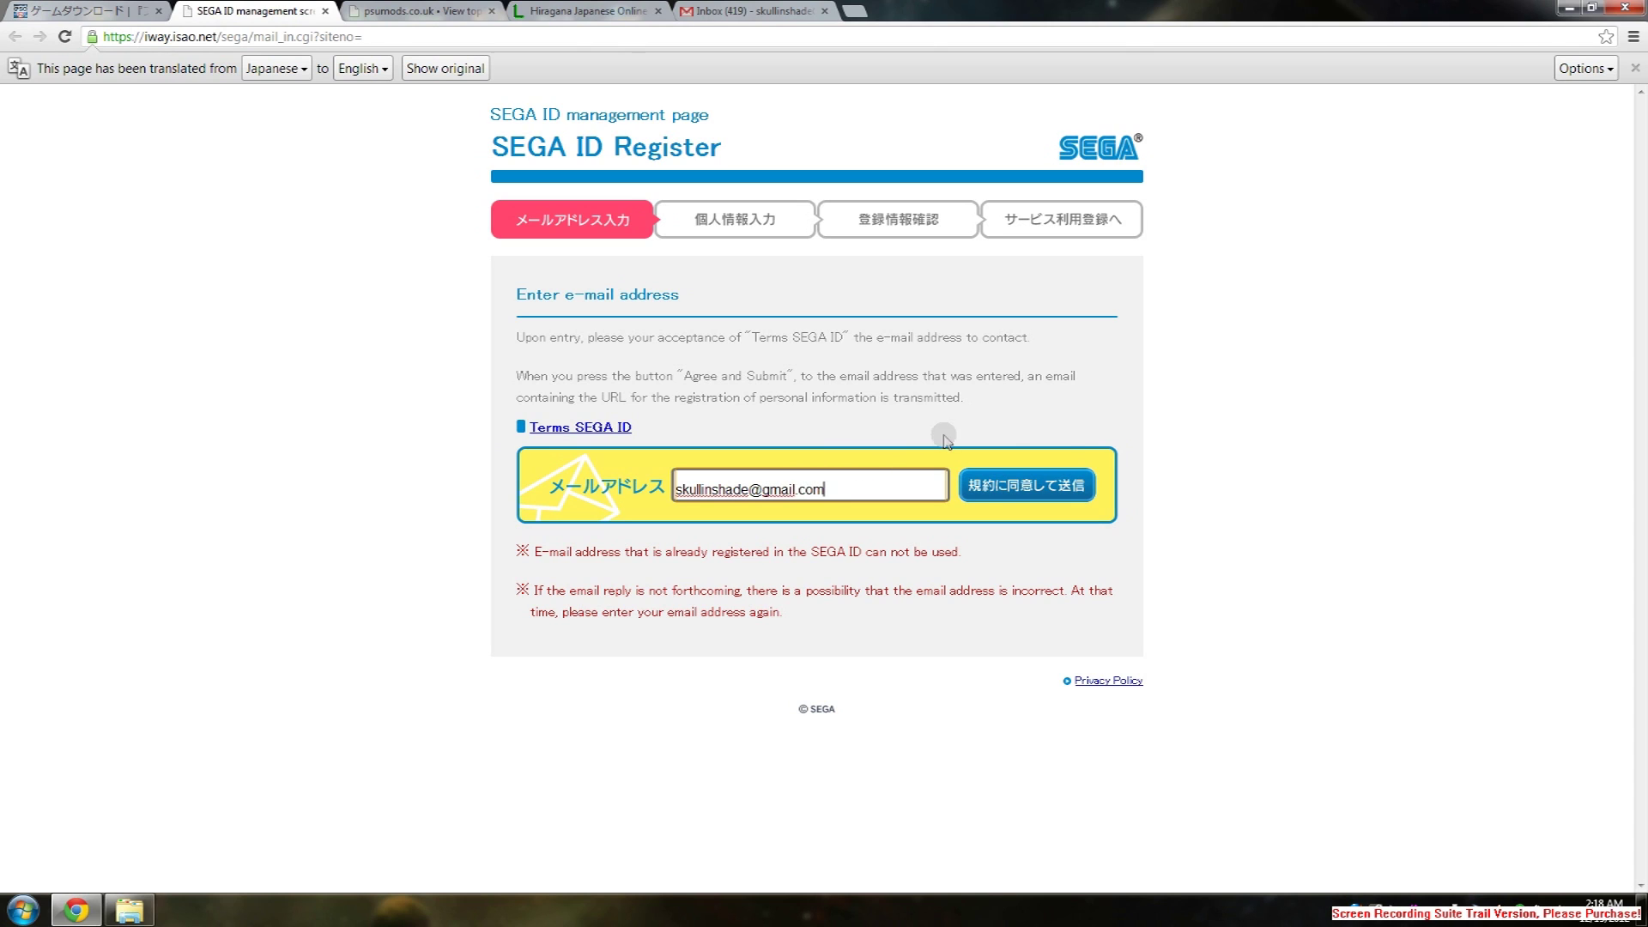
{"action": "left_click", "coordinate": [1006, 494]}
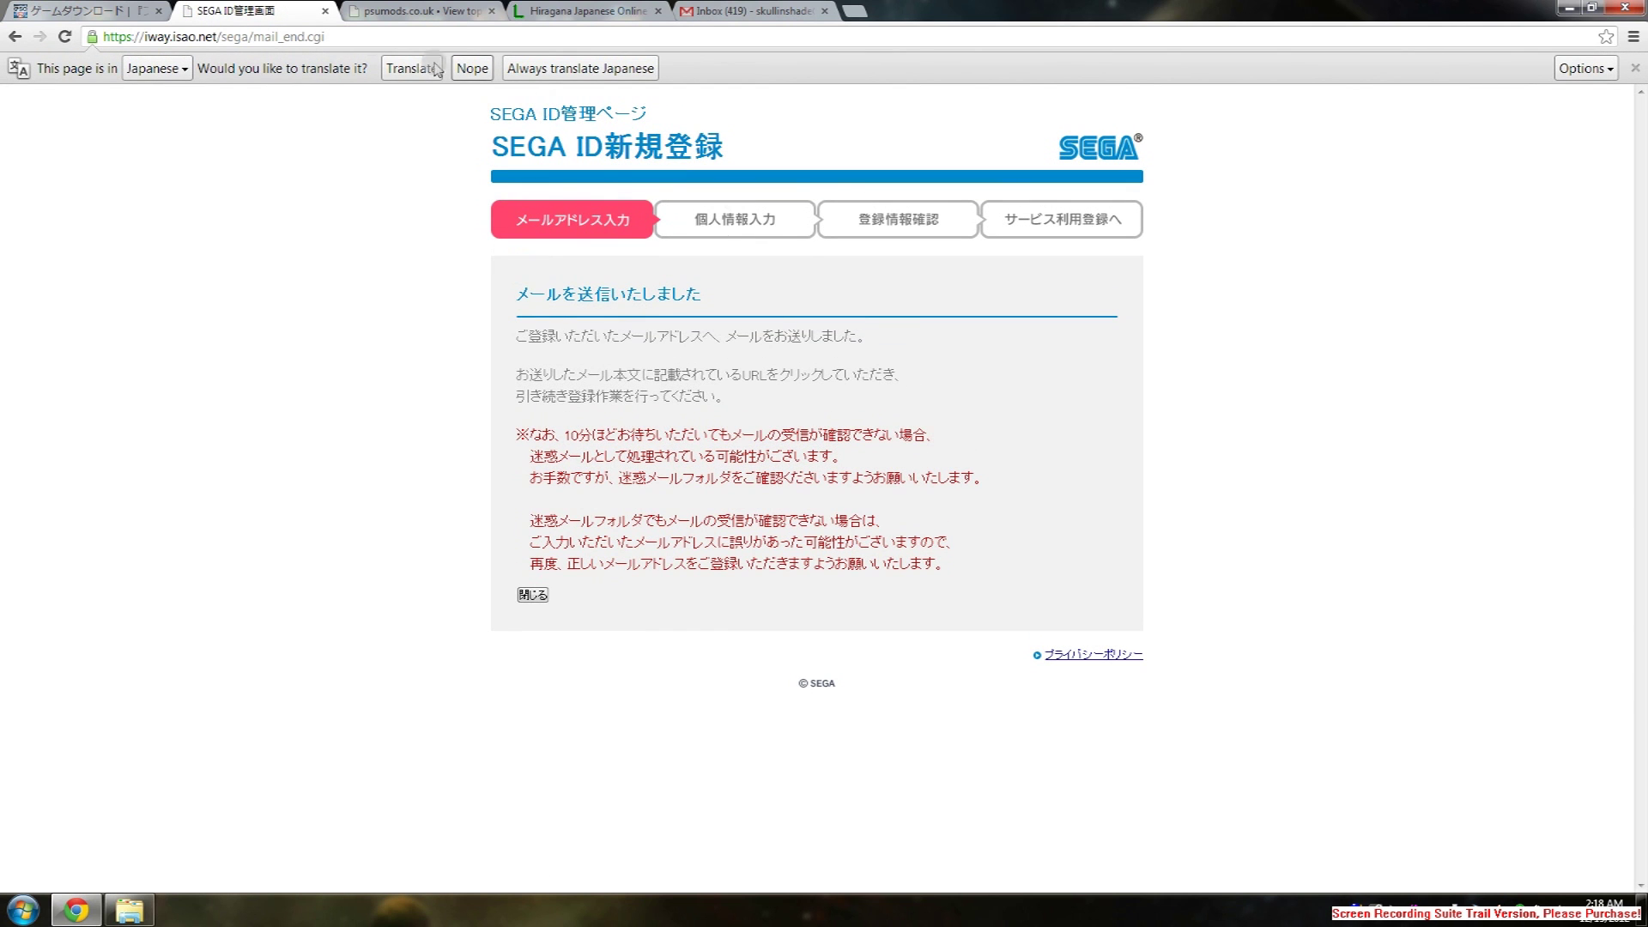
{"action": "left_click", "coordinate": [412, 69]}
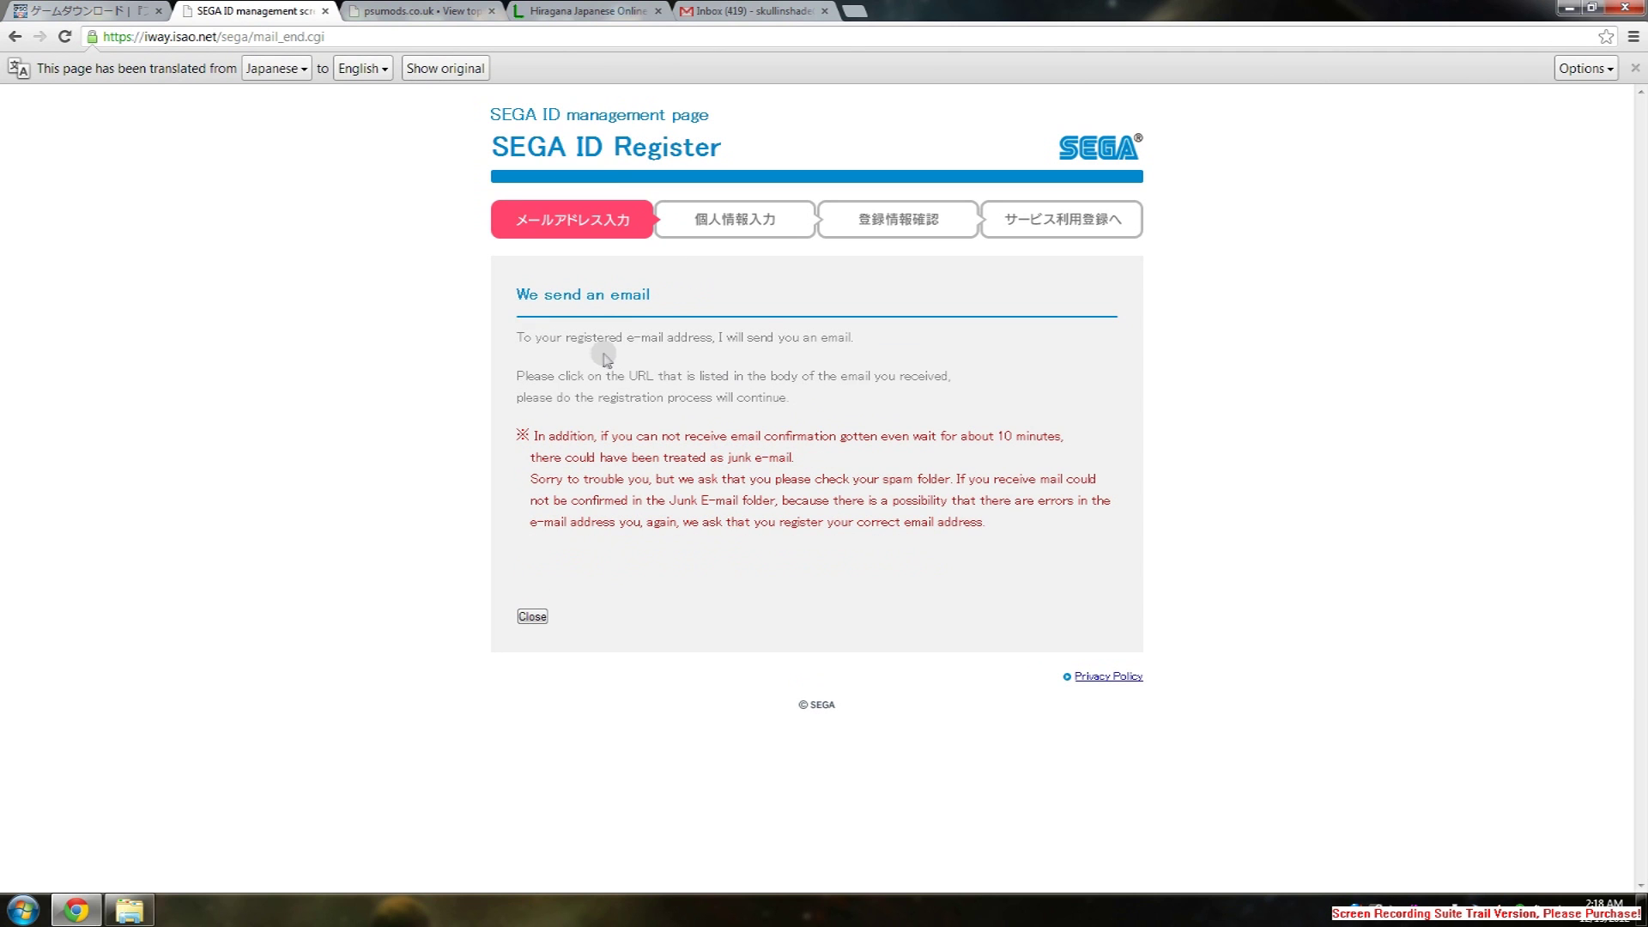
Switch to Gmail, open the registration link from the SEGA ID e-mail and translate the personal information page to English
{"action": "left_click", "coordinate": [728, 13]}
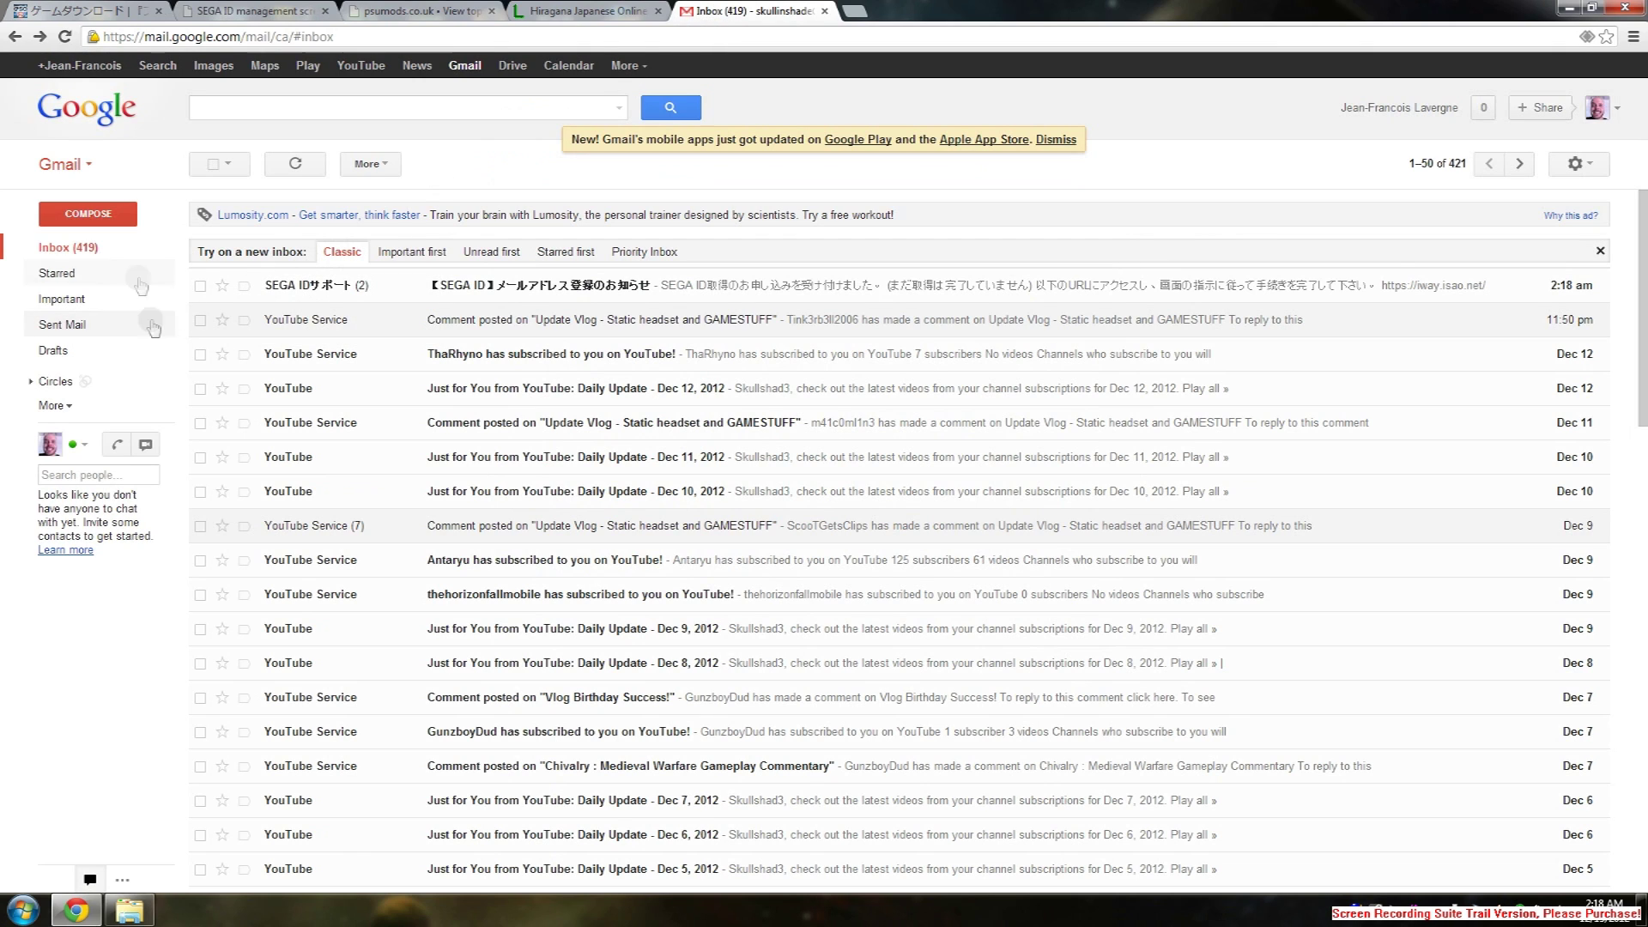
{"action": "left_click", "coordinate": [107, 248]}
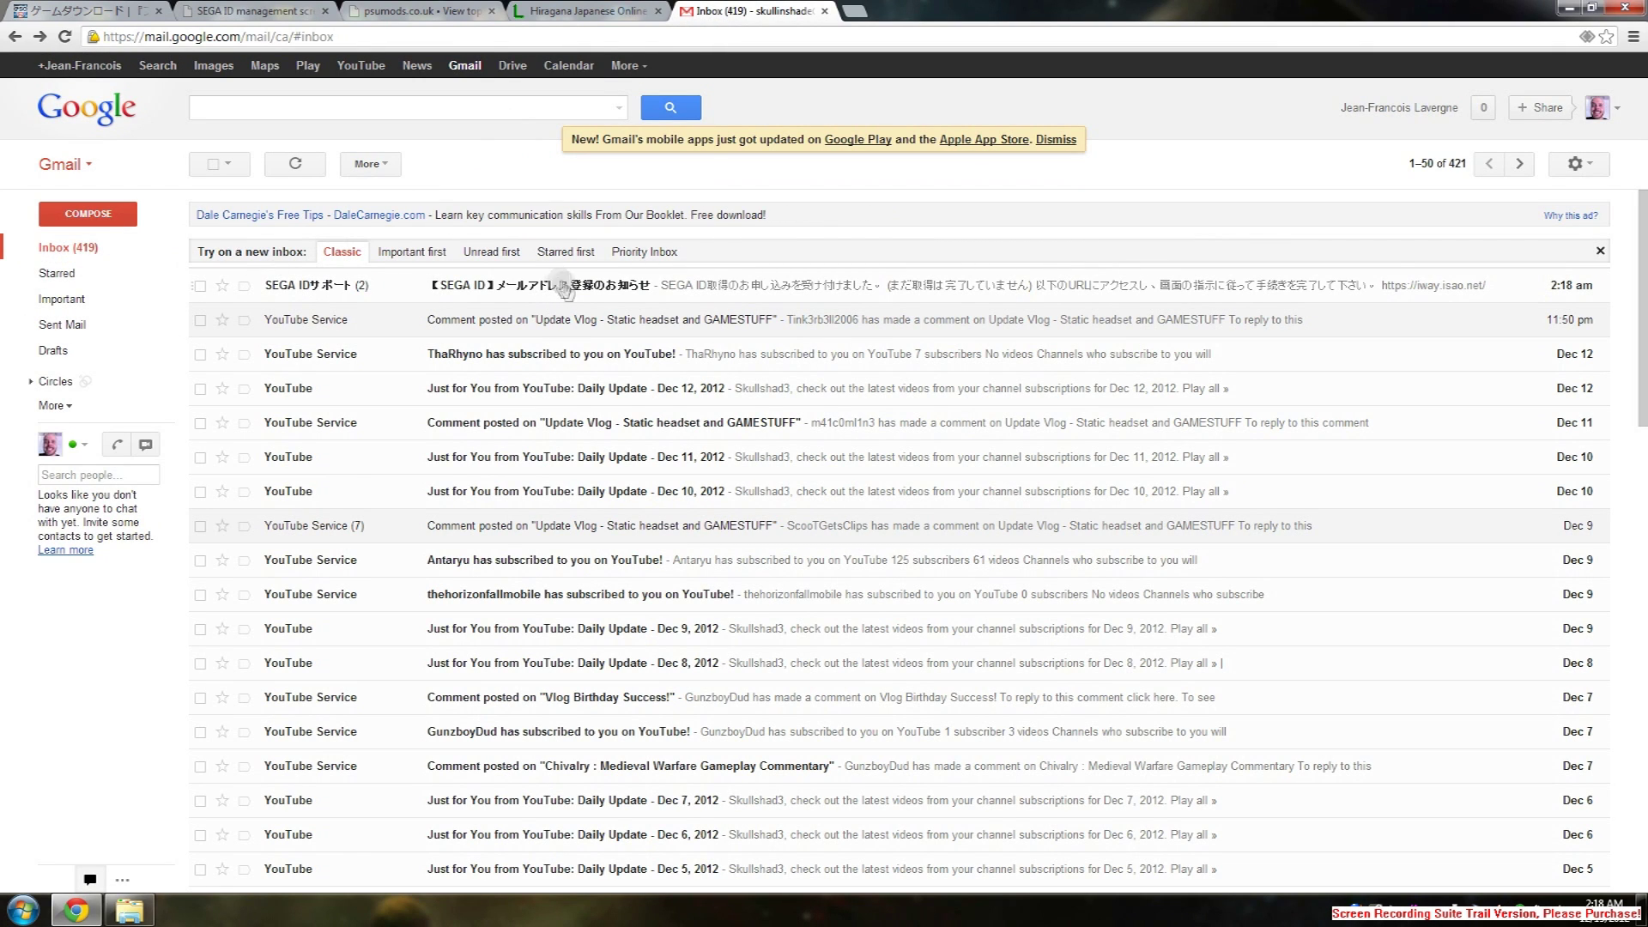
{"action": "left_click", "coordinate": [633, 287]}
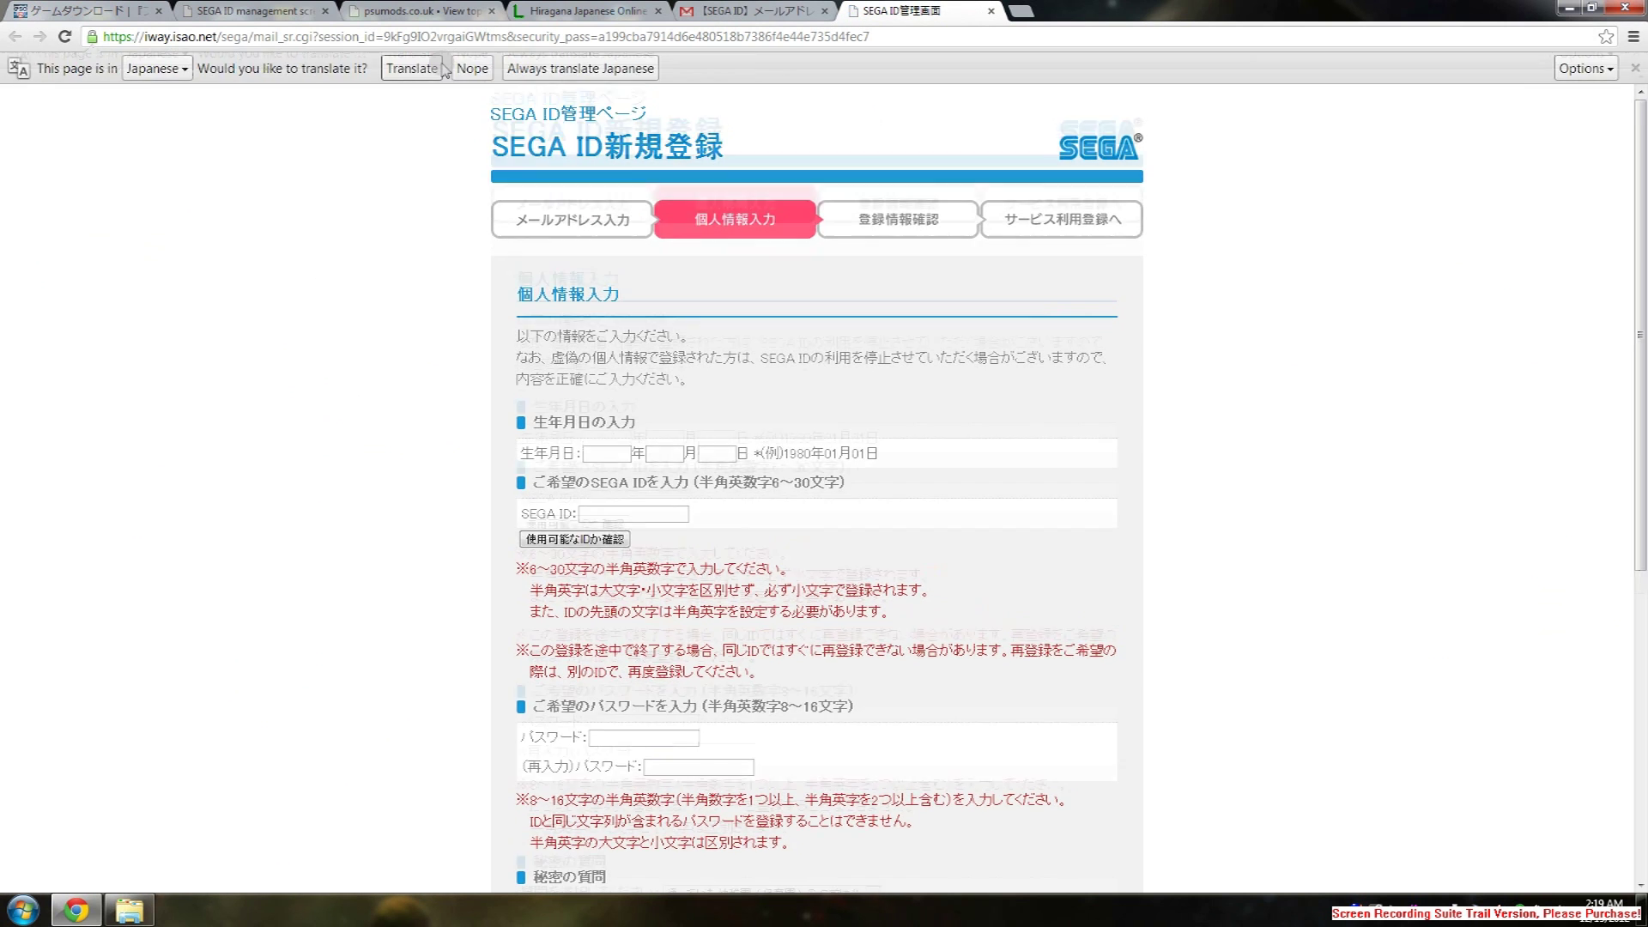
{"action": "left_click", "coordinate": [429, 71]}
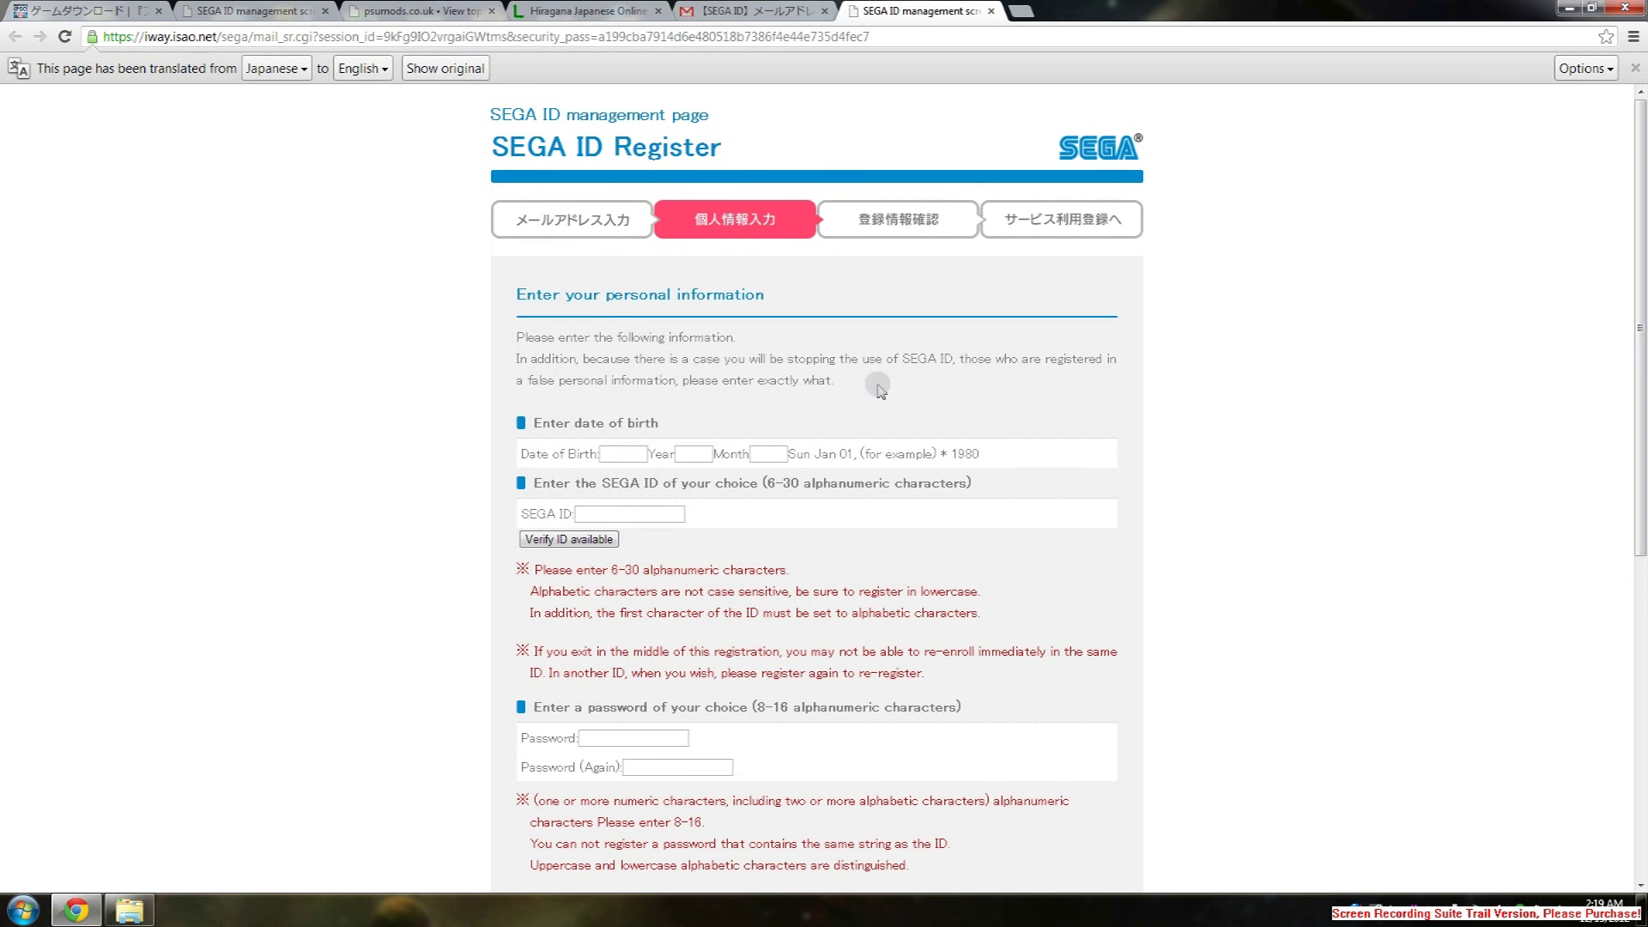
Enter the birth year in the date of birth section of the personal information form
{"action": "scroll", "coordinate": [949, 430], "scroll_direction": "down", "scroll_amount": 1}
{"action": "left_click", "coordinate": [616, 368]}
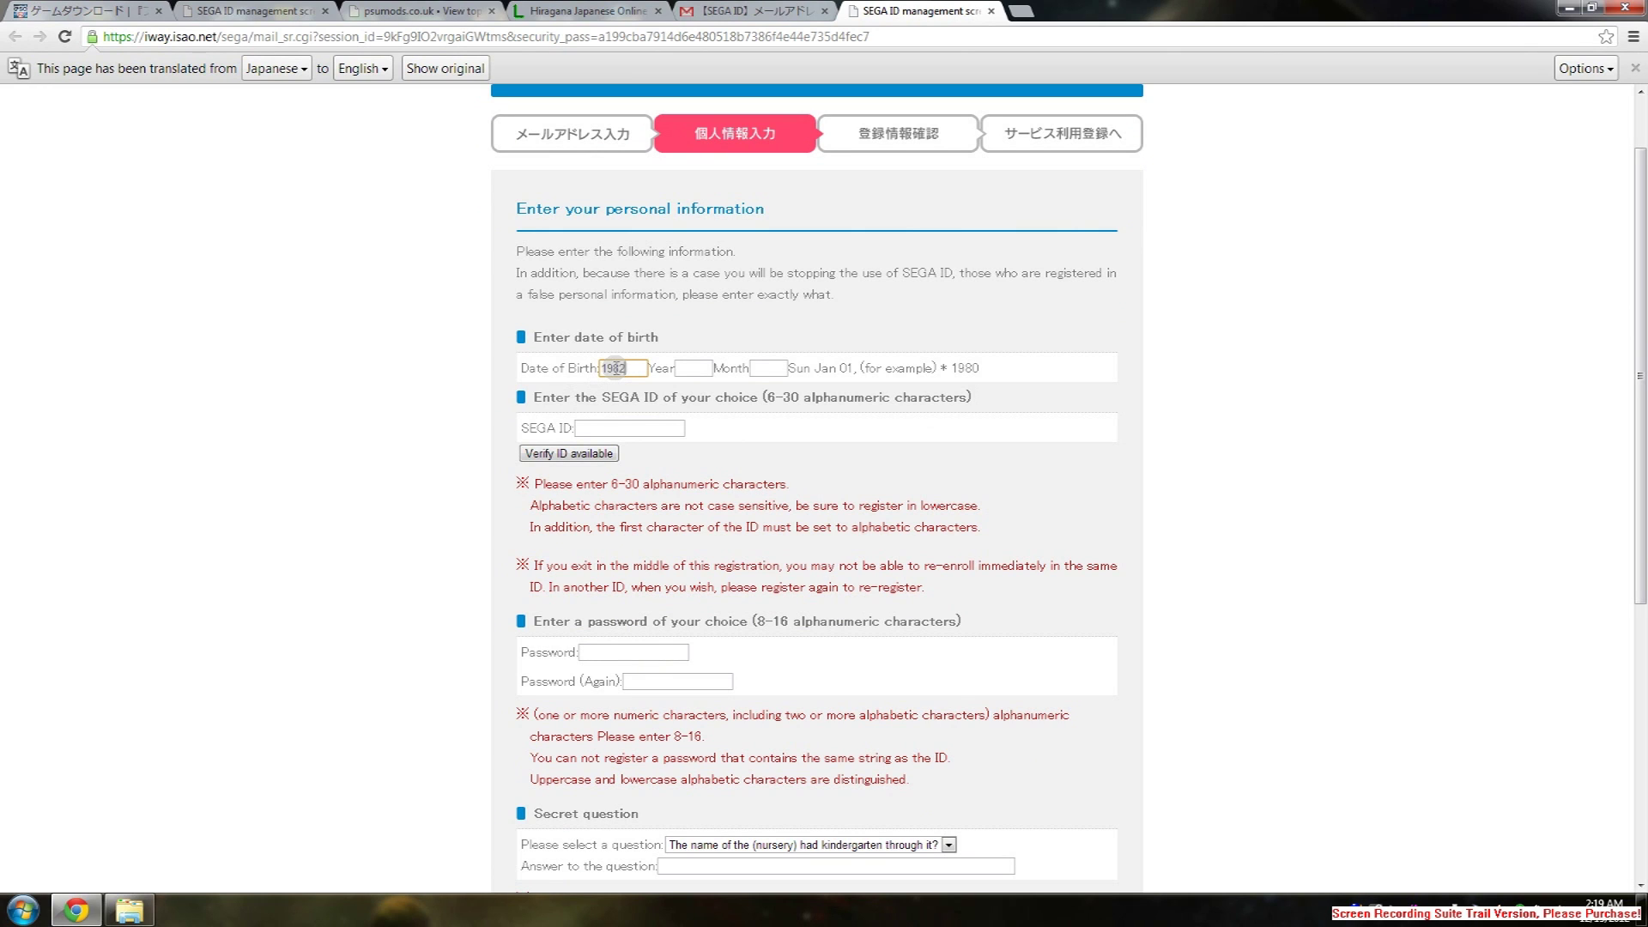
{"action": "key", "text": "Tab"}
Look over the SEGA ID, password and password confirmation fields on the registration form
{"action": "left_click", "coordinate": [646, 427]}
{"action": "scroll", "coordinate": [698, 478], "scroll_direction": "down", "scroll_amount": 6}
{"action": "scroll", "coordinate": [699, 478], "scroll_direction": "up", "scroll_amount": 4}
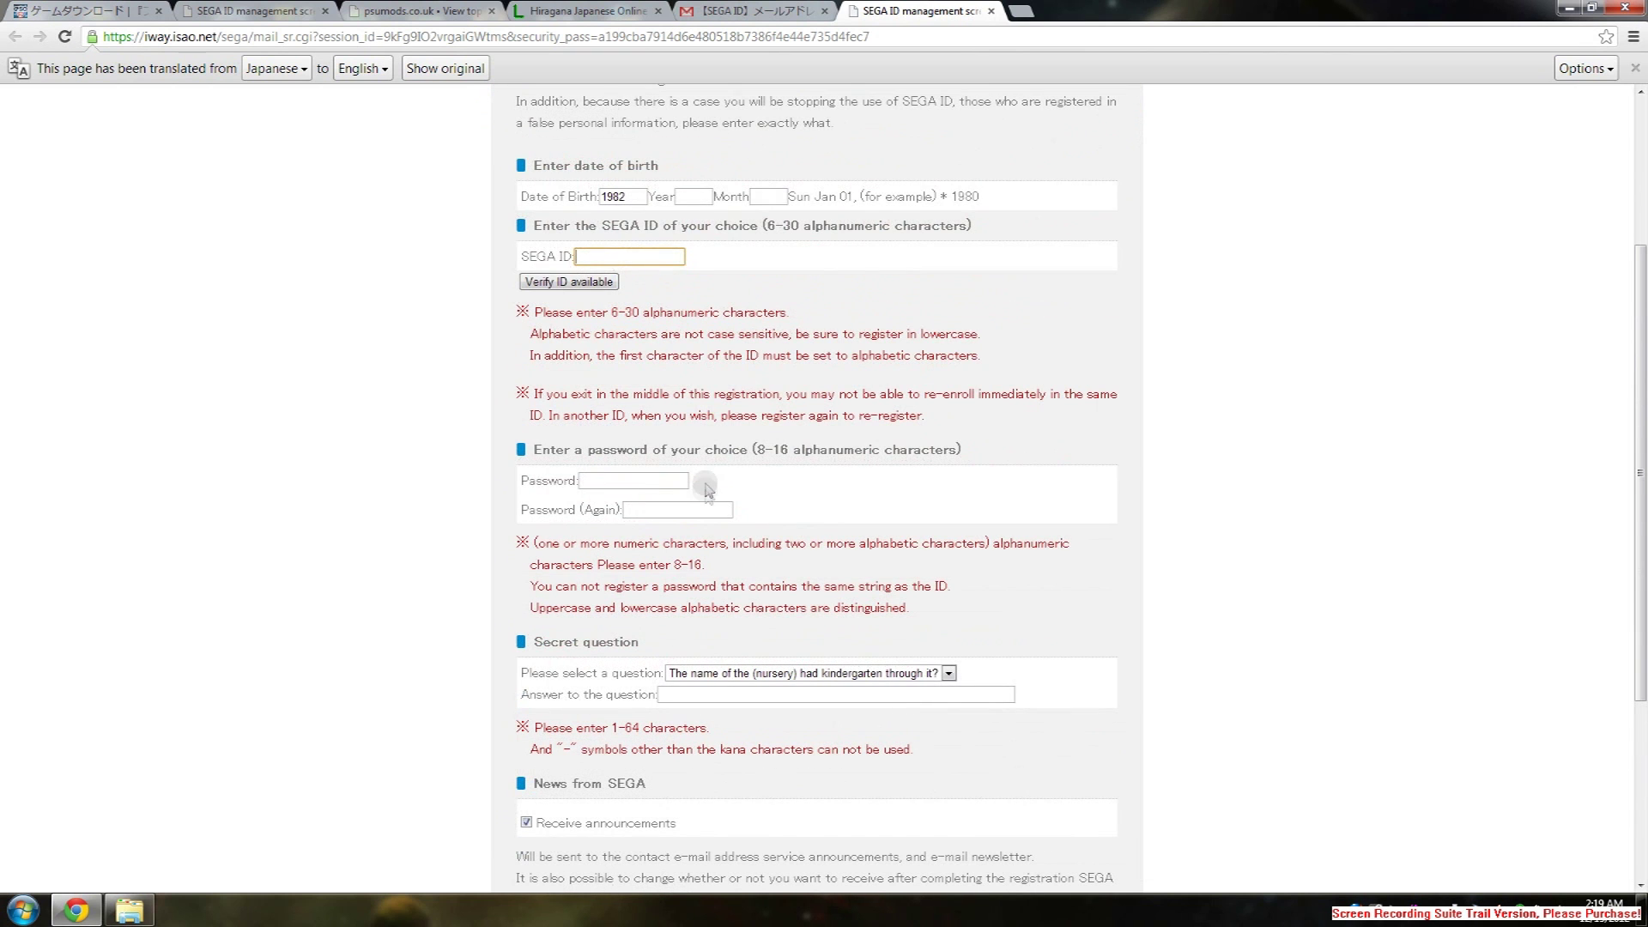
{"action": "left_click", "coordinate": [607, 483]}
{"action": "left_click", "coordinate": [637, 510]}
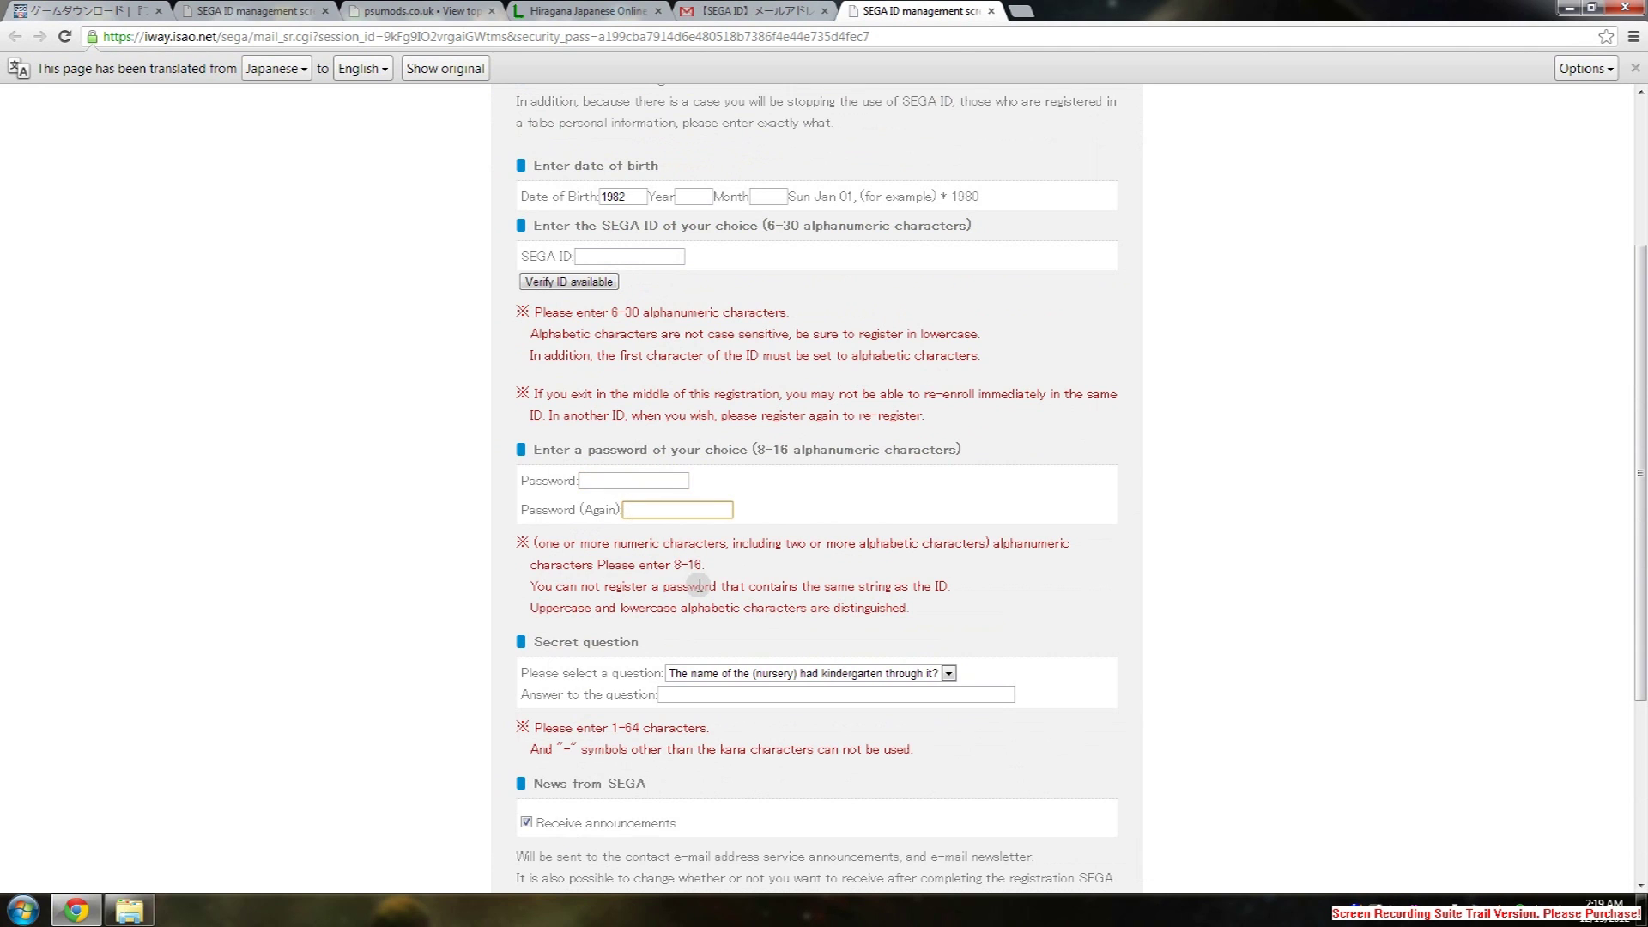
Turn off receiving announcements in the News from SEGA section
{"action": "scroll", "coordinate": [699, 580], "scroll_direction": "down", "scroll_amount": 1}
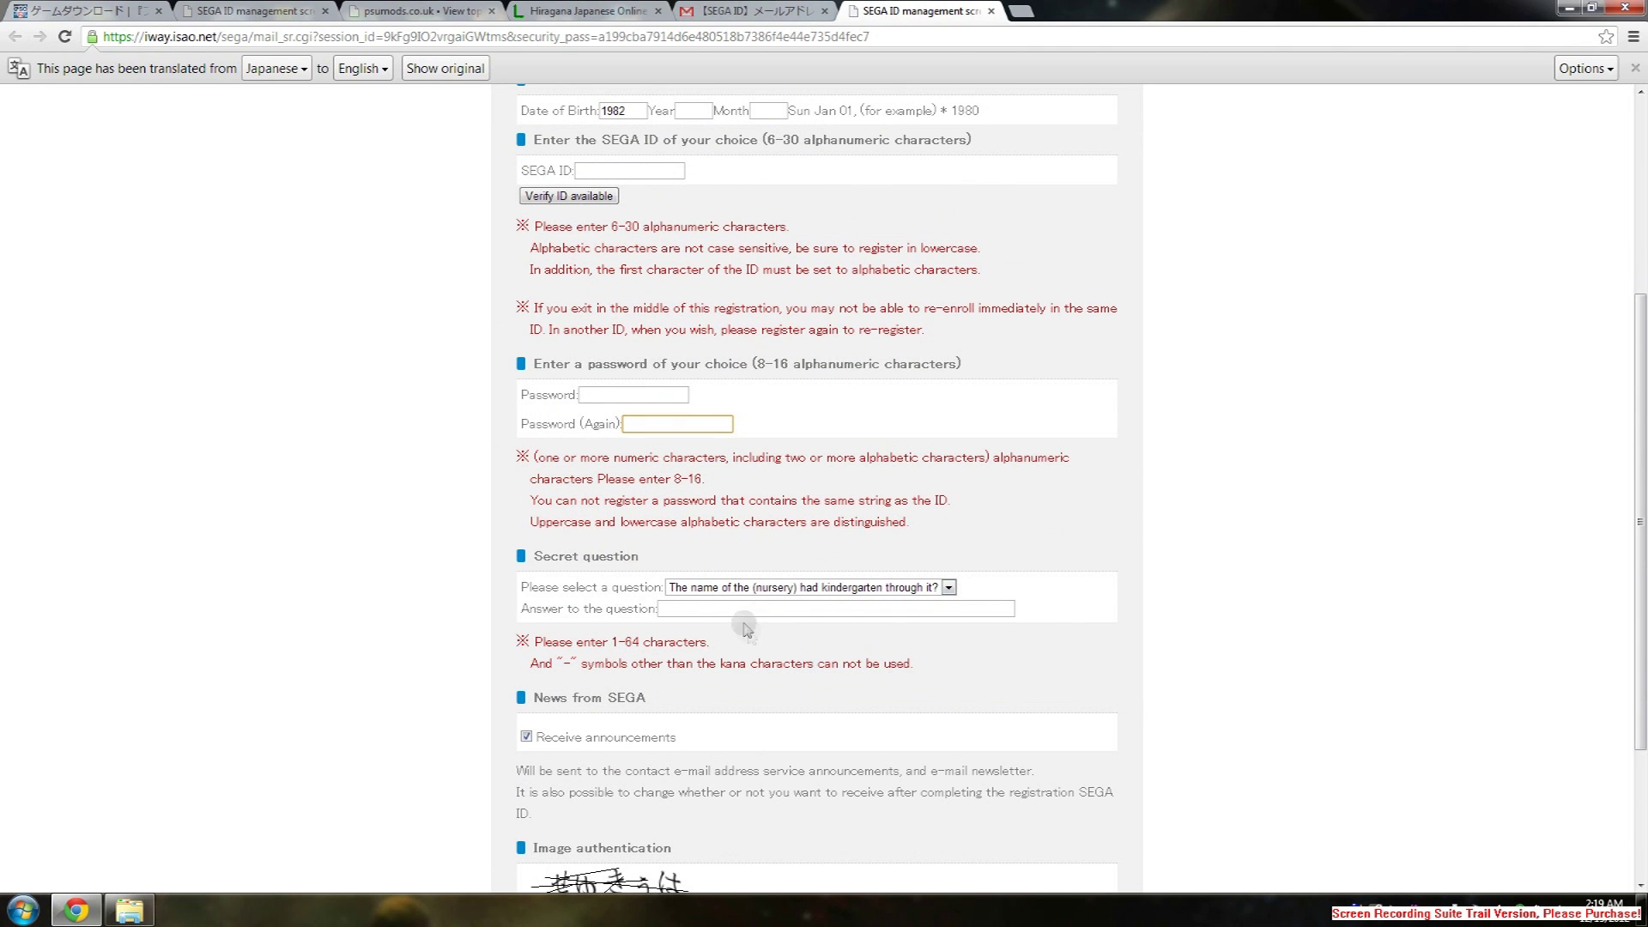
{"action": "scroll", "coordinate": [601, 635], "scroll_direction": "down", "scroll_amount": 2}
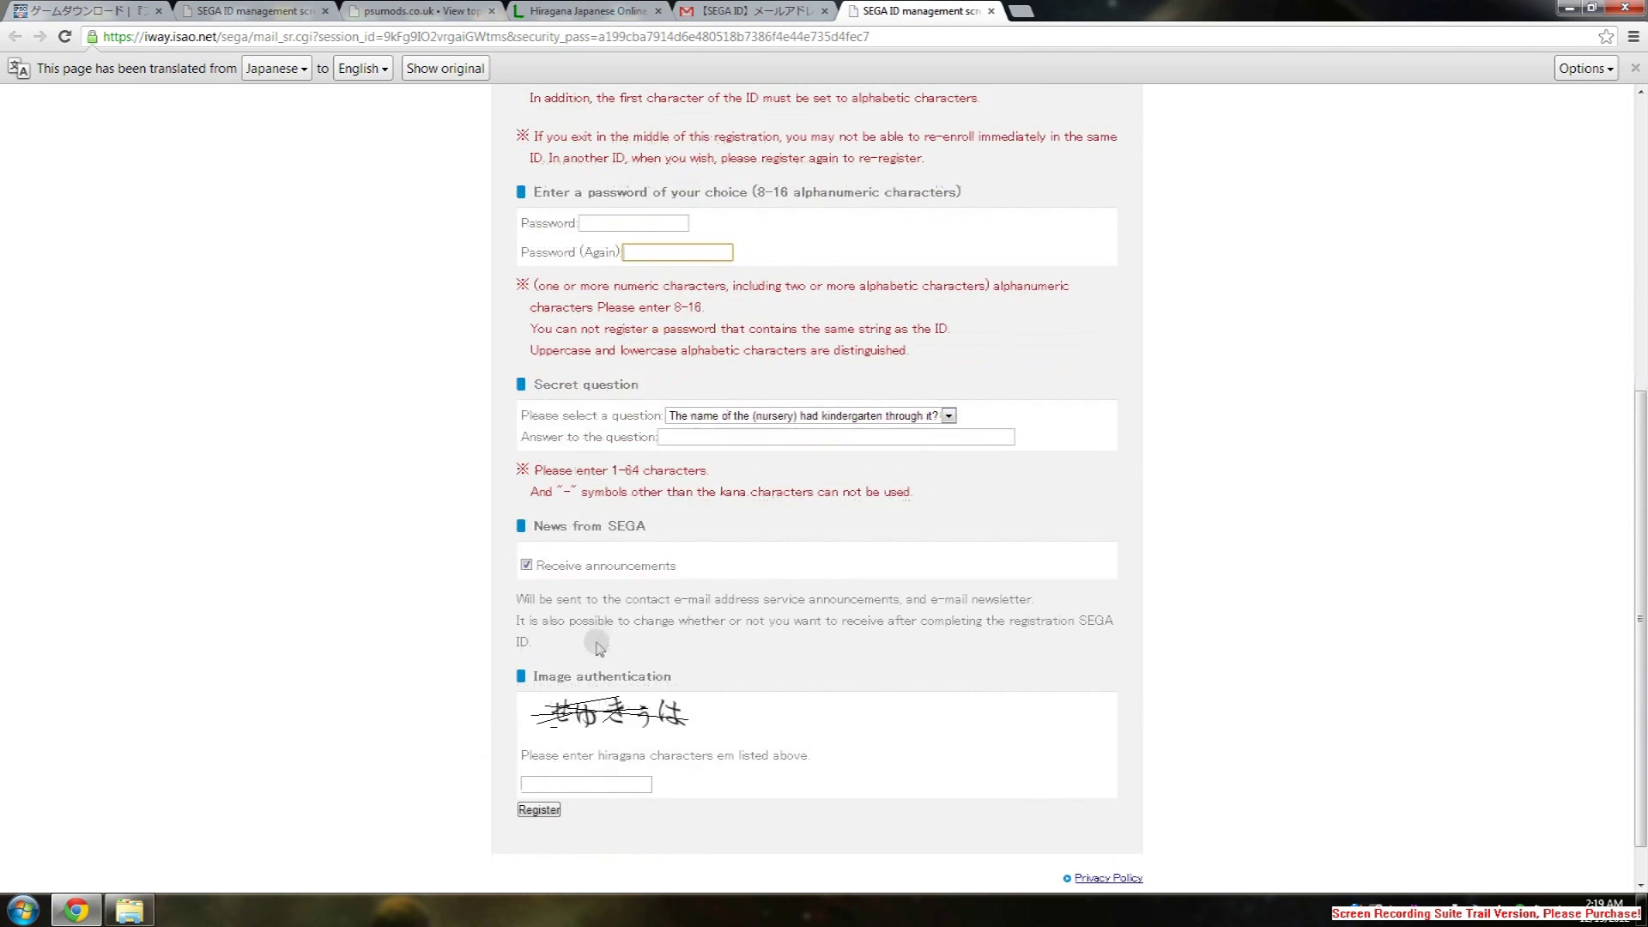
{"action": "left_click", "coordinate": [526, 564]}
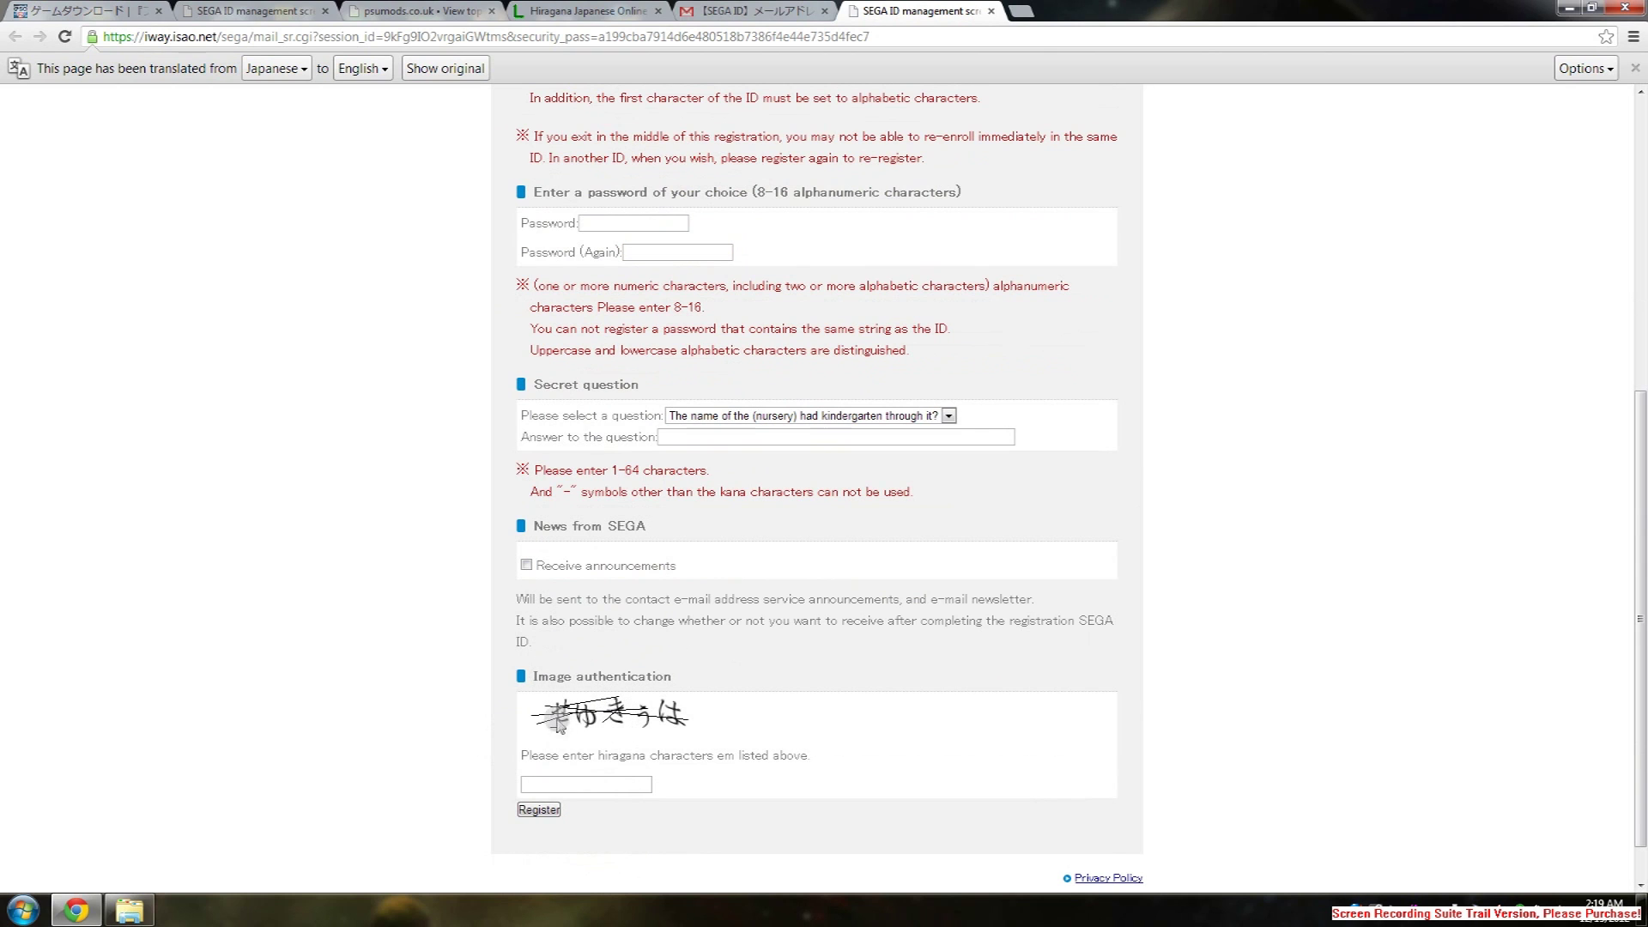
Examine the image authentication section and its hiragana entry field
{"action": "scroll", "coordinate": [571, 706], "scroll_direction": "down", "scroll_amount": 1}
{"action": "scroll", "coordinate": [571, 706], "scroll_direction": "up", "scroll_amount": 2}
{"action": "scroll", "coordinate": [576, 705], "scroll_direction": "down", "scroll_amount": 1}
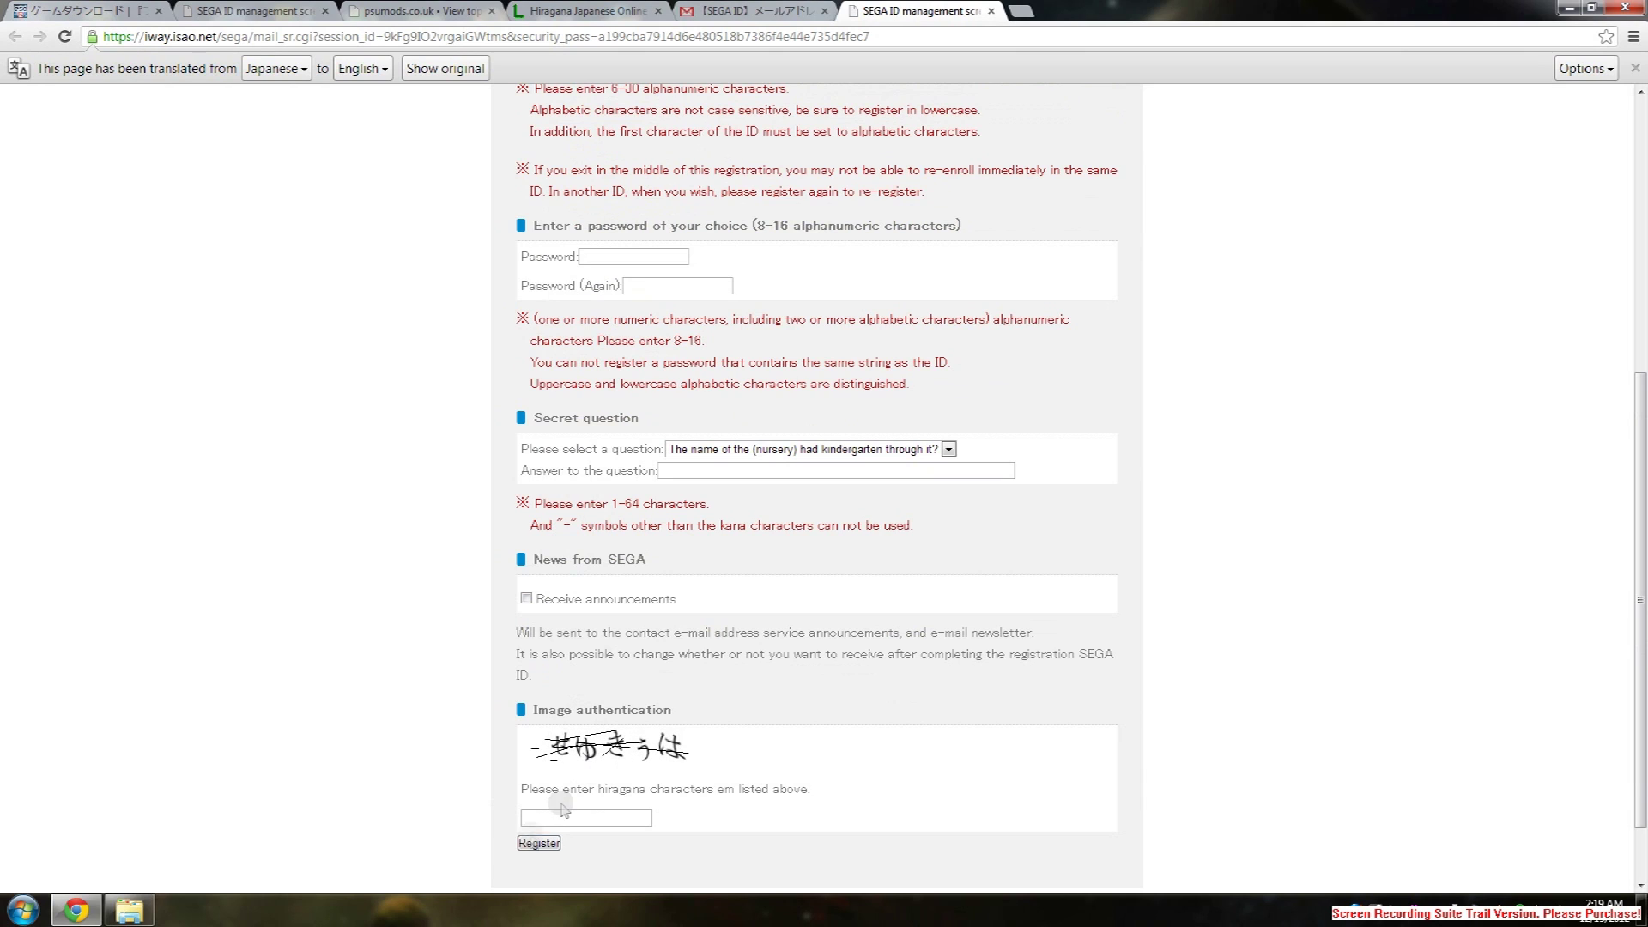
{"action": "left_click", "coordinate": [540, 822]}
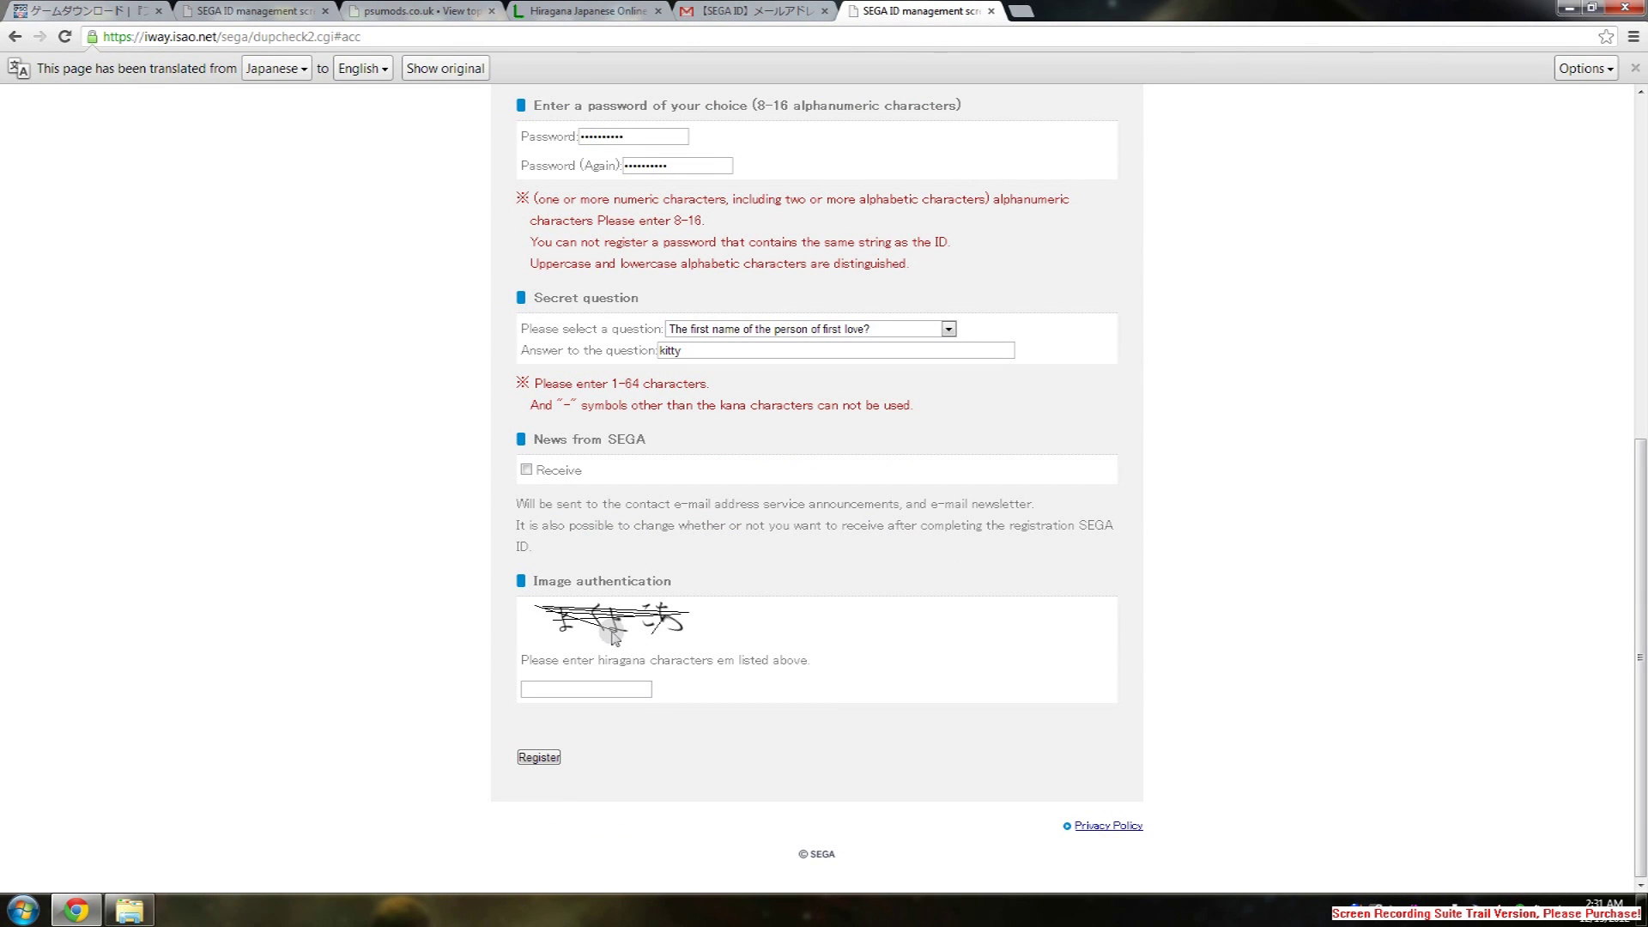
Switch to the Lexilogos hiragana keyboard, compose the sample text たなさかぁ and select it
{"action": "left_click", "coordinate": [584, 10]}
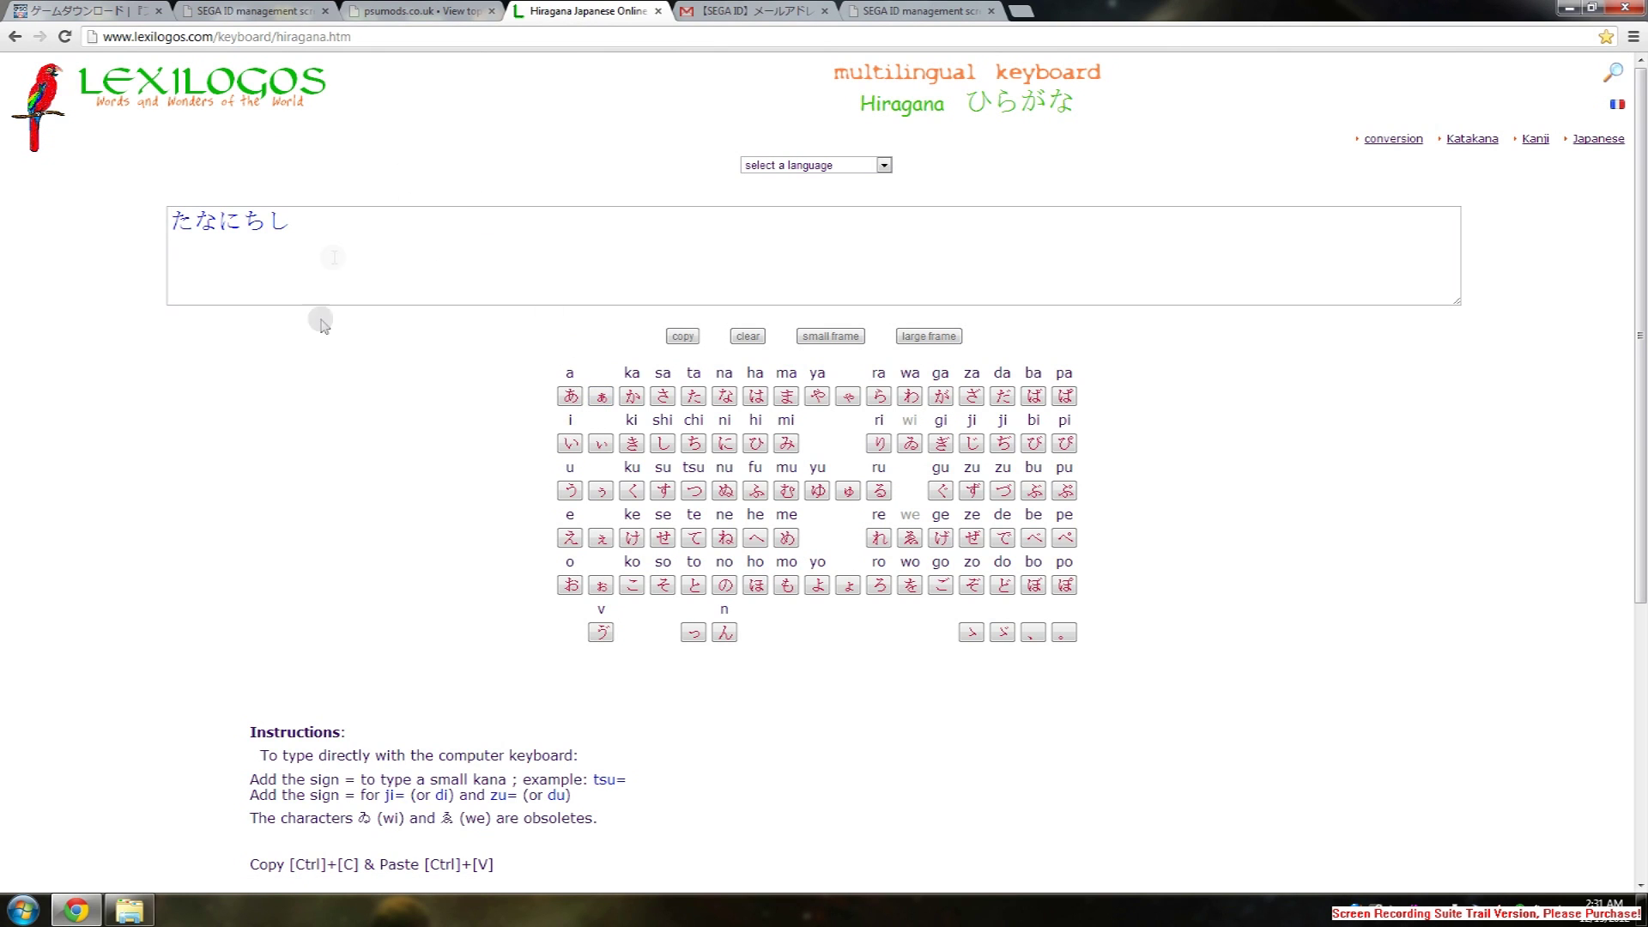
{"action": "left_click", "coordinate": [725, 396]}
{"action": "left_click", "coordinate": [662, 397]}
{"action": "left_click", "coordinate": [632, 396]}
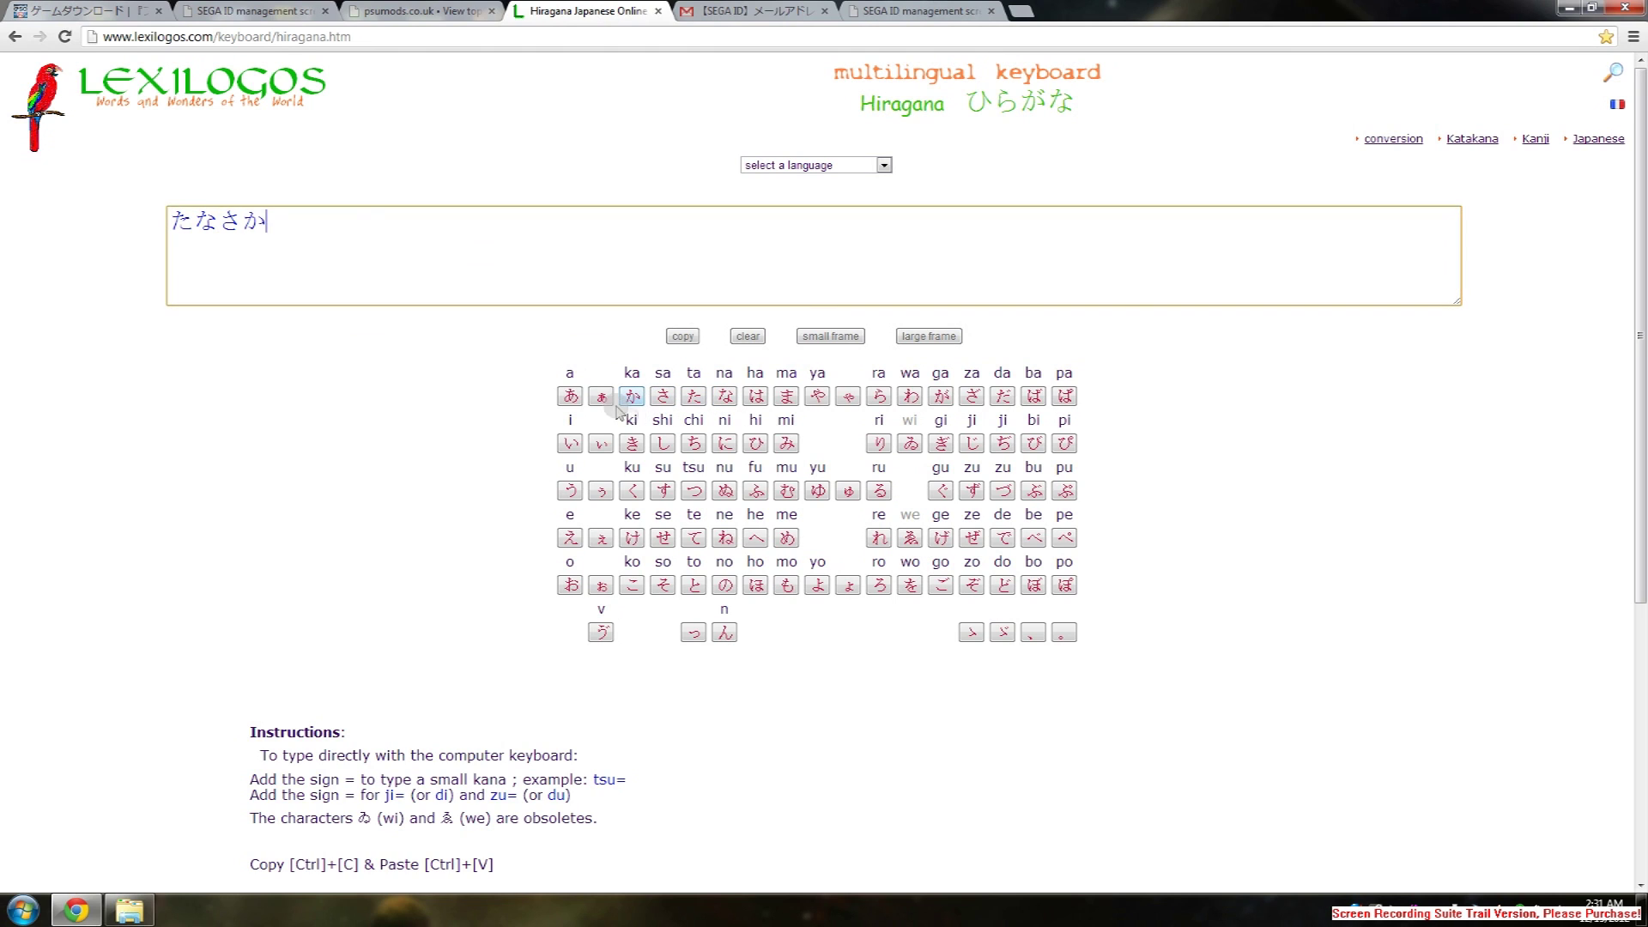
{"action": "left_click", "coordinate": [592, 407]}
{"action": "left_click_drag", "start_coordinate": [296, 222], "coordinate": [171, 216]}
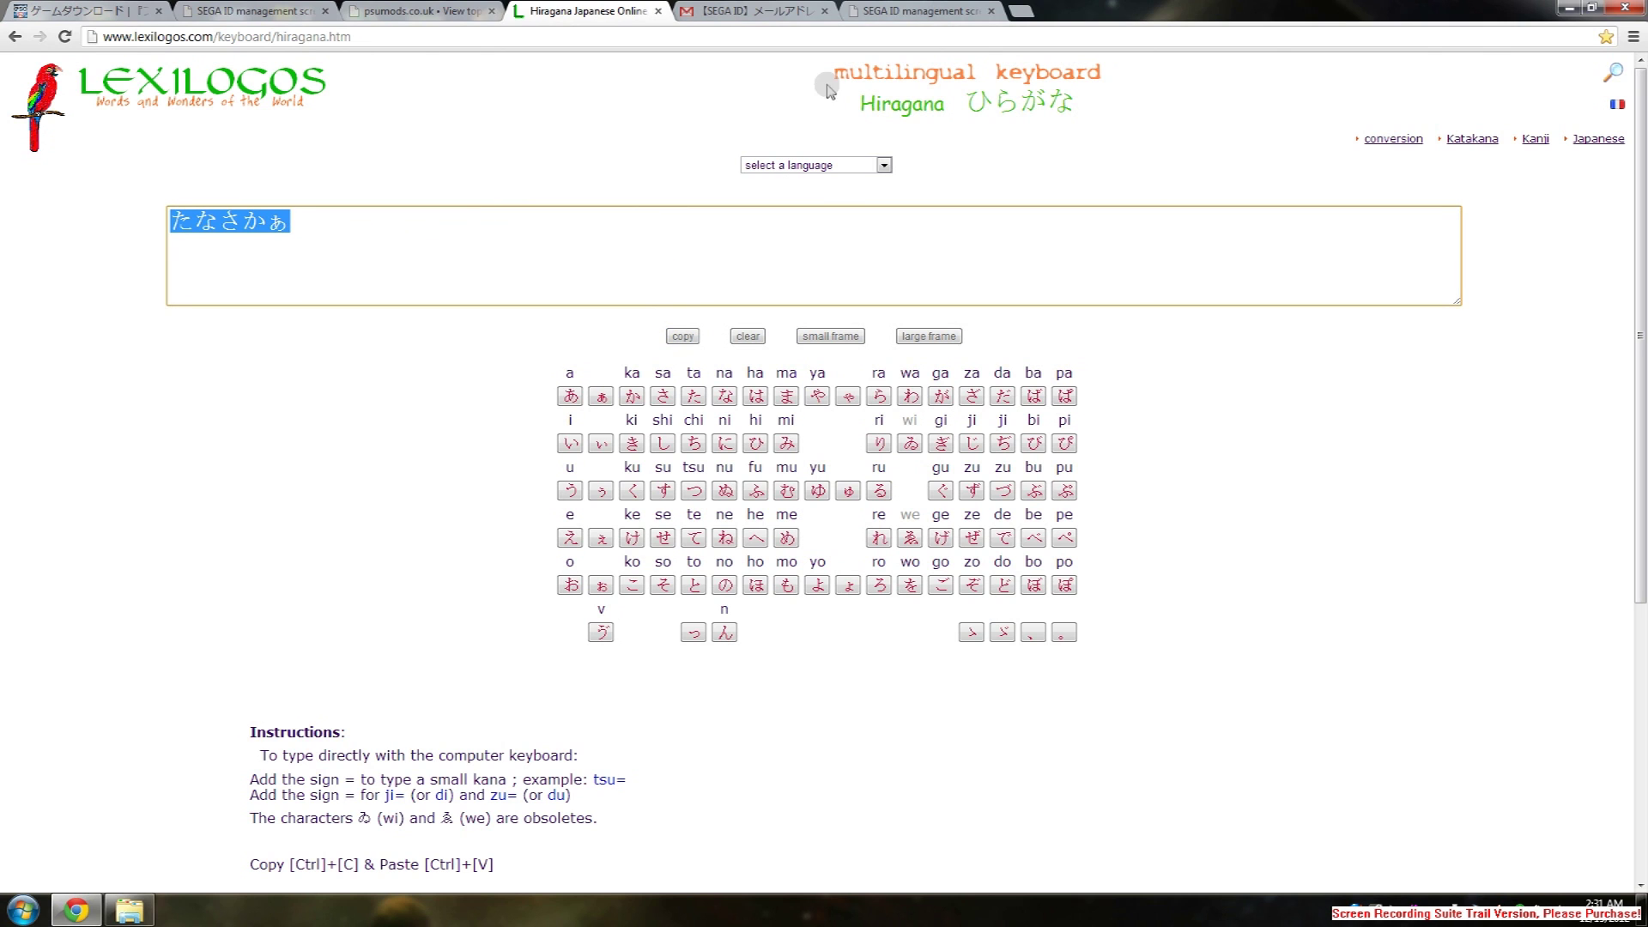
Check the SEGA form's authentication image, and delete the sample text from the Lexilogos hiragana keyboard
{"action": "left_click", "coordinate": [906, 10]}
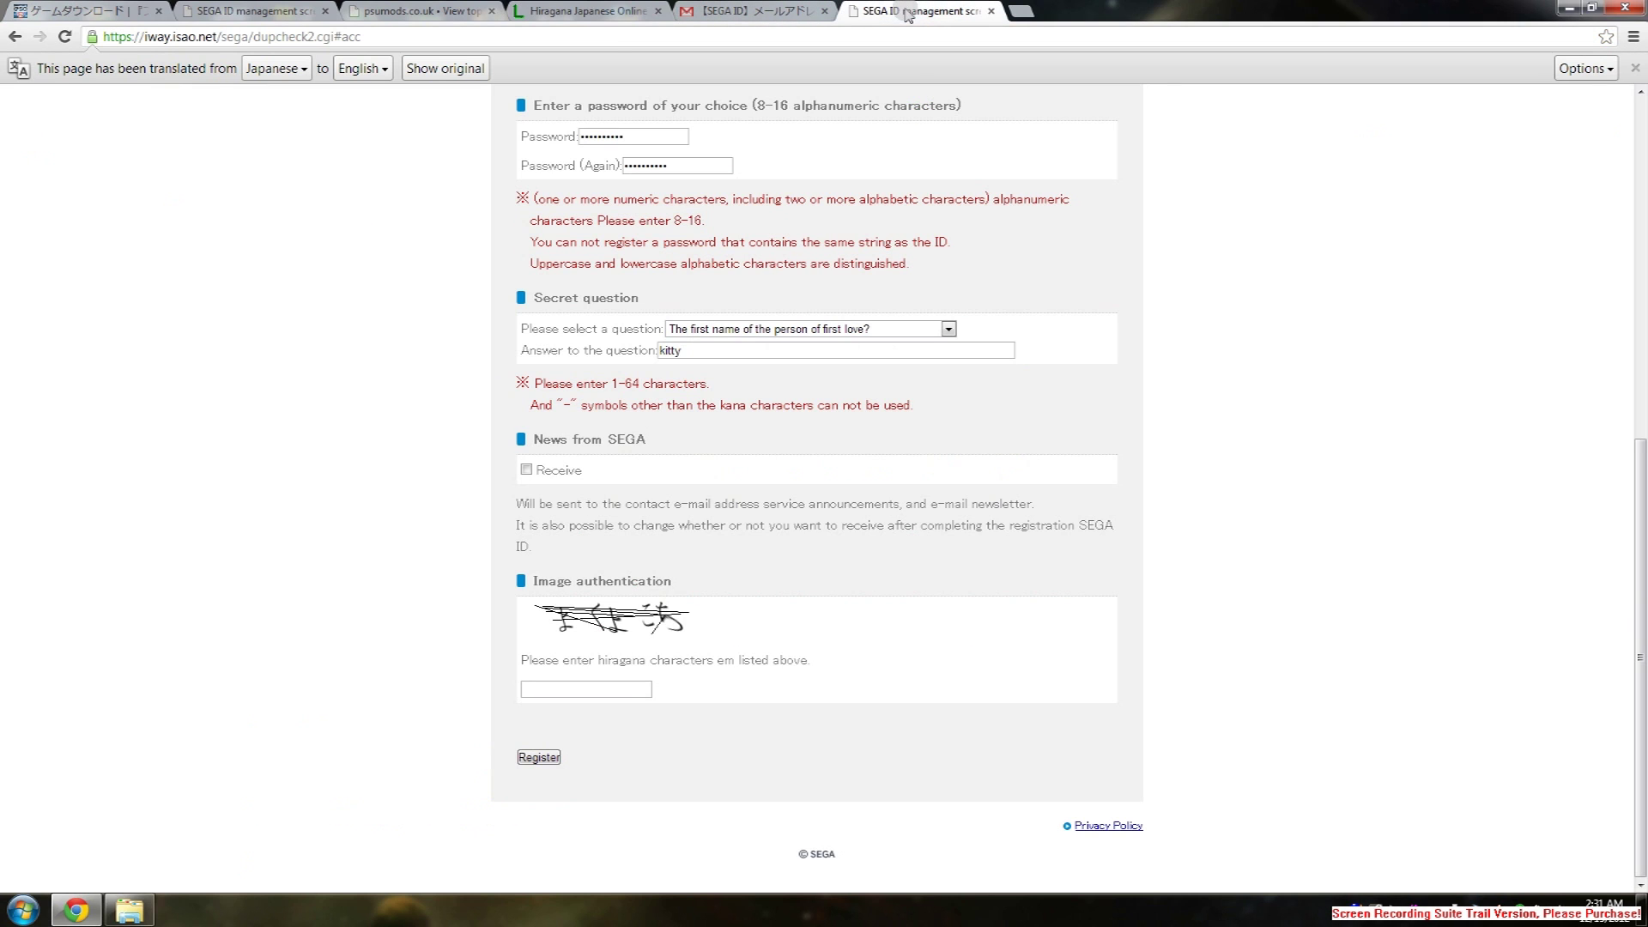
{"action": "left_click", "coordinate": [575, 10]}
{"action": "key", "text": "BackSpace"}
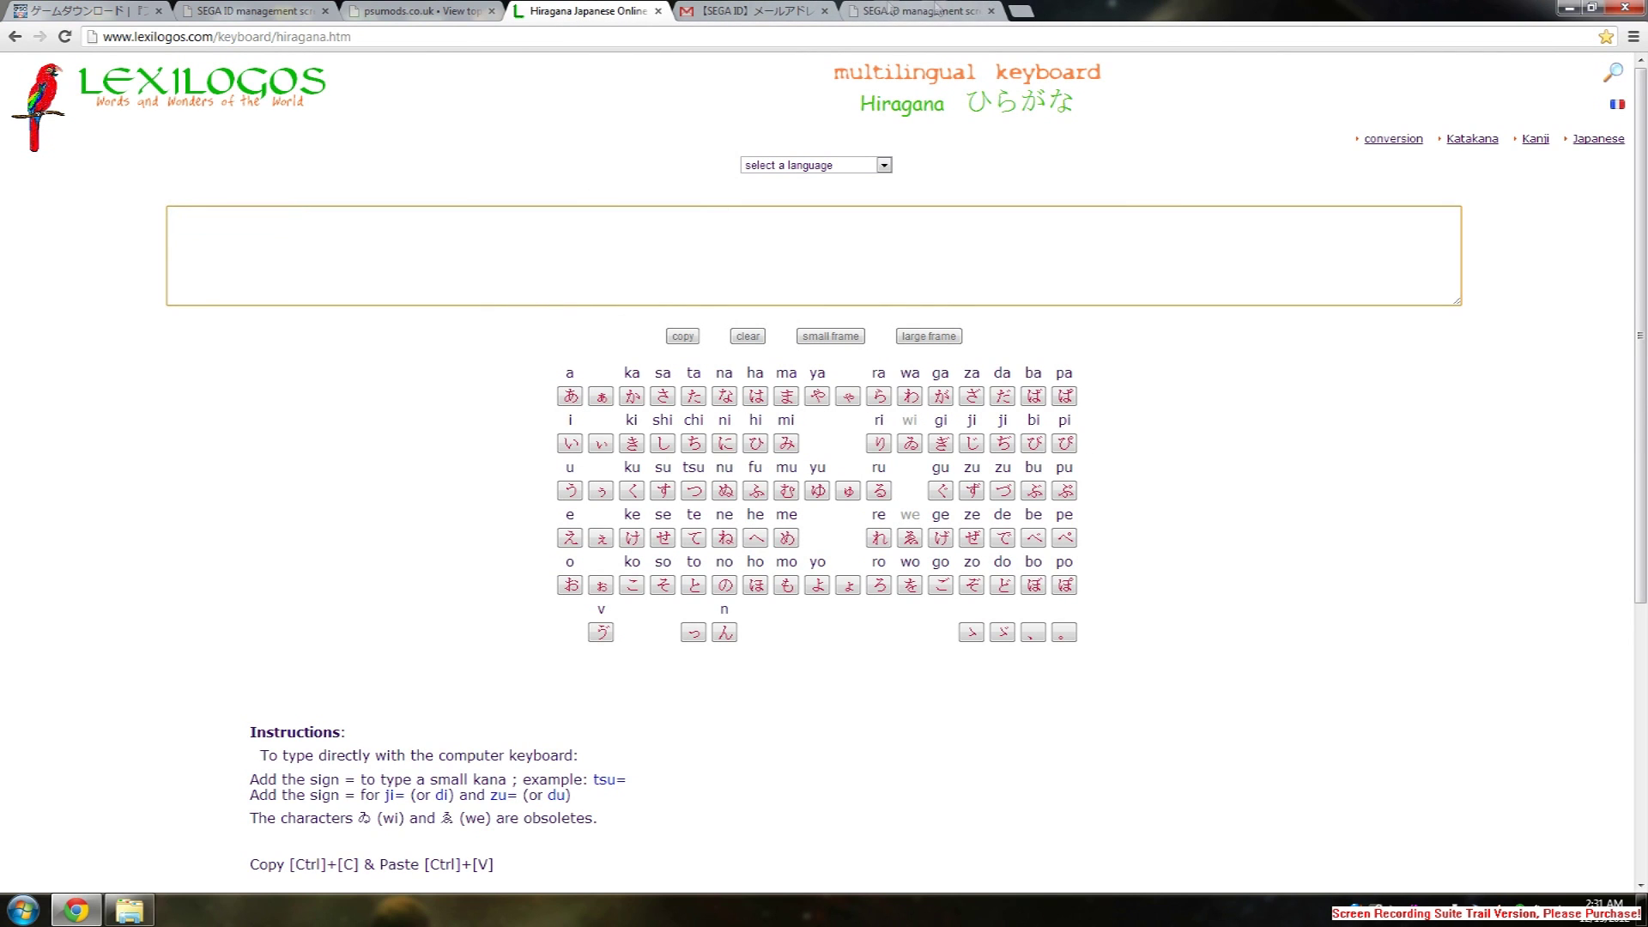
Detach the hiragana keyboard page into its own window, place it side by side with the main browser window, and show the SEGA ID form
{"action": "left_click_drag", "start_coordinate": [598, 17], "coordinate": [775, 230]}
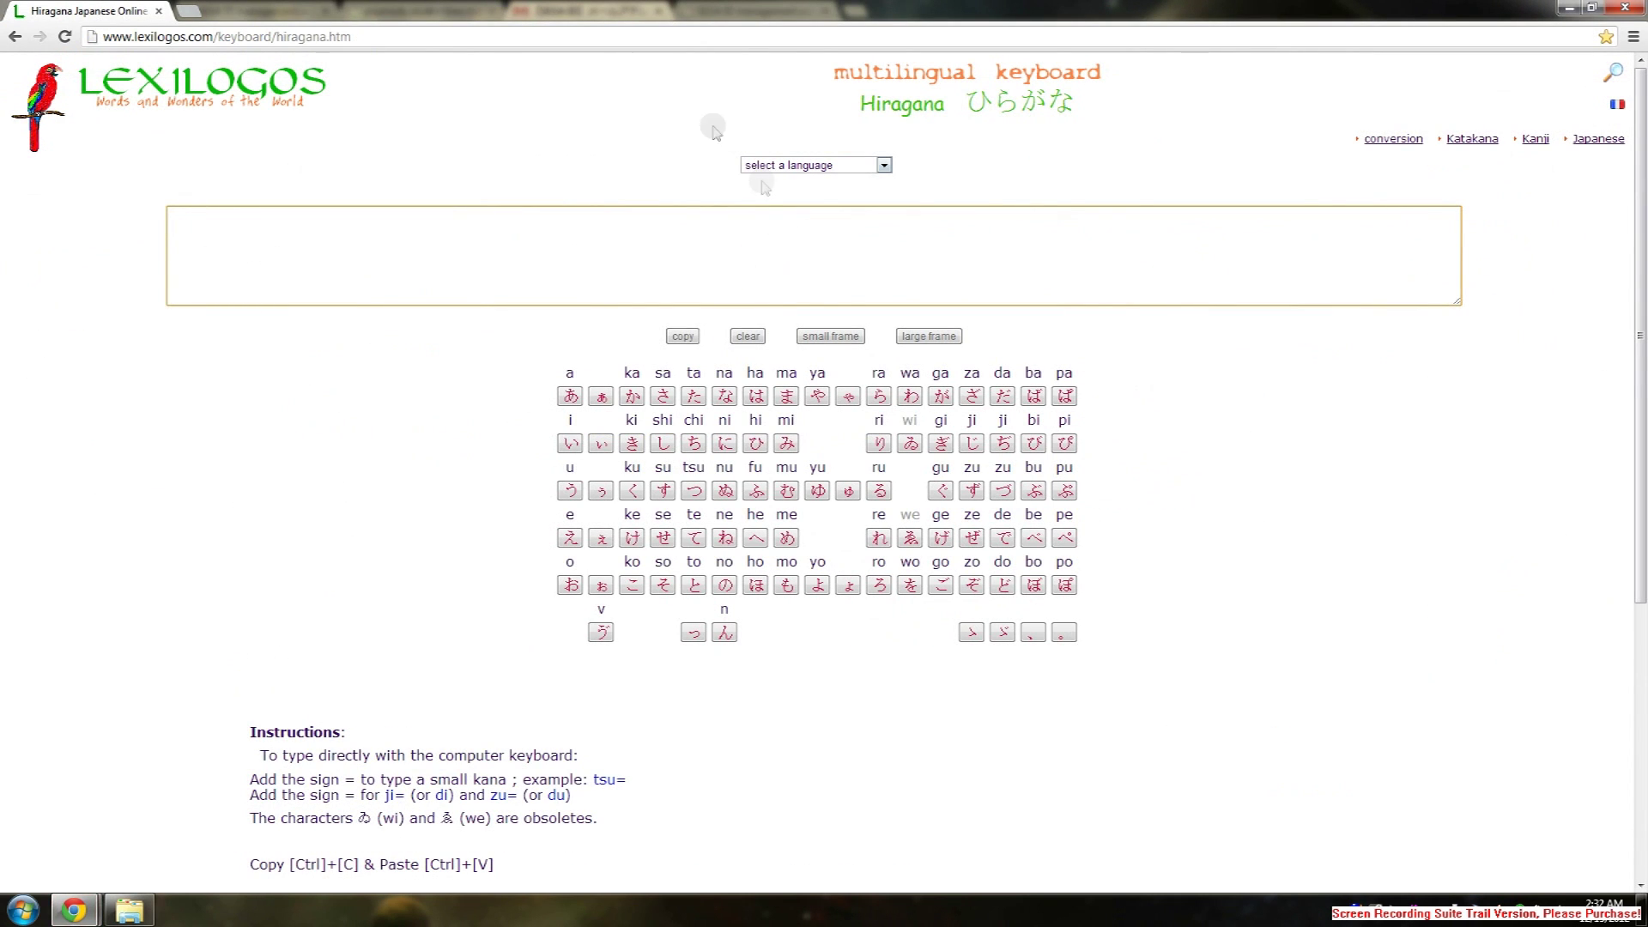
{"action": "left_click", "coordinate": [1594, 9]}
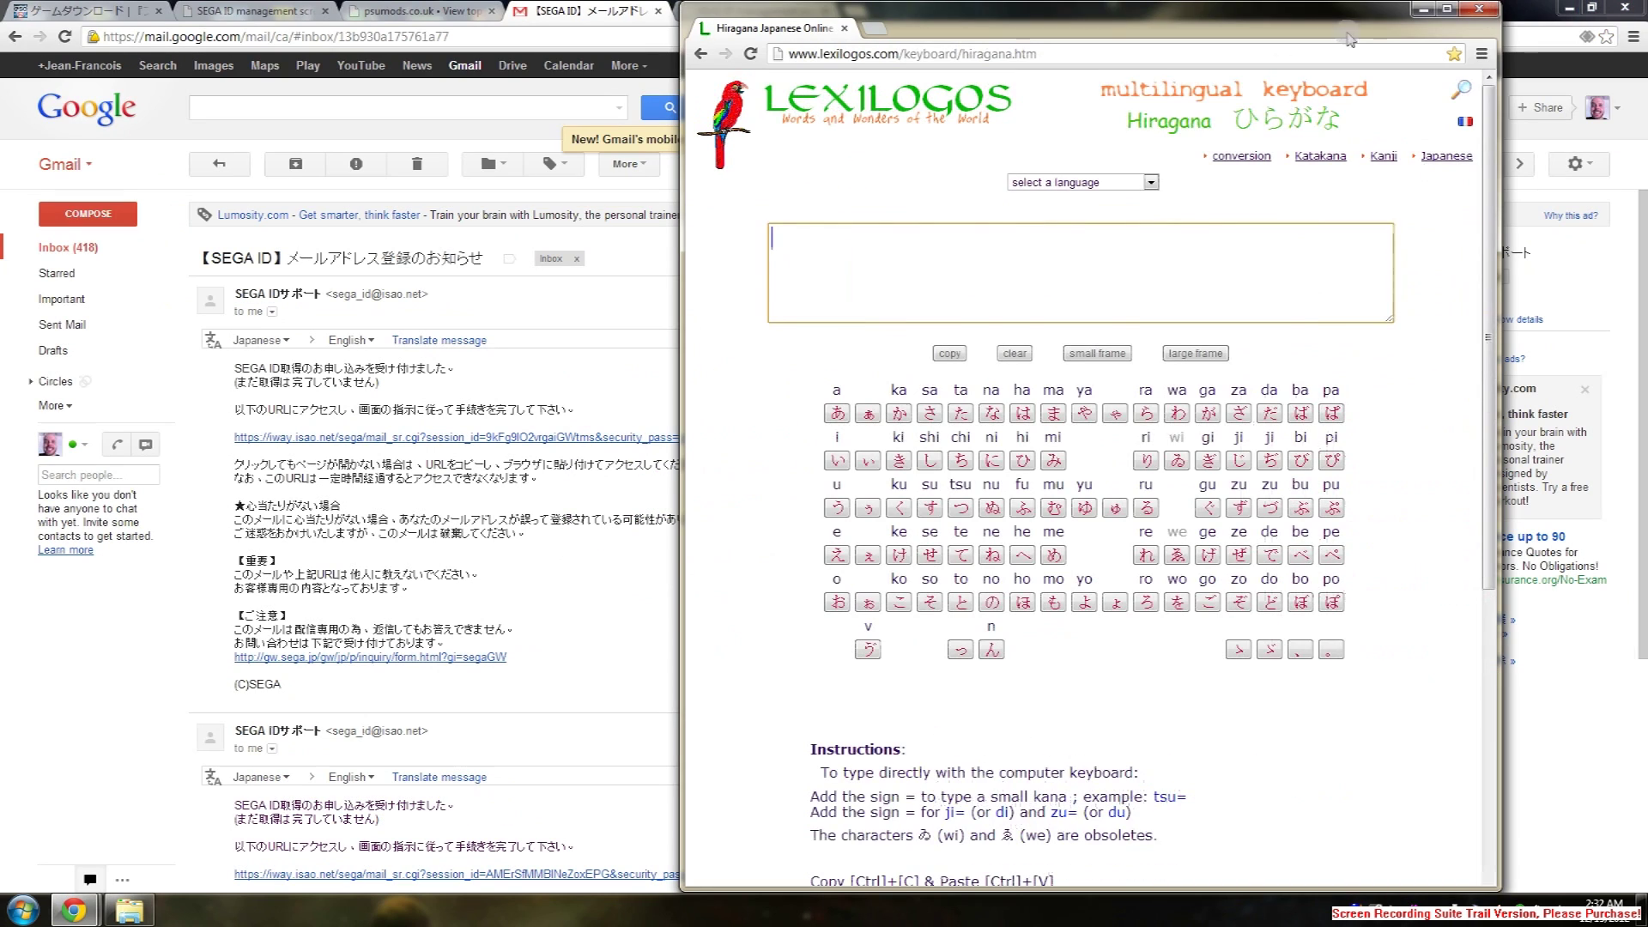
{"action": "left_click_drag", "start_coordinate": [1105, 35], "coordinate": [1160, 53]}
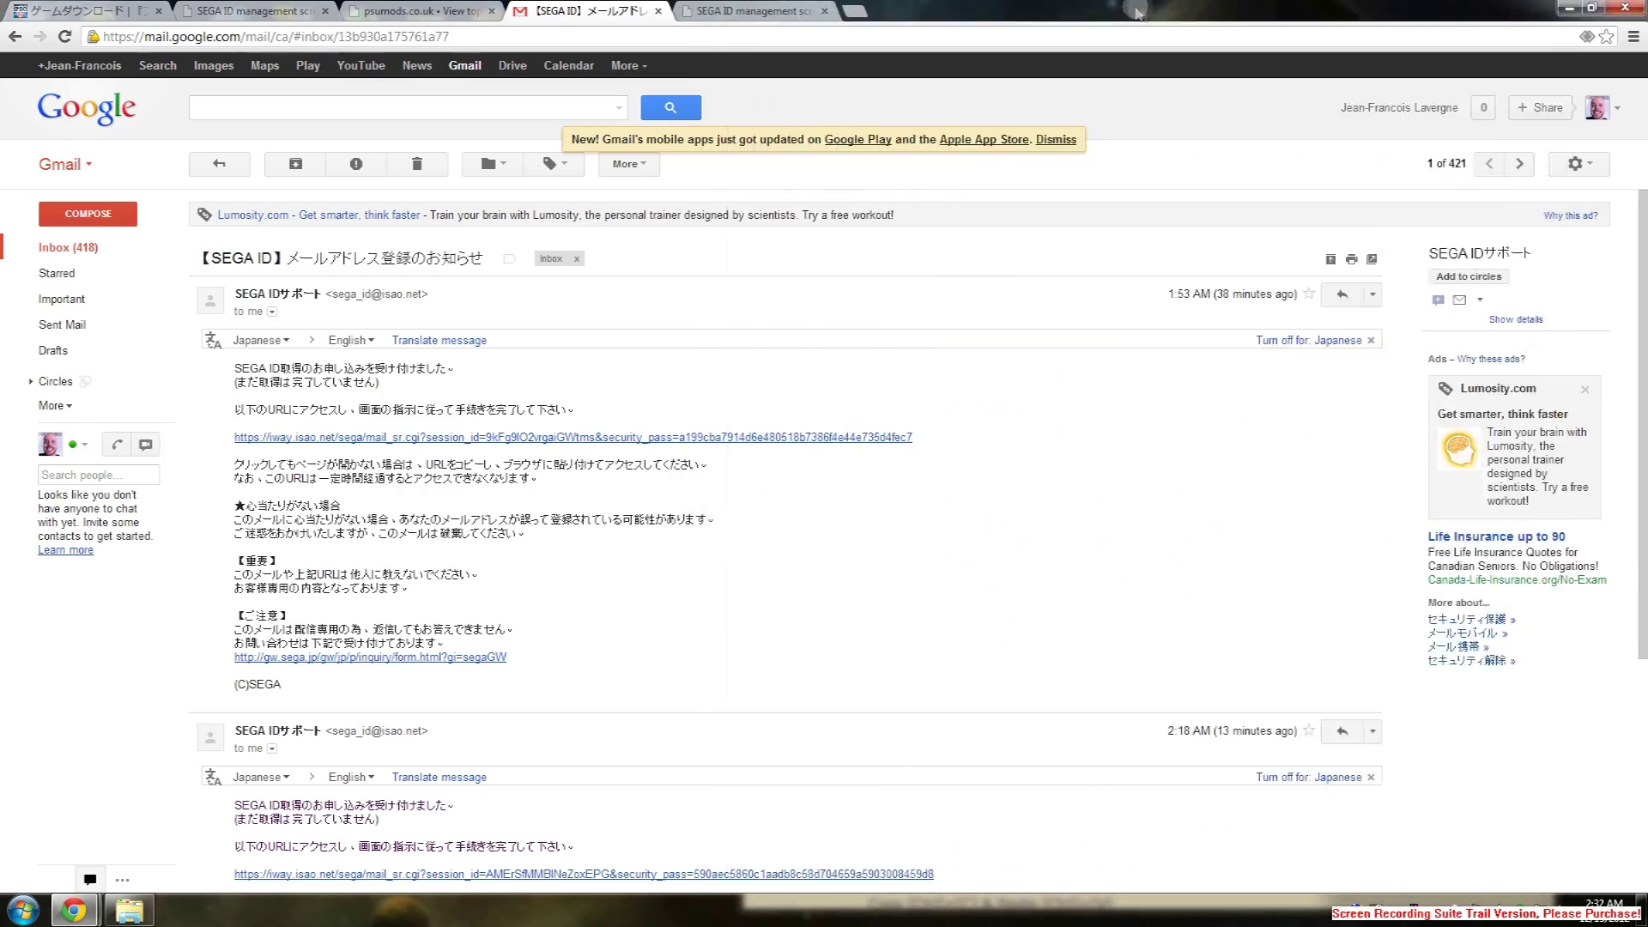
{"action": "double_click", "coordinate": [1142, 10]}
{"action": "left_click_drag", "start_coordinate": [984, 23], "coordinate": [1645, 35]}
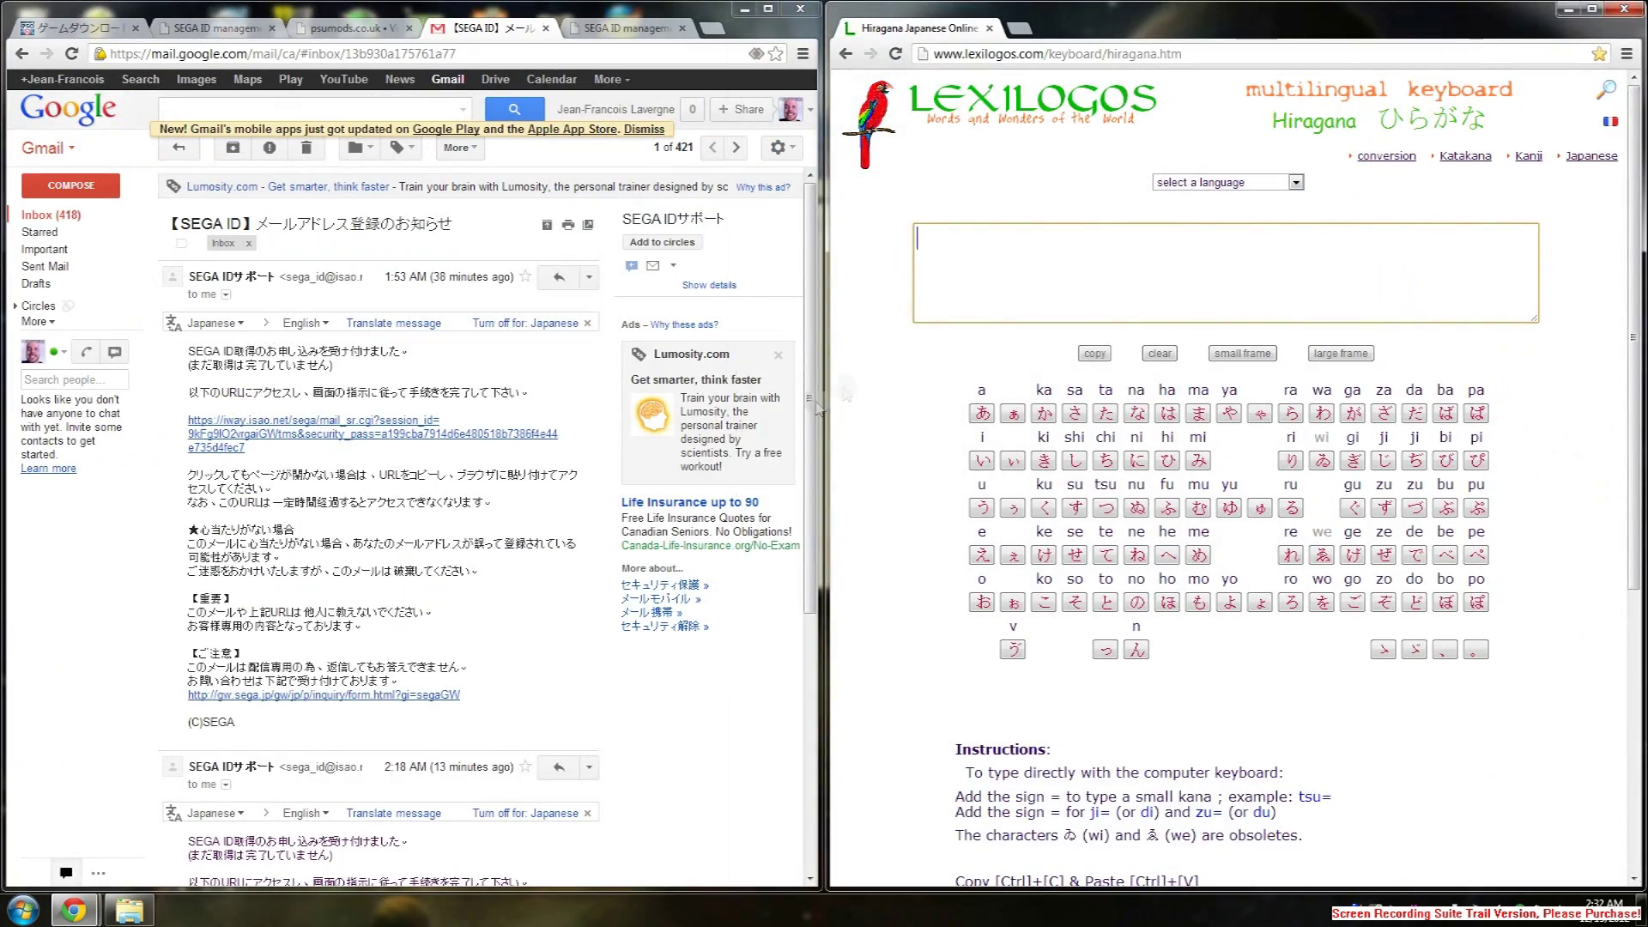
{"action": "left_click", "coordinate": [607, 26]}
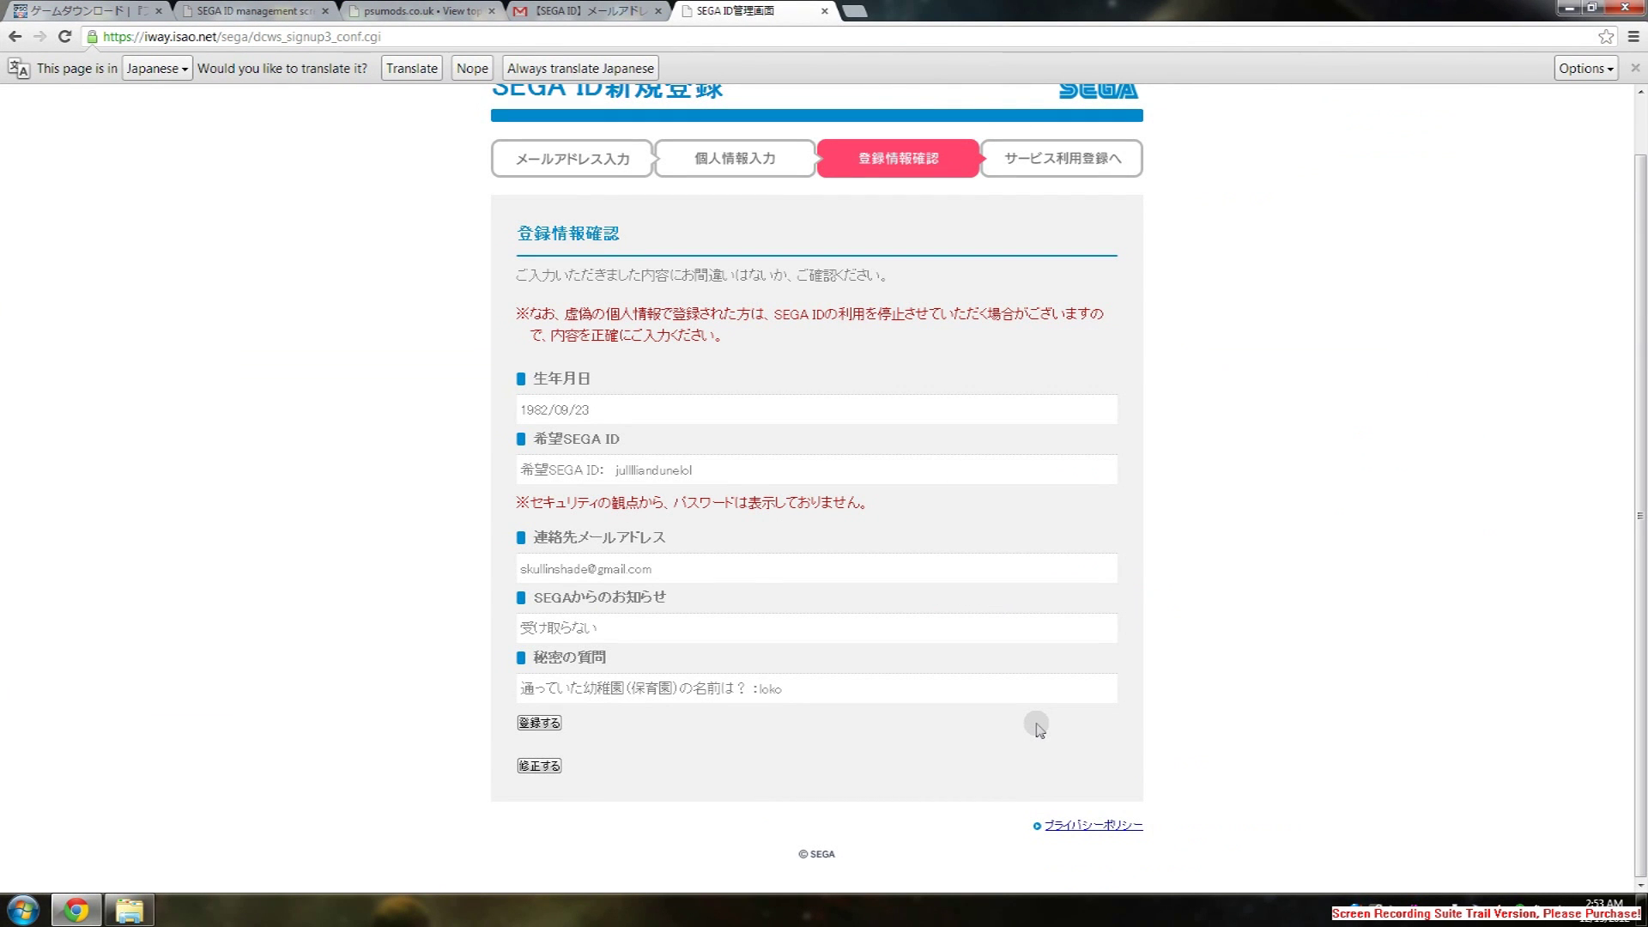
Translate the registration confirmation page to English, register the SEGA ID, and translate the completion page
{"action": "left_click", "coordinate": [425, 73]}
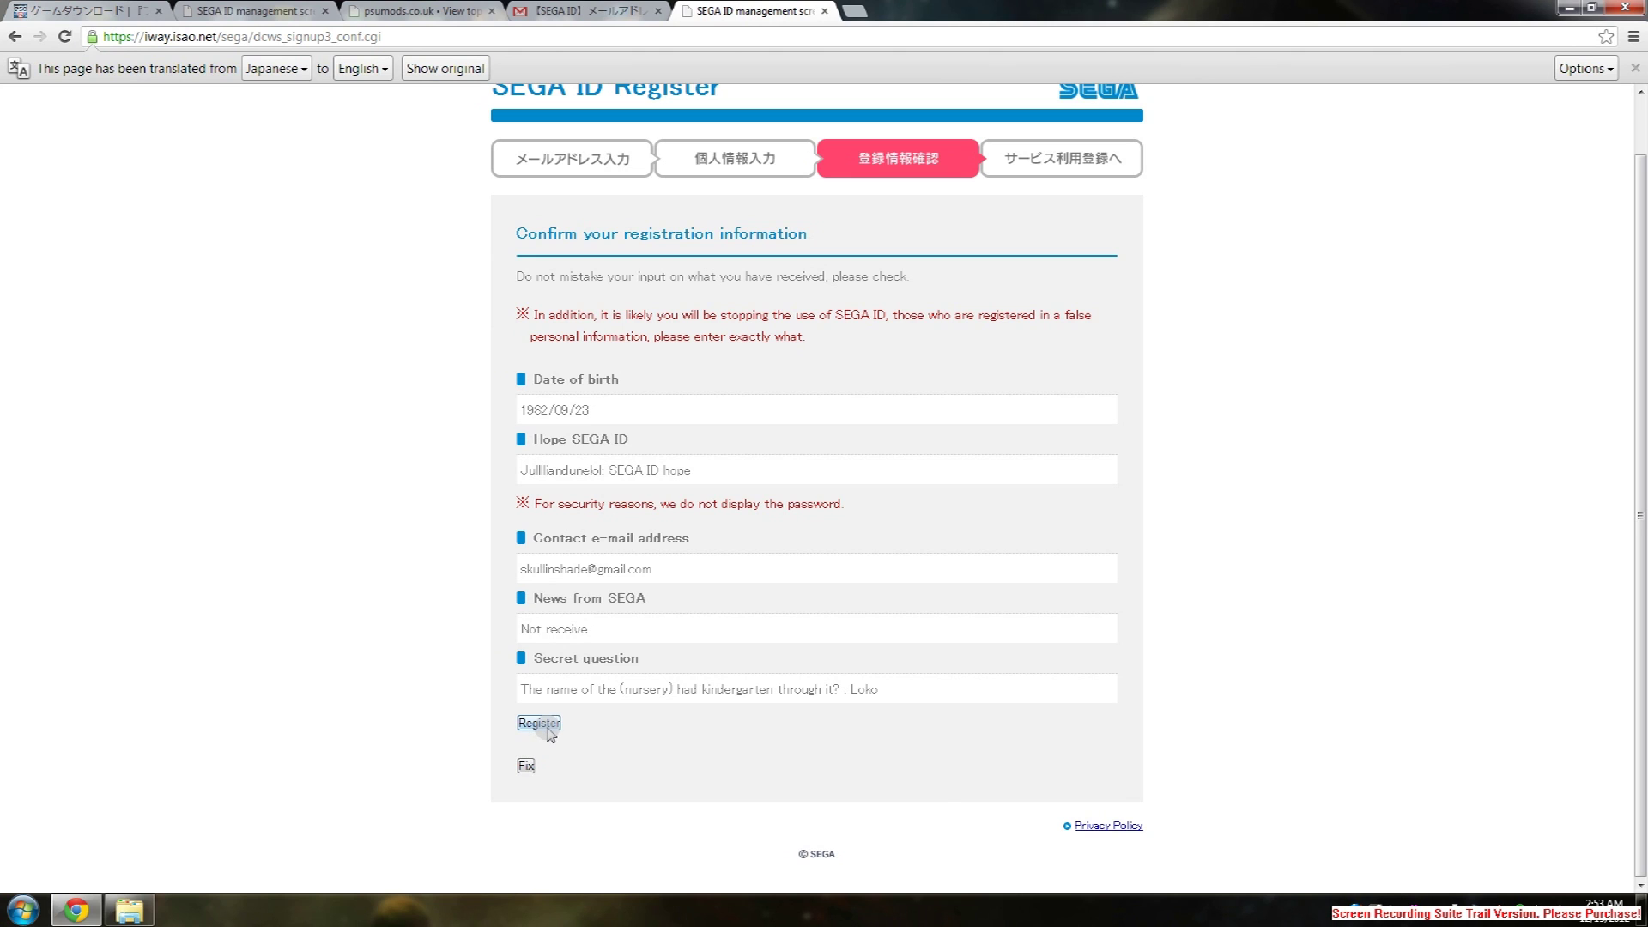
{"action": "left_click", "coordinate": [550, 732]}
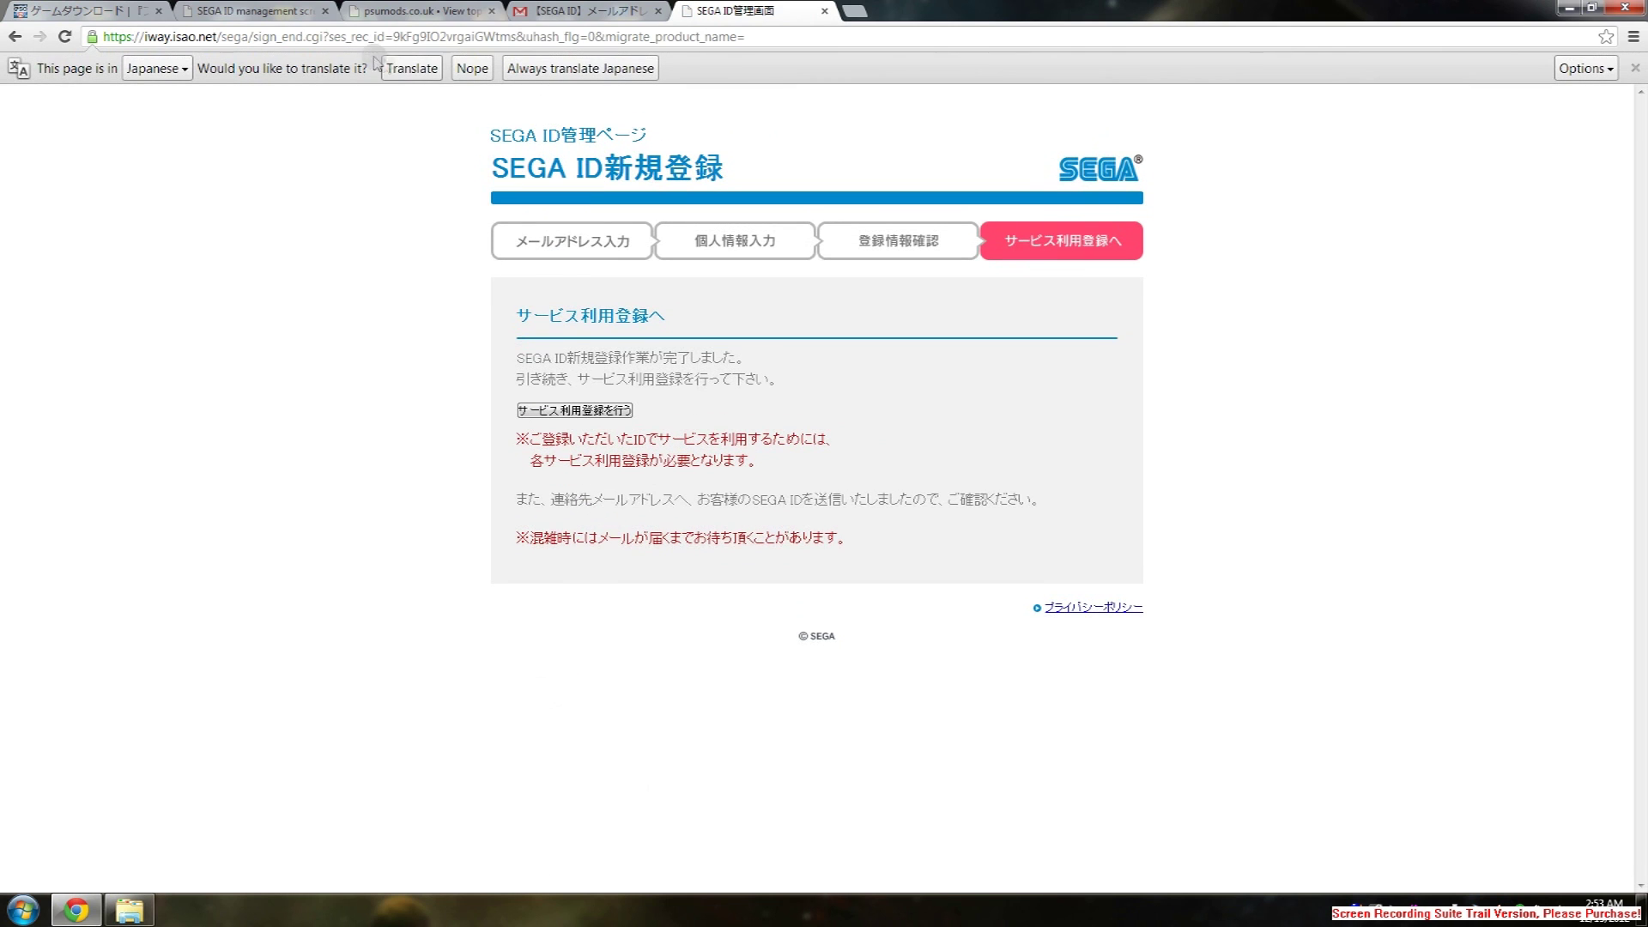
{"action": "left_click", "coordinate": [411, 68]}
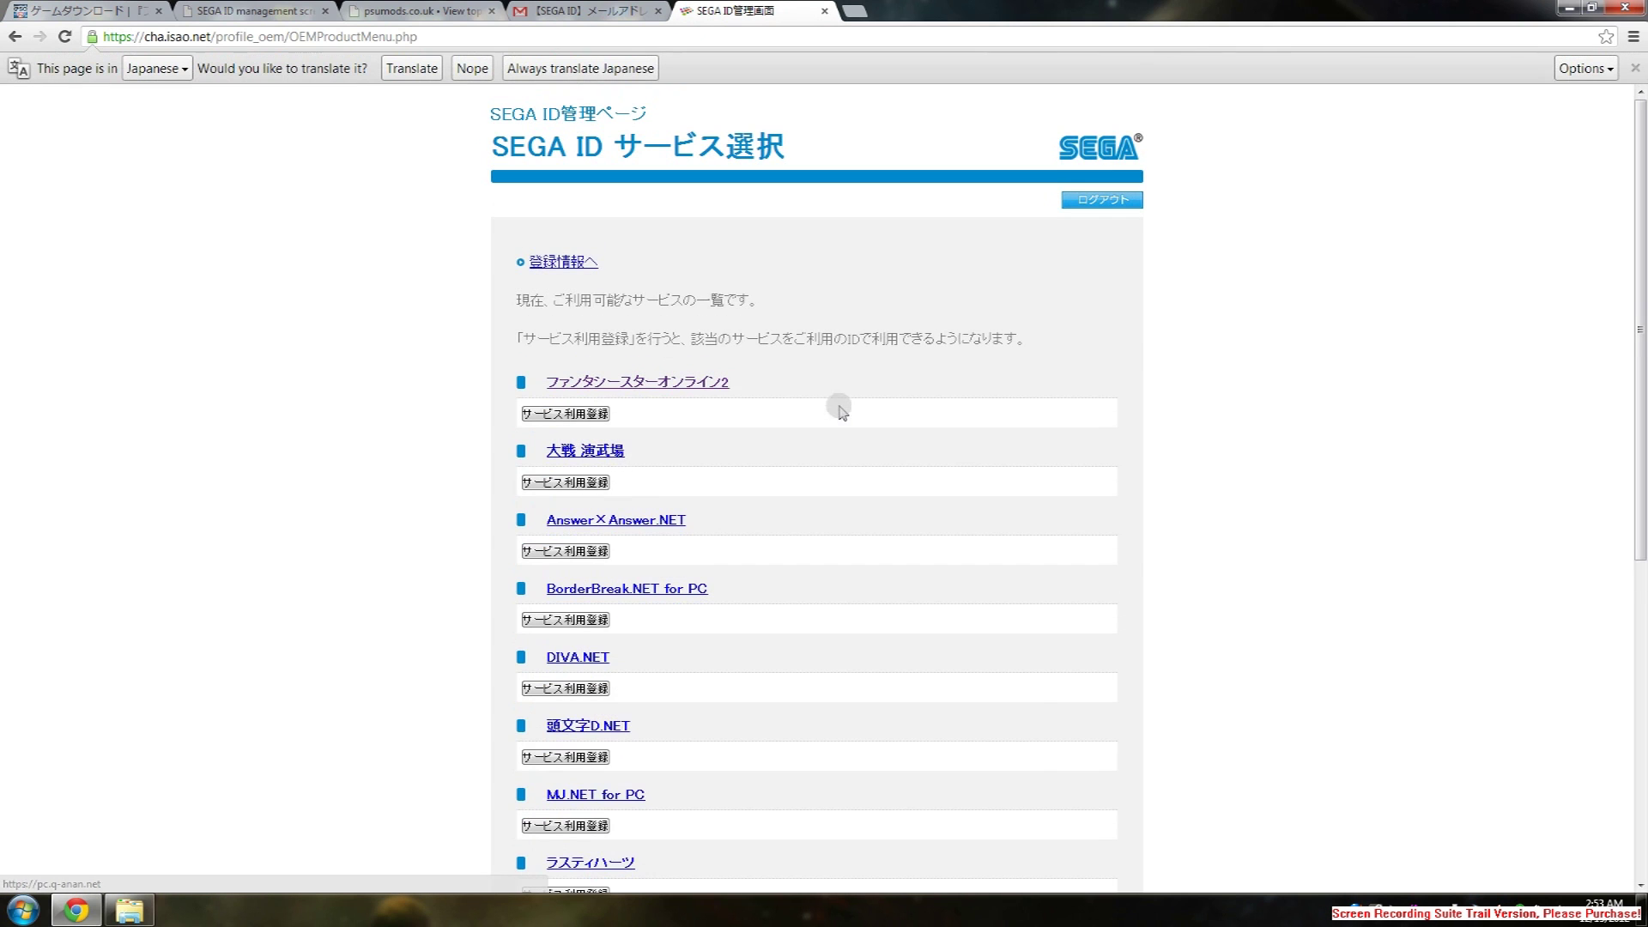
Translate the SEGA ID service selection page to English and start service registration for Phantasy Star Online 2
{"action": "left_click", "coordinate": [415, 69]}
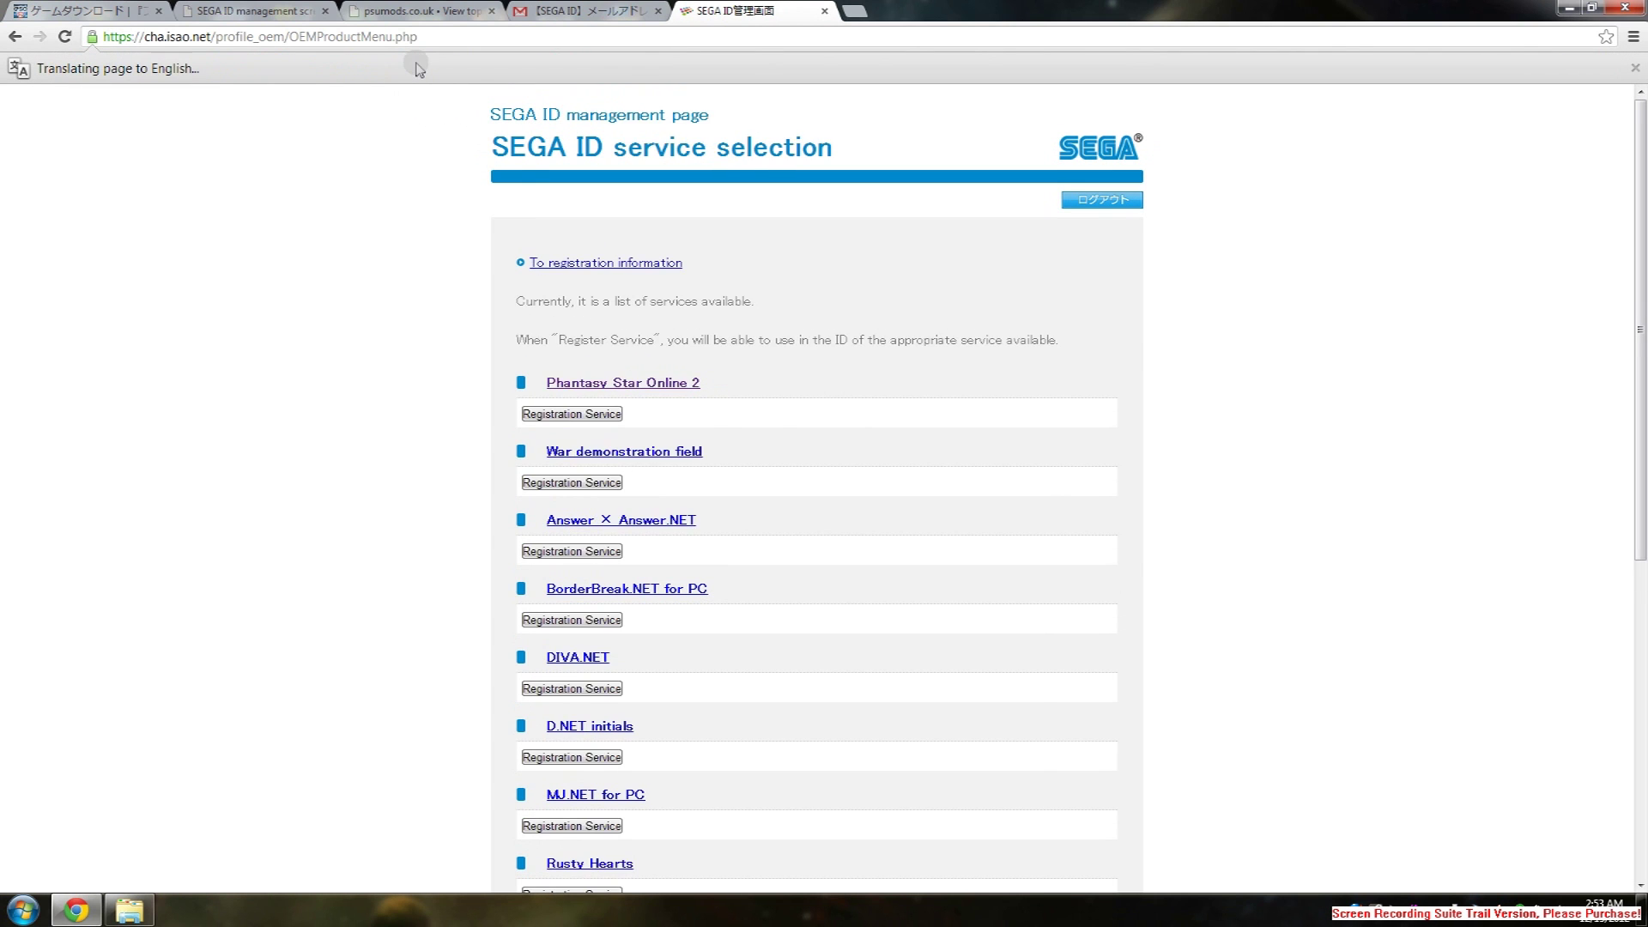
{"action": "scroll", "coordinate": [407, 487], "scroll_direction": "down", "scroll_amount": 2}
{"action": "scroll", "coordinate": [407, 478], "scroll_direction": "down", "scroll_amount": 4}
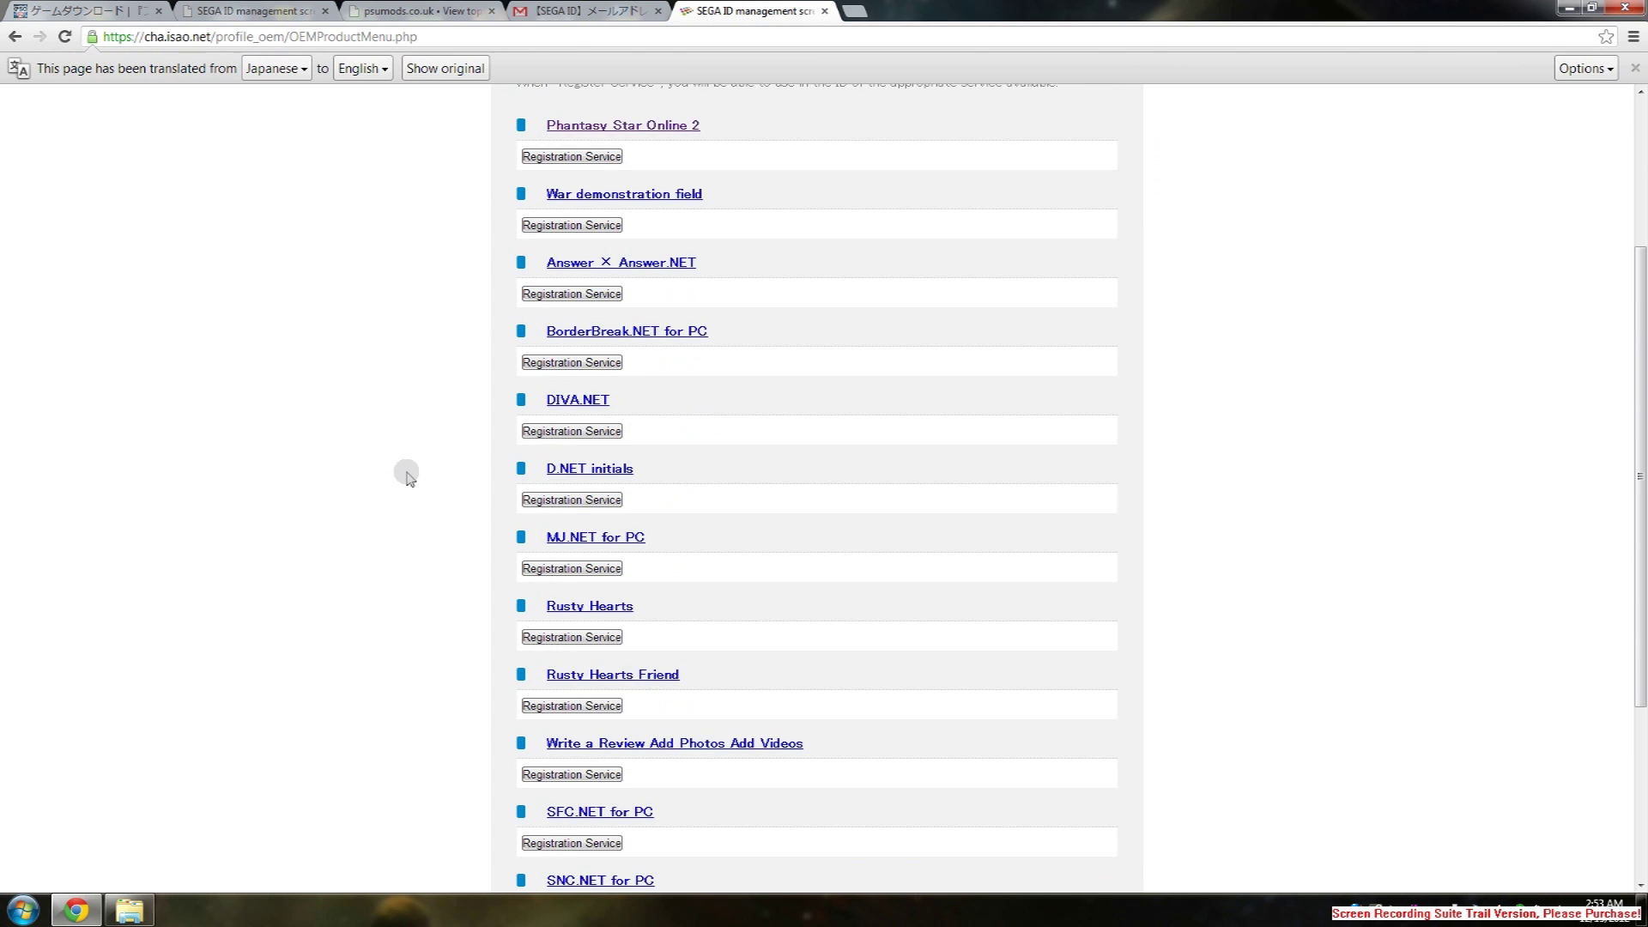
{"action": "scroll", "coordinate": [407, 478], "scroll_direction": "up", "scroll_amount": 5}
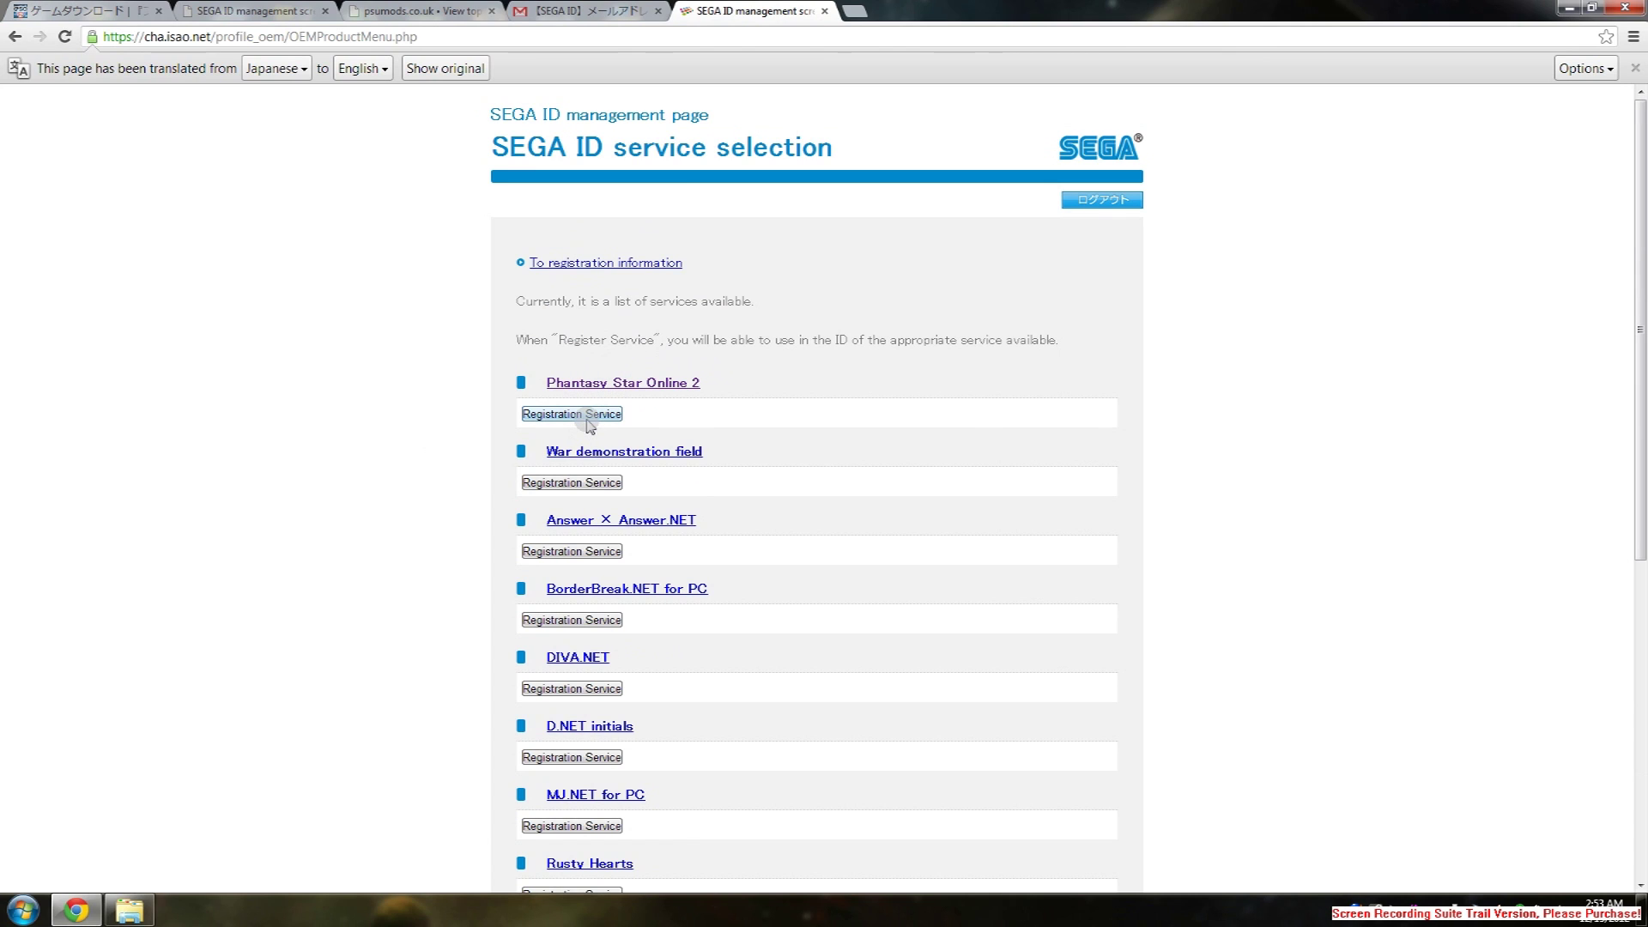
{"action": "right_click", "coordinate": [590, 415]}
{"action": "left_click", "coordinate": [590, 416]}
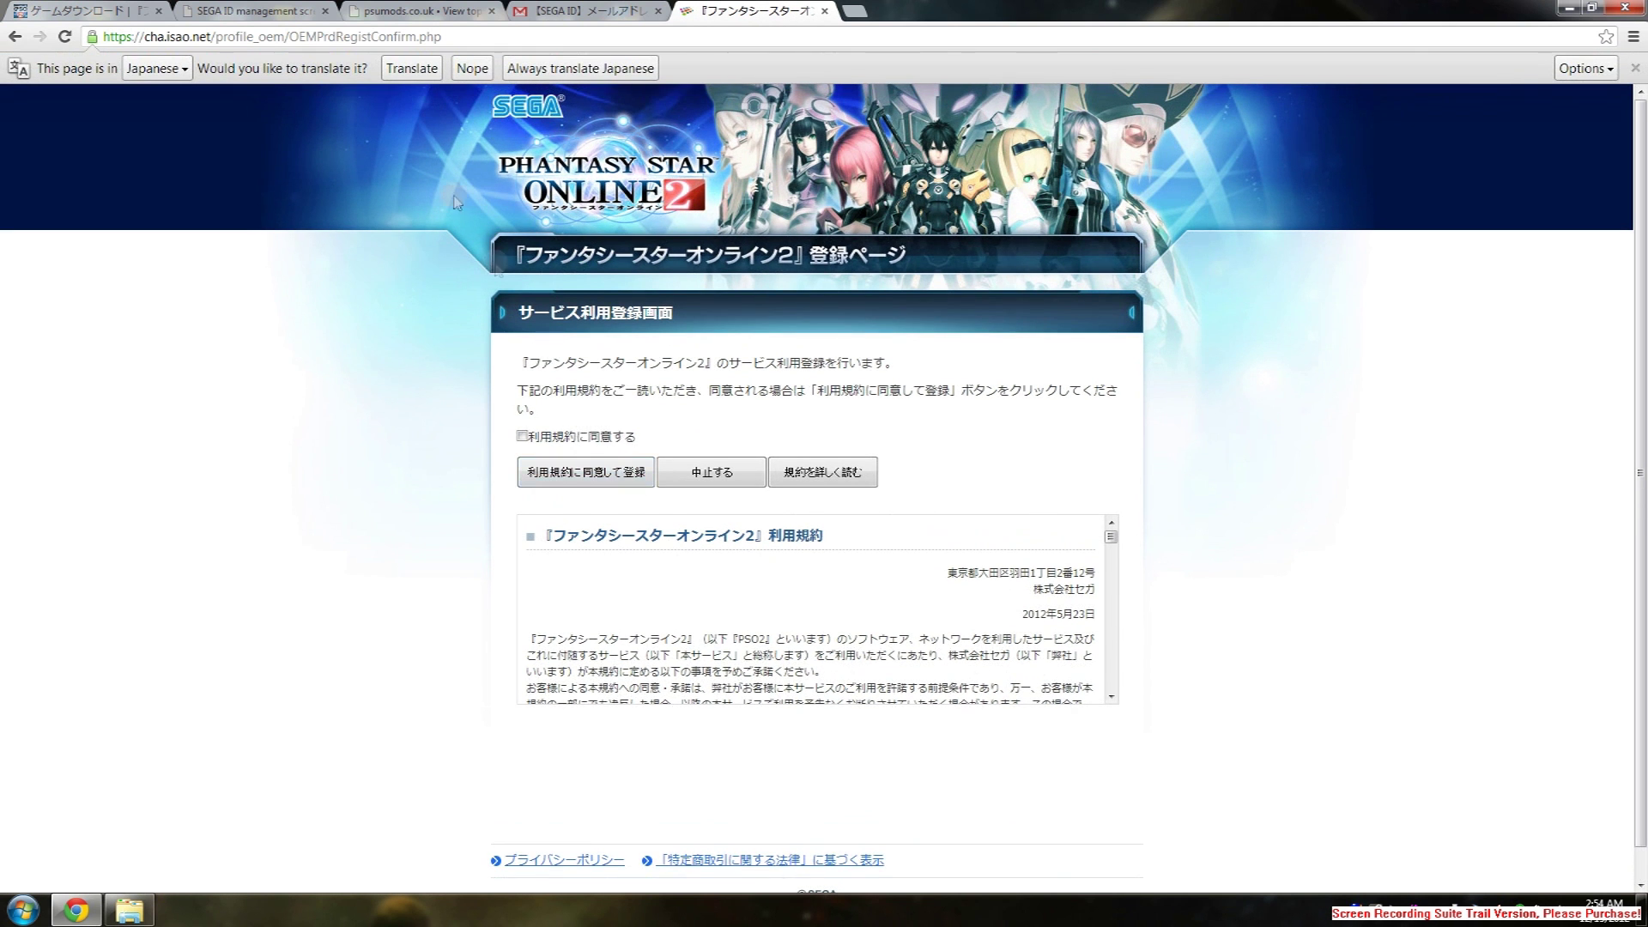
Translate the Phantasy Star Online 2 service registration page to English, and register by agreeing to the Terms of Service
{"action": "left_click", "coordinate": [411, 70]}
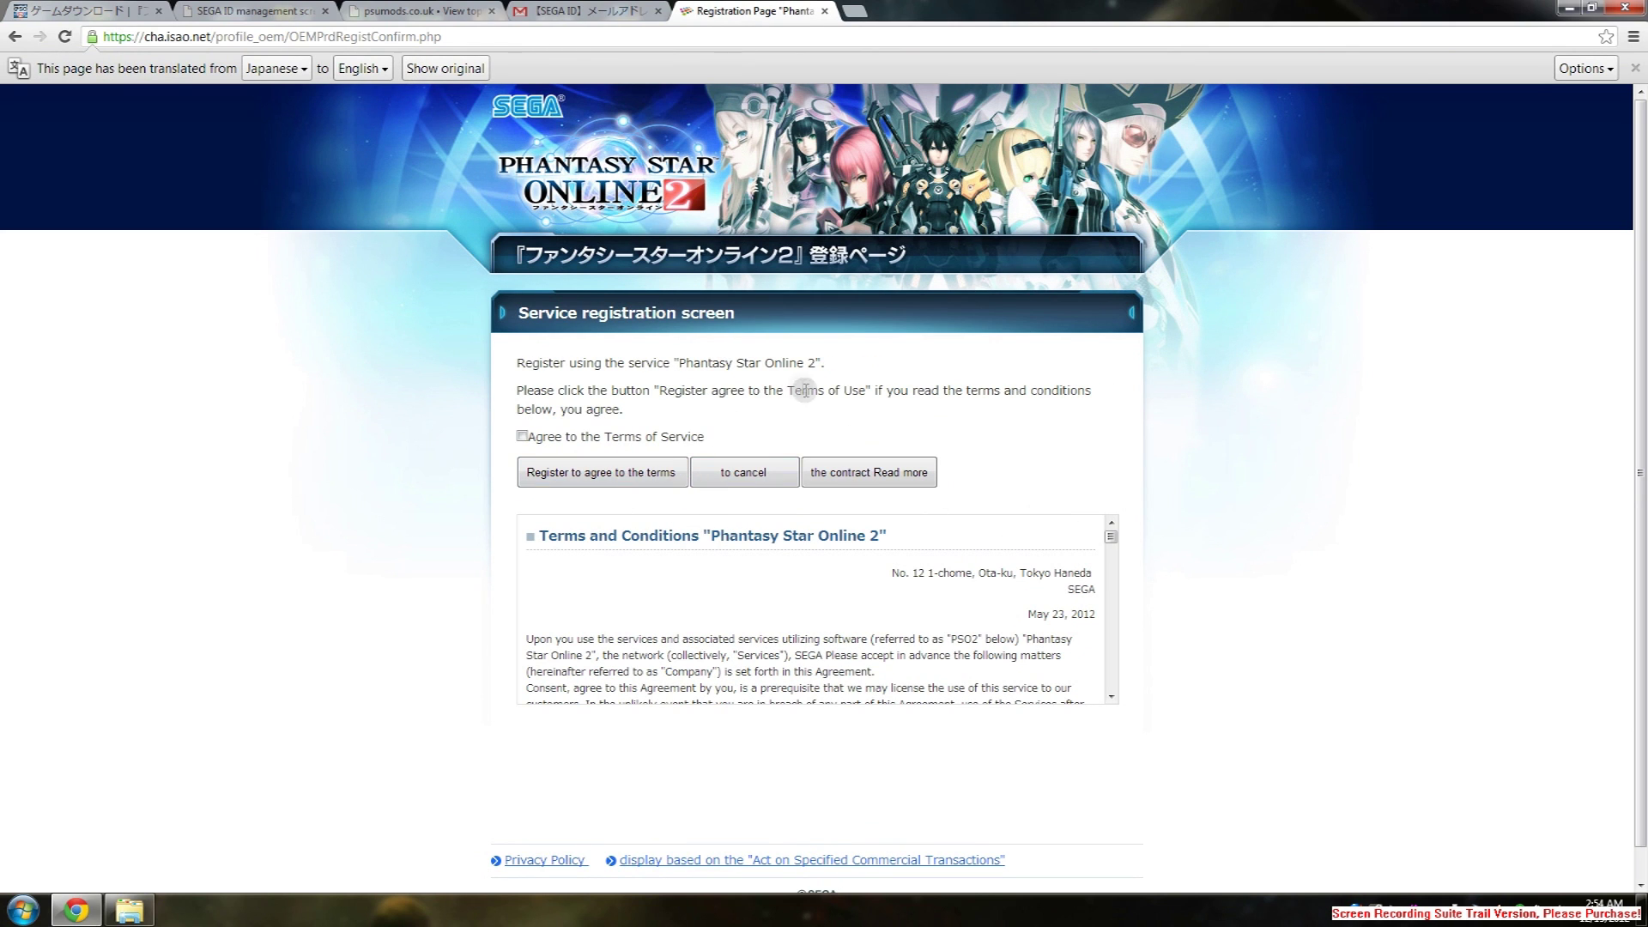
{"action": "left_click", "coordinate": [585, 484]}
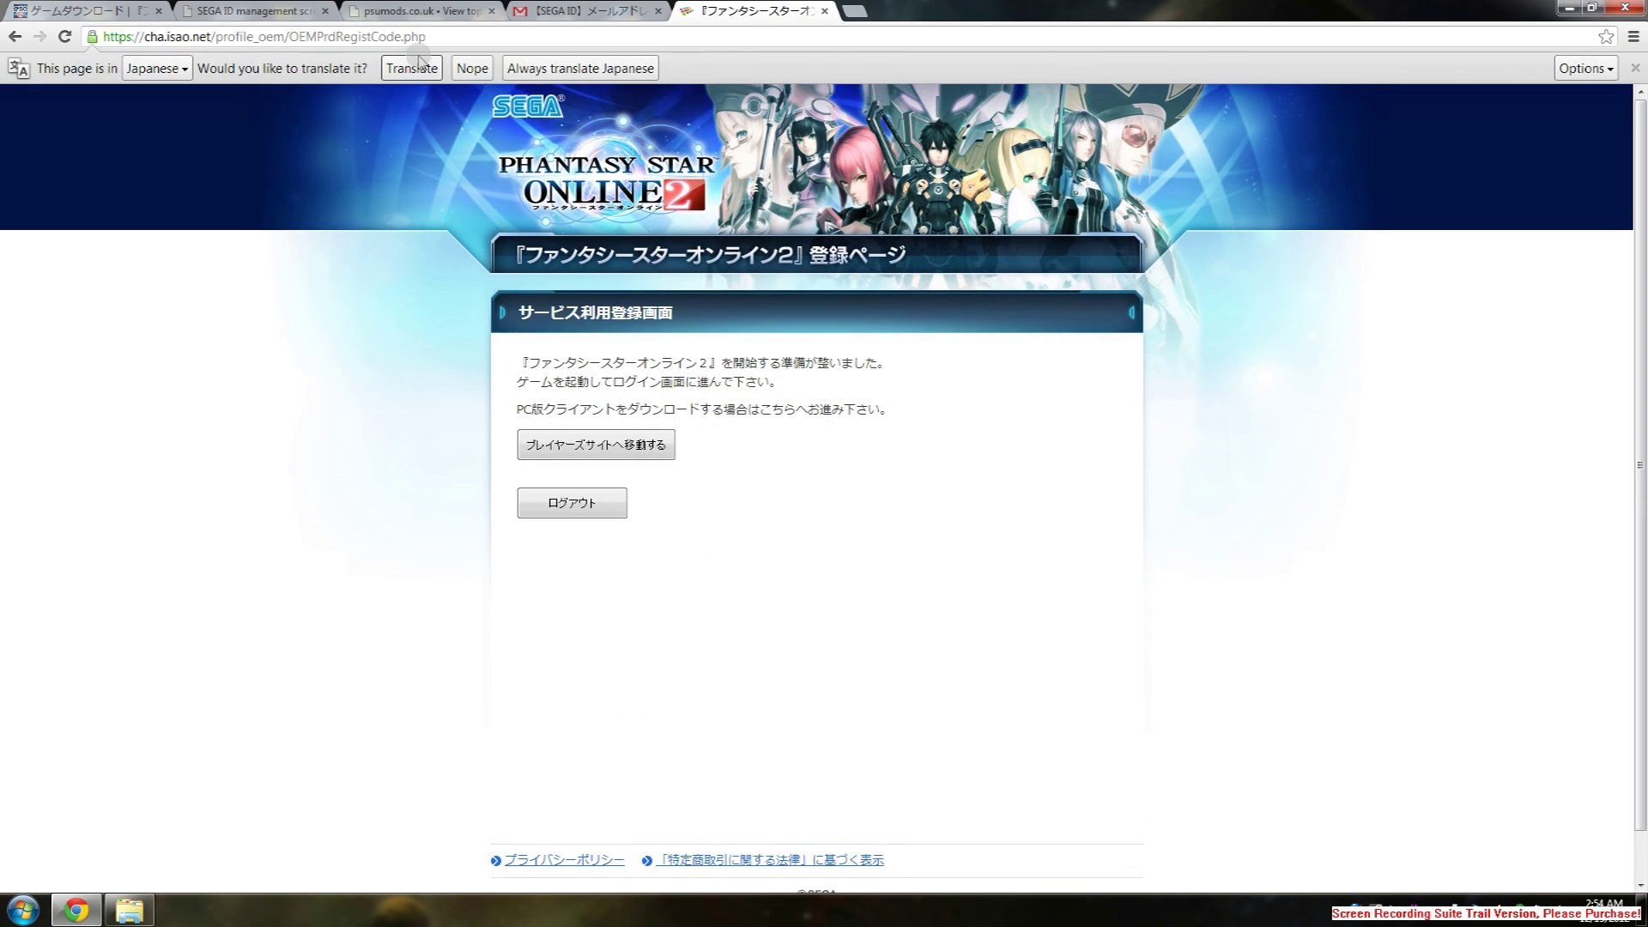
Translate the page shown after service registration to English and log out of the SEGA ID
{"action": "left_click", "coordinate": [420, 68]}
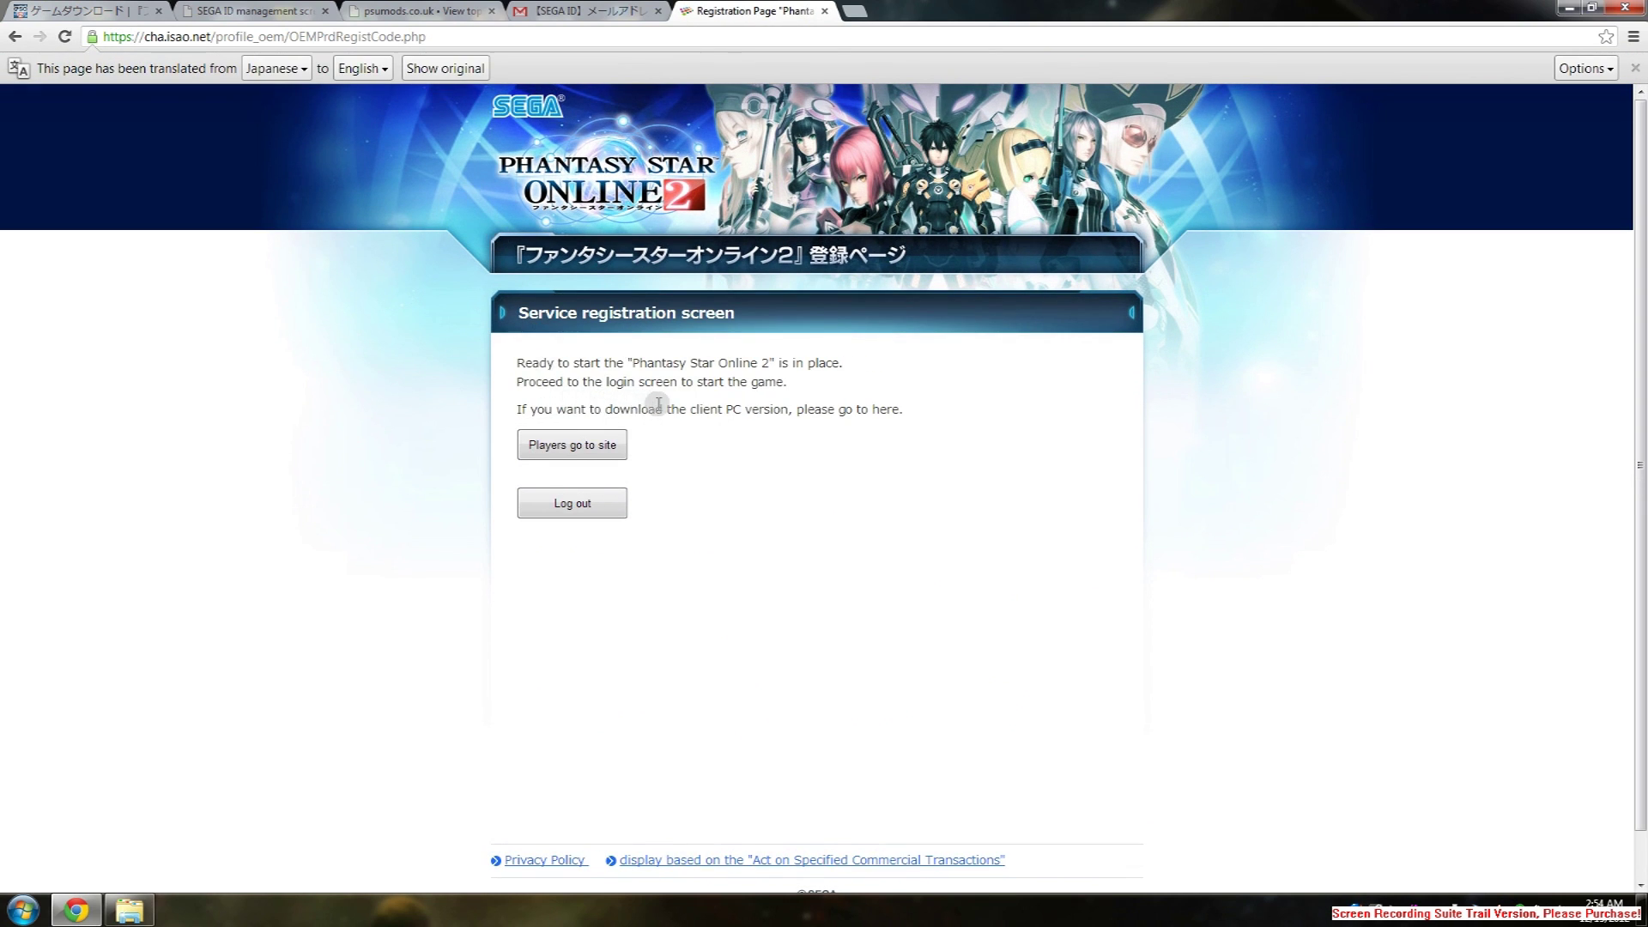
{"action": "mouse_move", "coordinate": [662, 408]}
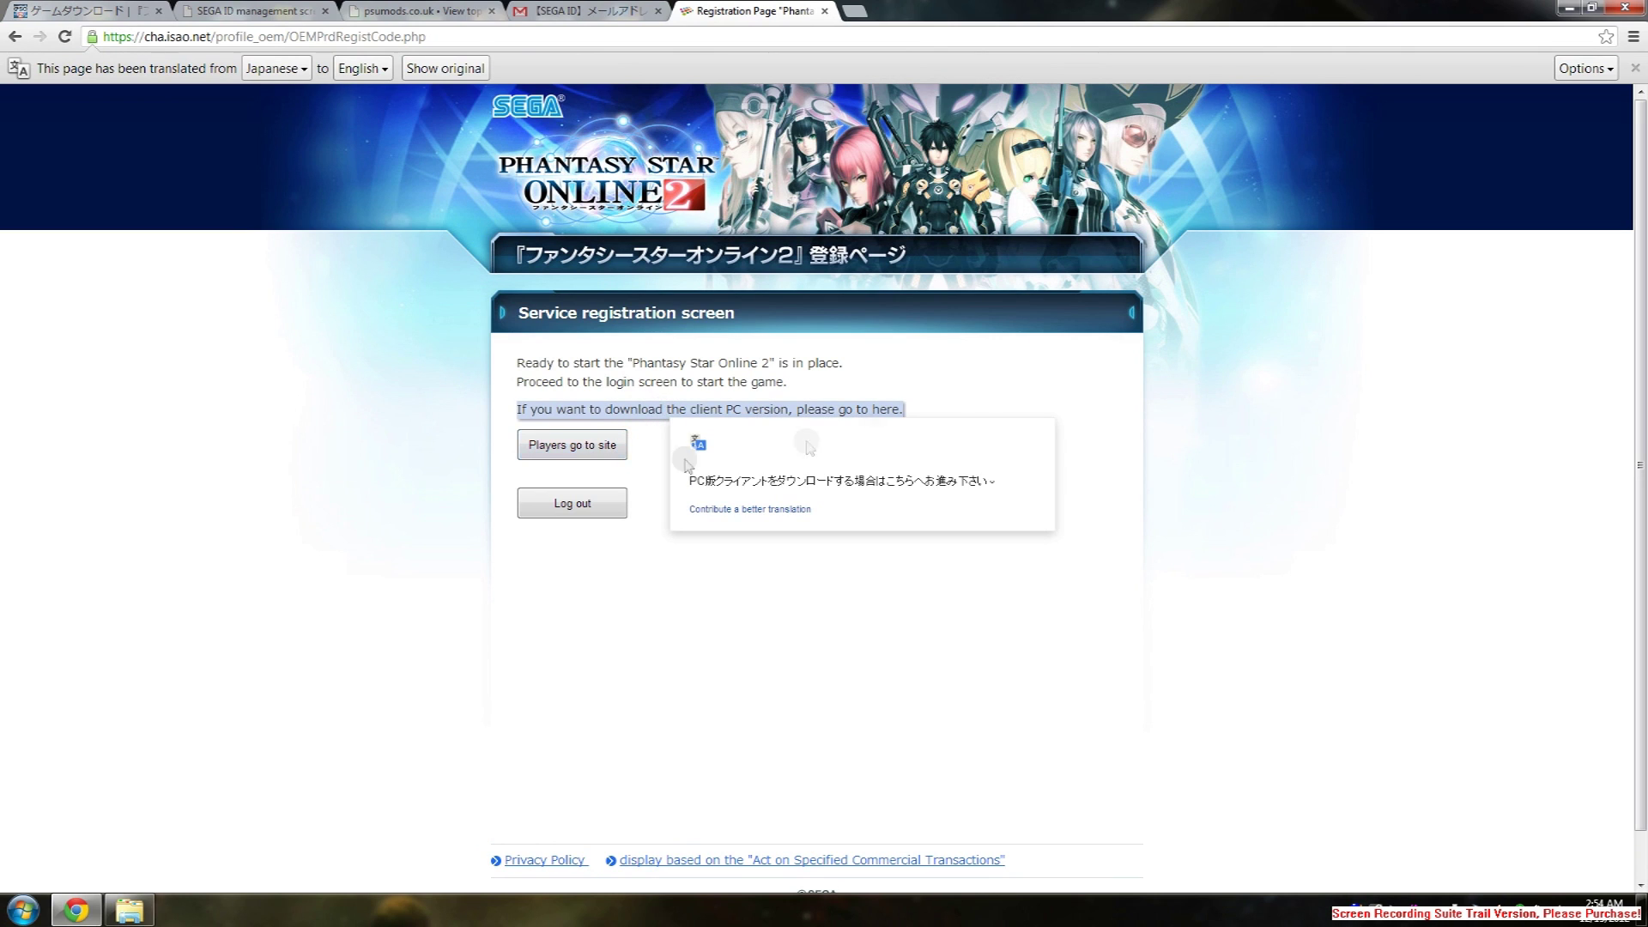
{"action": "left_click", "coordinate": [592, 515]}
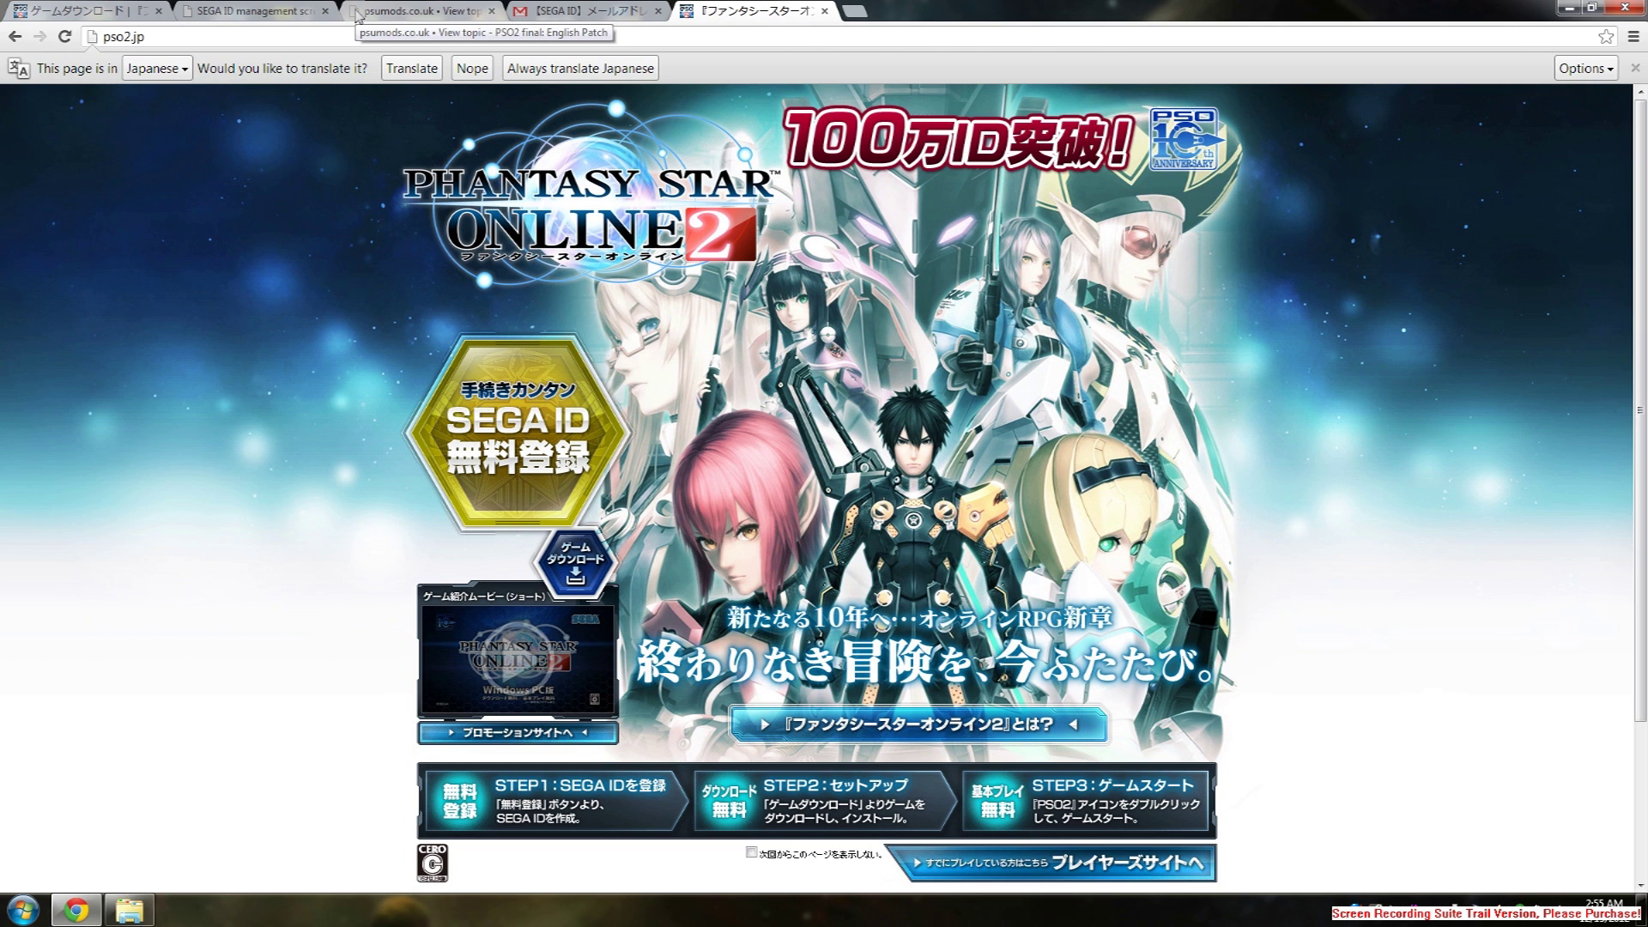
Download the main patch (patch_2012_12_11.rar) and the large files archive (2012_12_5_largefiles.rar) from the psumods.co.uk PSO2 English Patch topic
{"action": "left_click", "coordinate": [424, 12]}
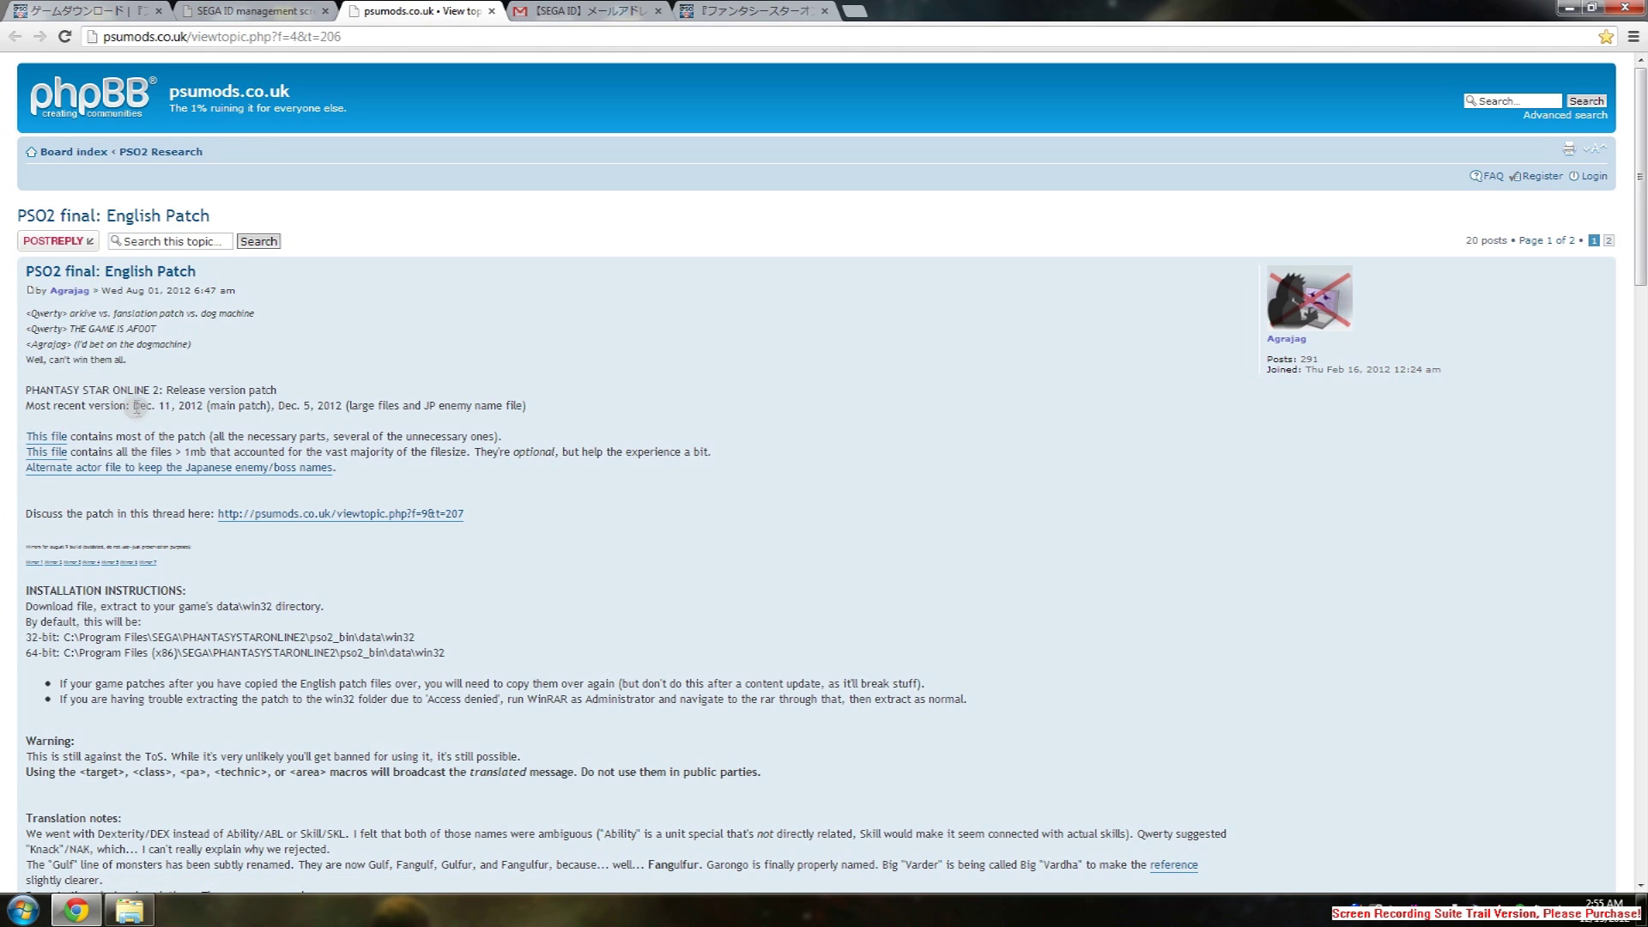
{"action": "left_click_drag", "start_coordinate": [136, 408], "coordinate": [471, 412]}
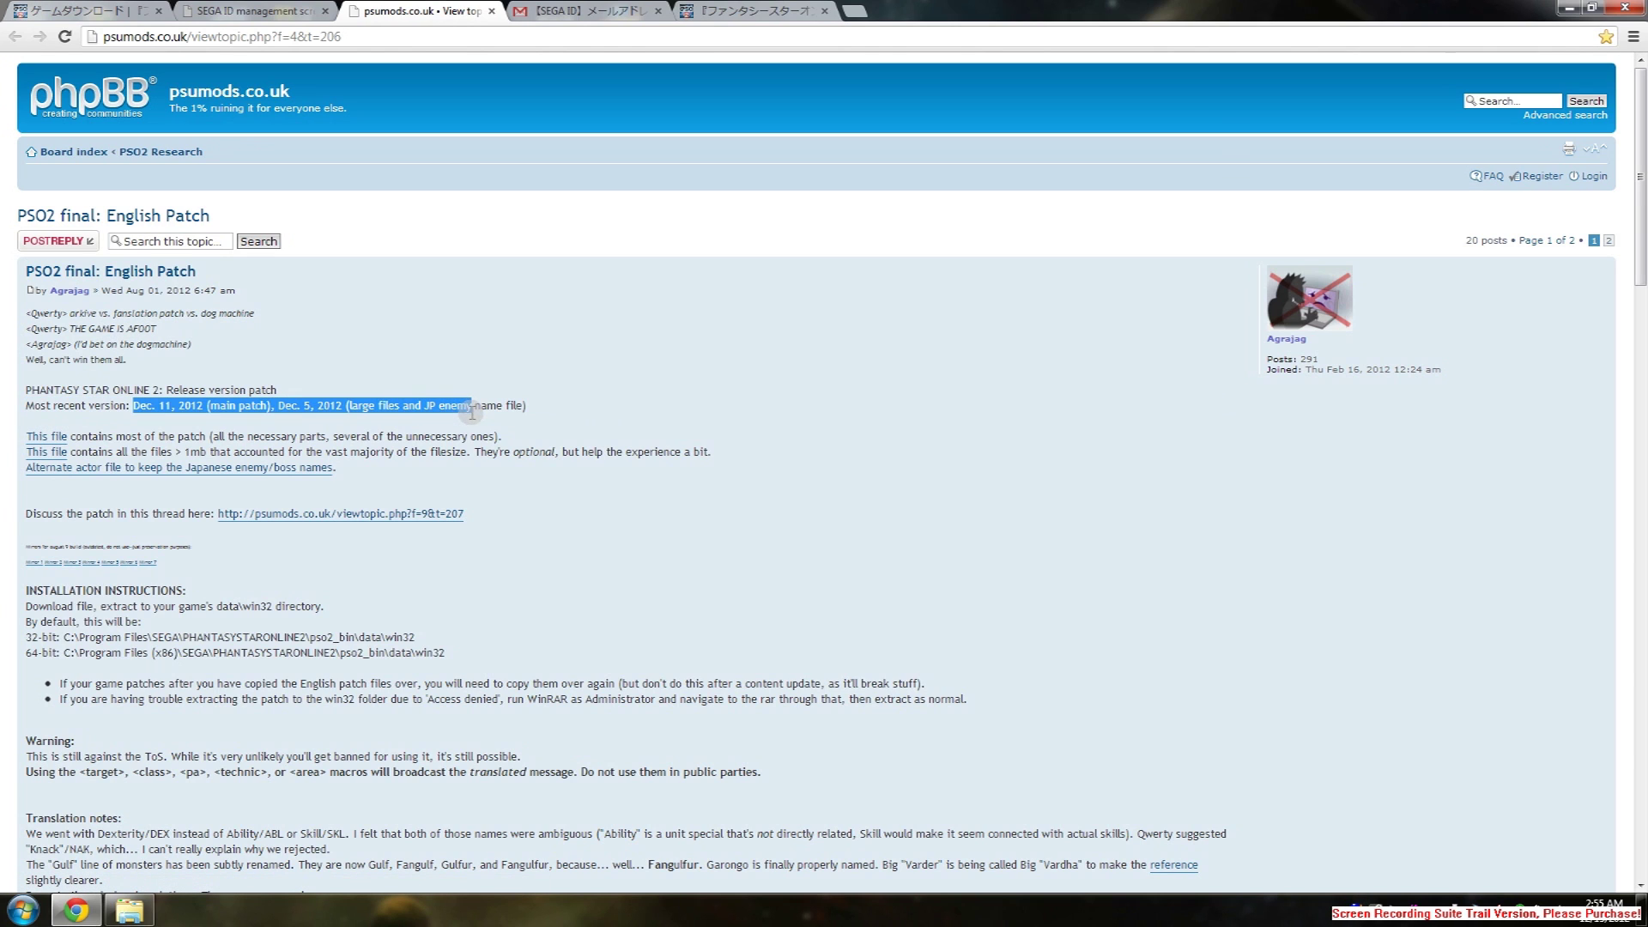
{"action": "left_click", "coordinate": [121, 431]}
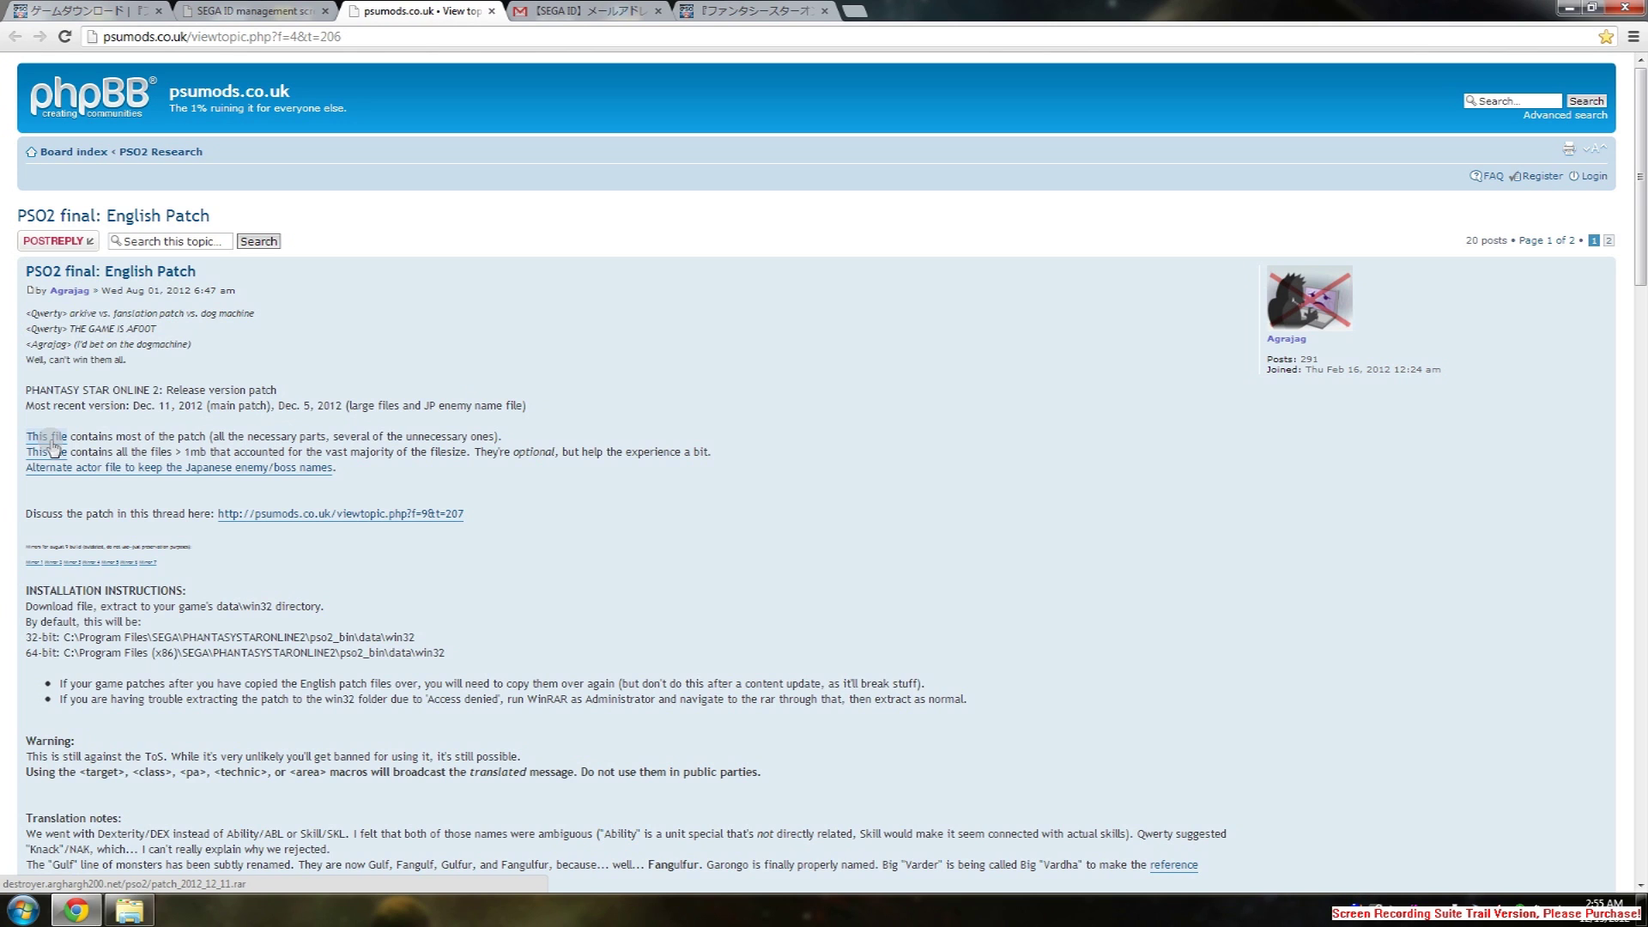
{"action": "left_click", "coordinate": [50, 440]}
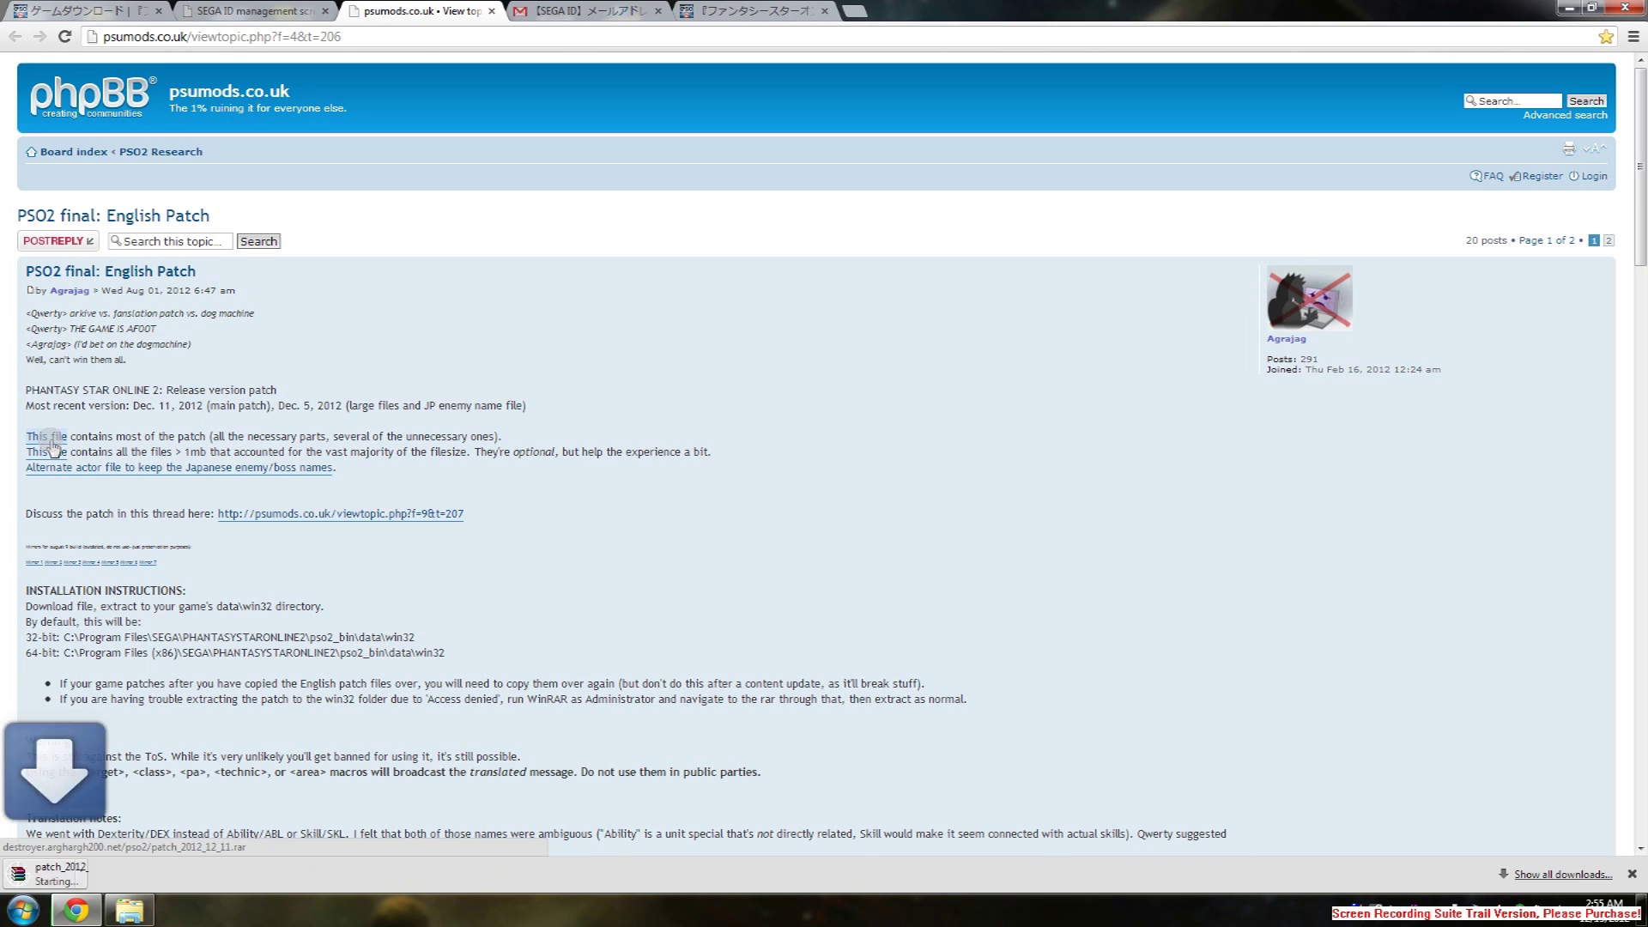
{"action": "left_click", "coordinate": [52, 453]}
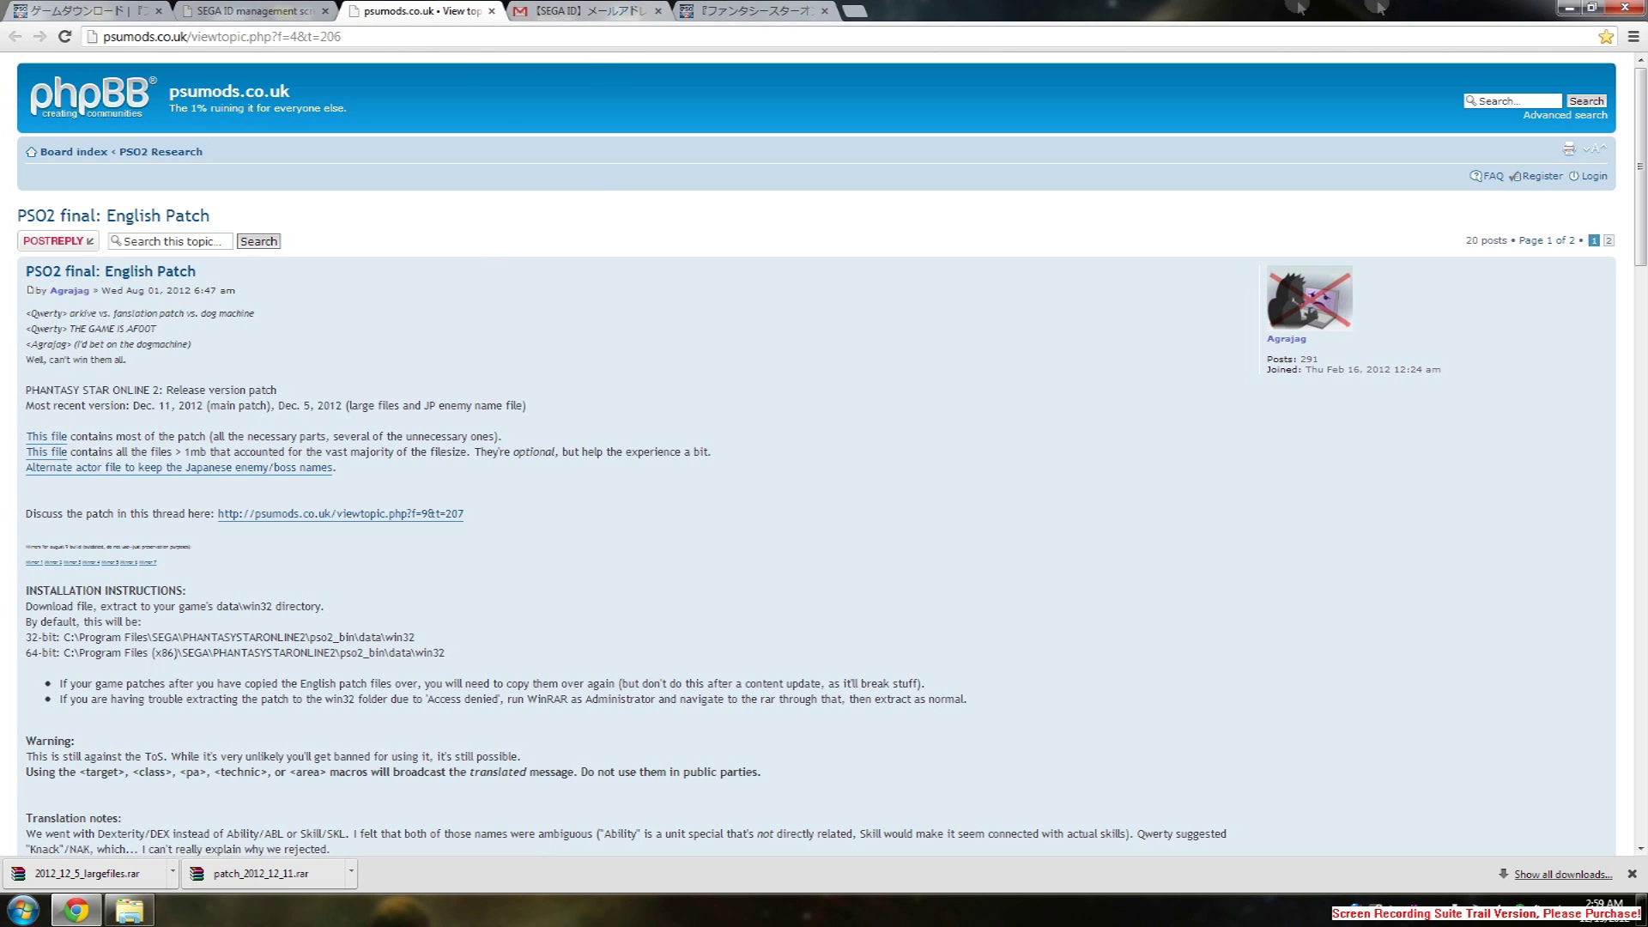
Open the downloaded archives 2012_12_5_largefiles.rar and patch_2012_12_11.rar in WinRAR, snapping both windows to the right half of the screen
{"action": "left_click", "coordinate": [1567, 8]}
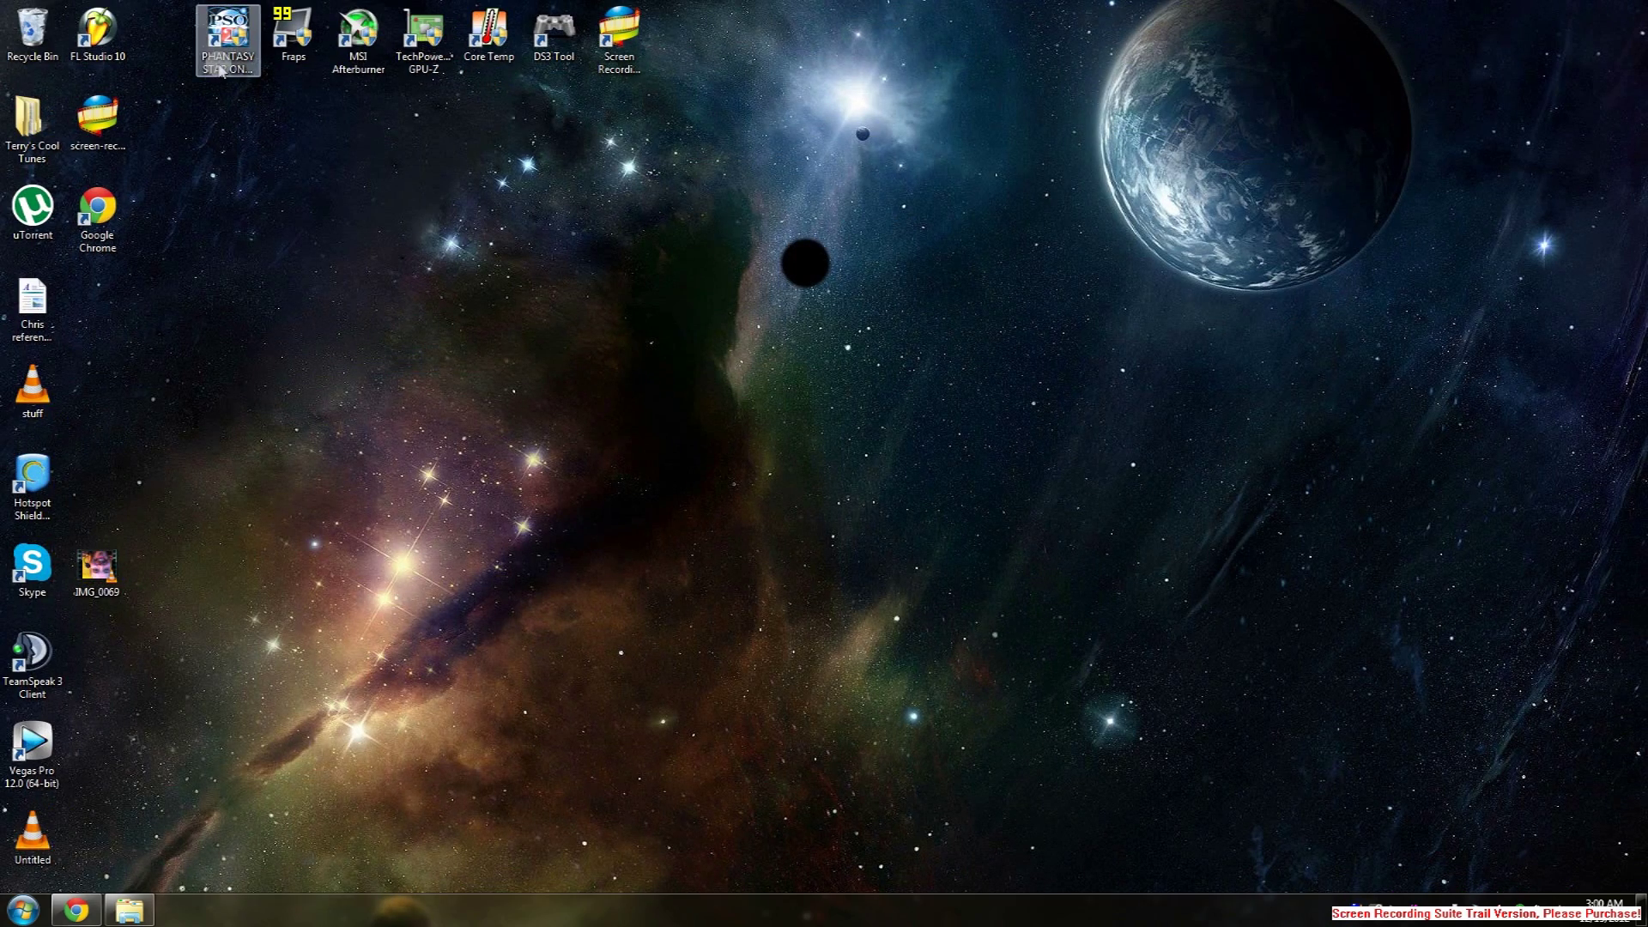
{"action": "left_click", "coordinate": [101, 846]}
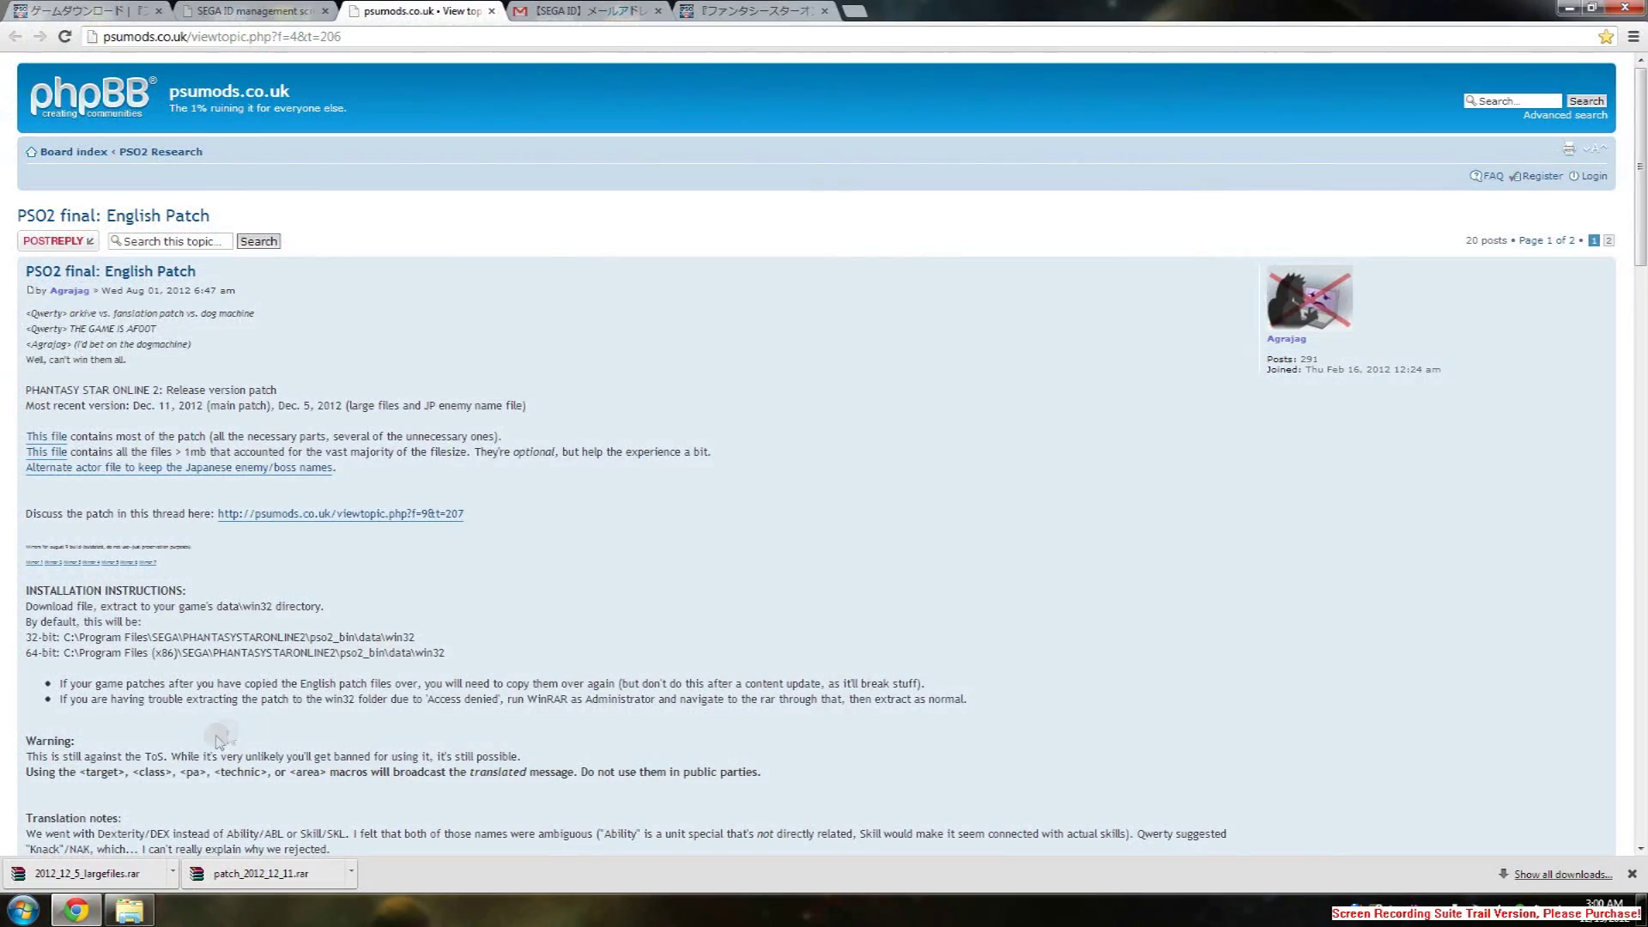
{"action": "left_click", "coordinate": [107, 874]}
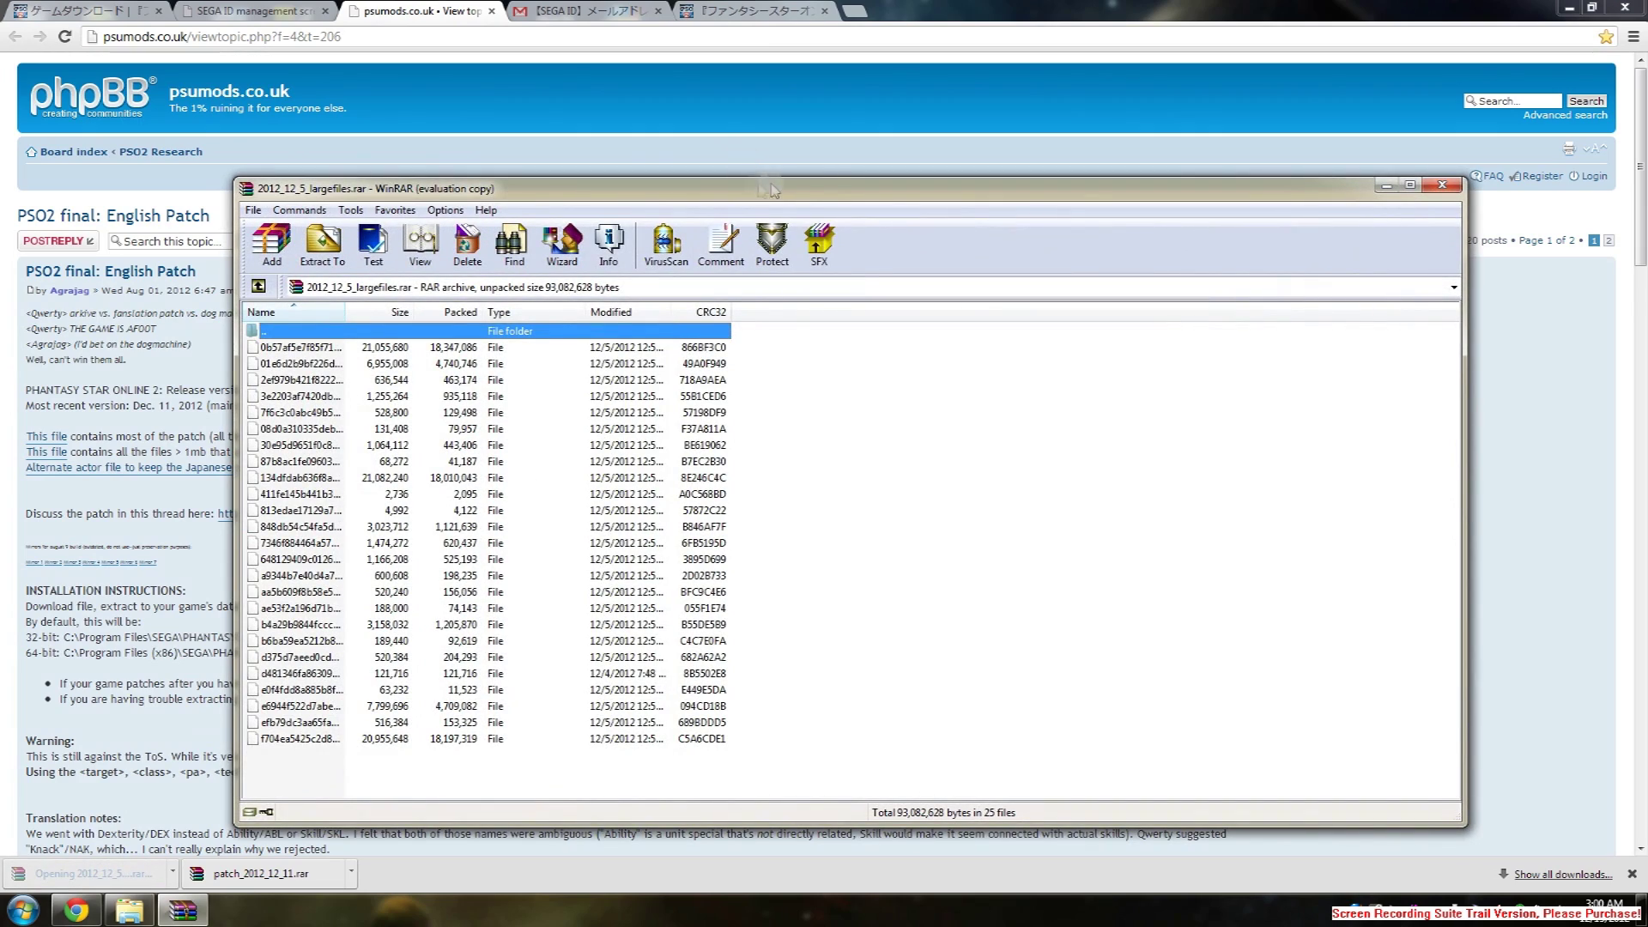
{"action": "left_click_drag", "start_coordinate": [825, 189], "coordinate": [927, 141]}
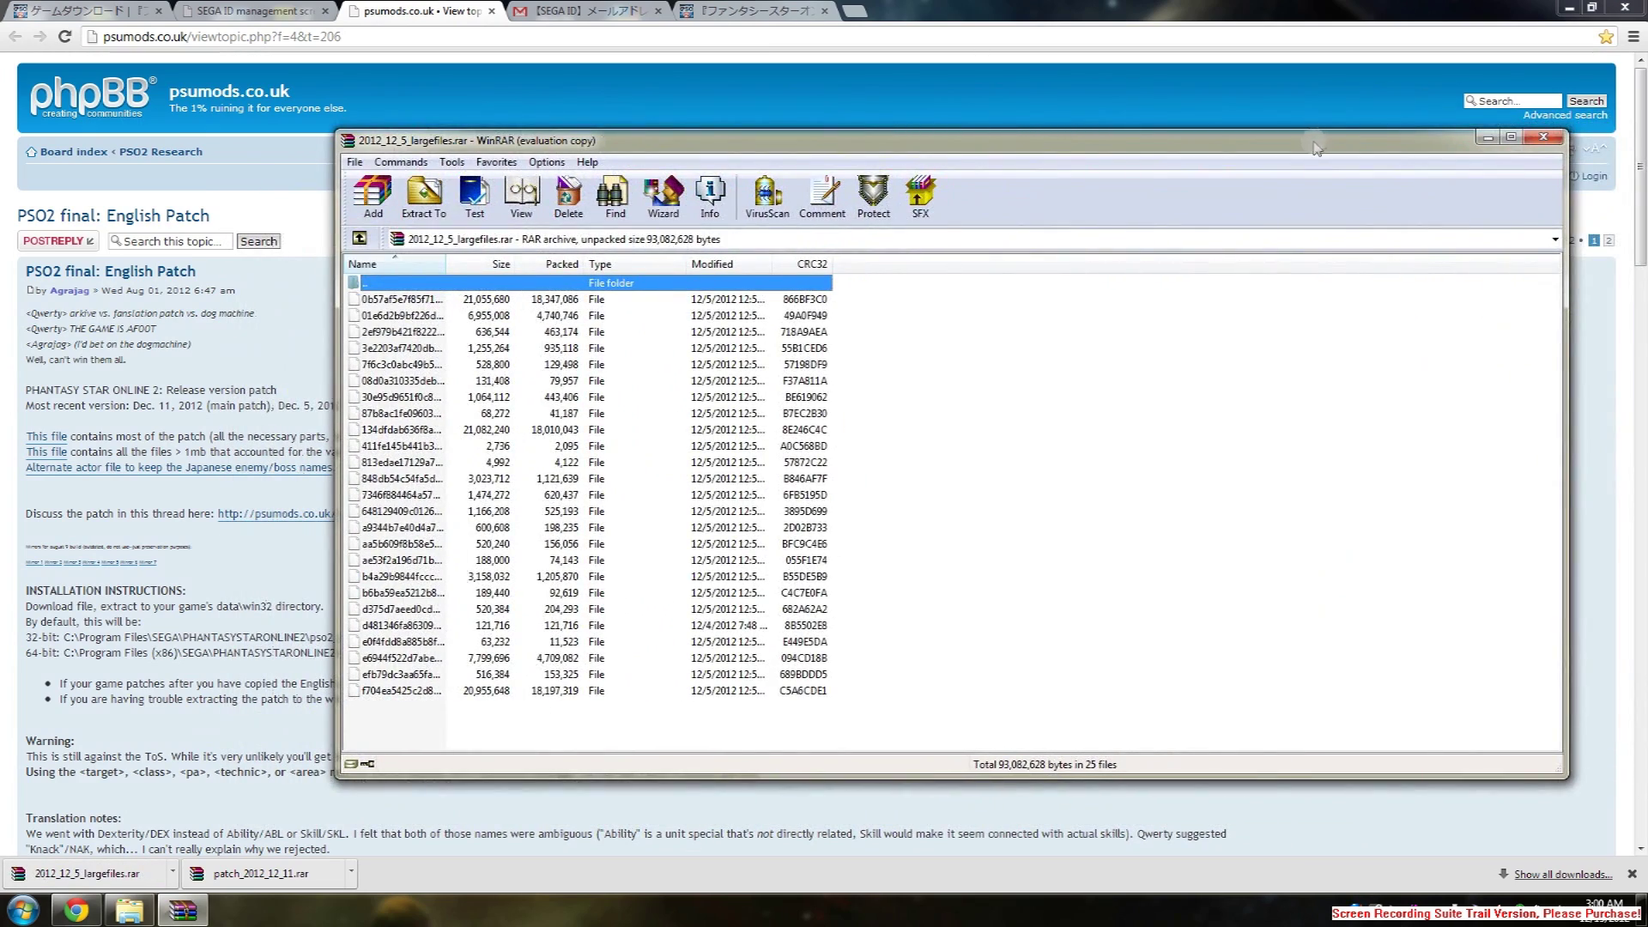
{"action": "left_click_drag", "start_coordinate": [1317, 148], "coordinate": [1647, 146]}
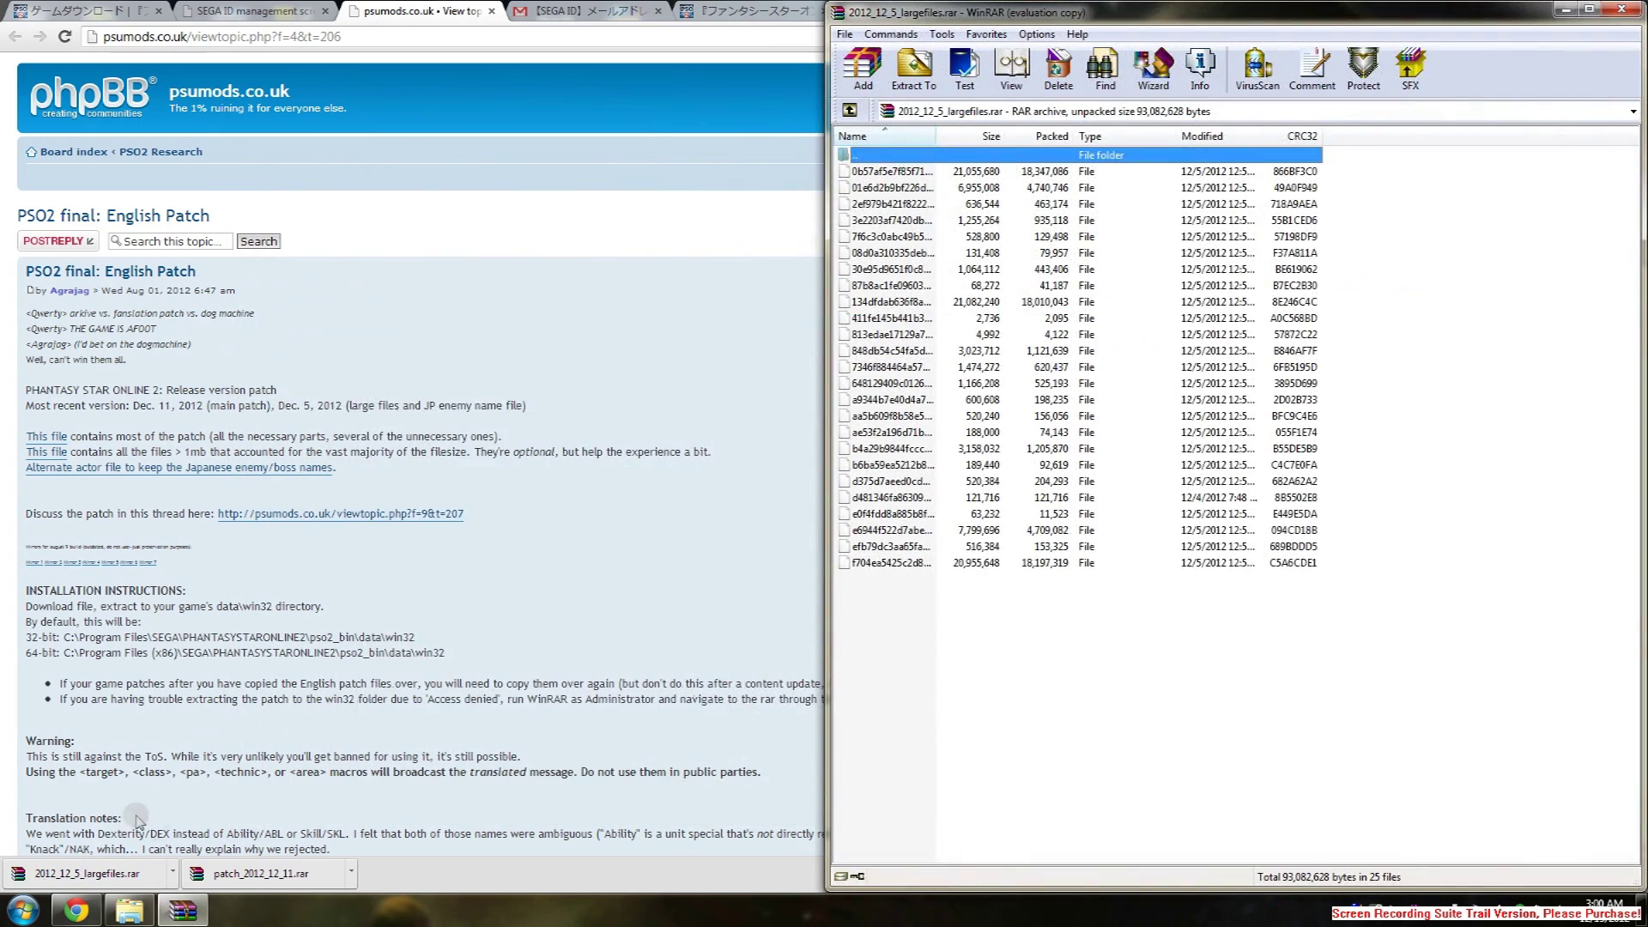
{"action": "left_click", "coordinate": [236, 879]}
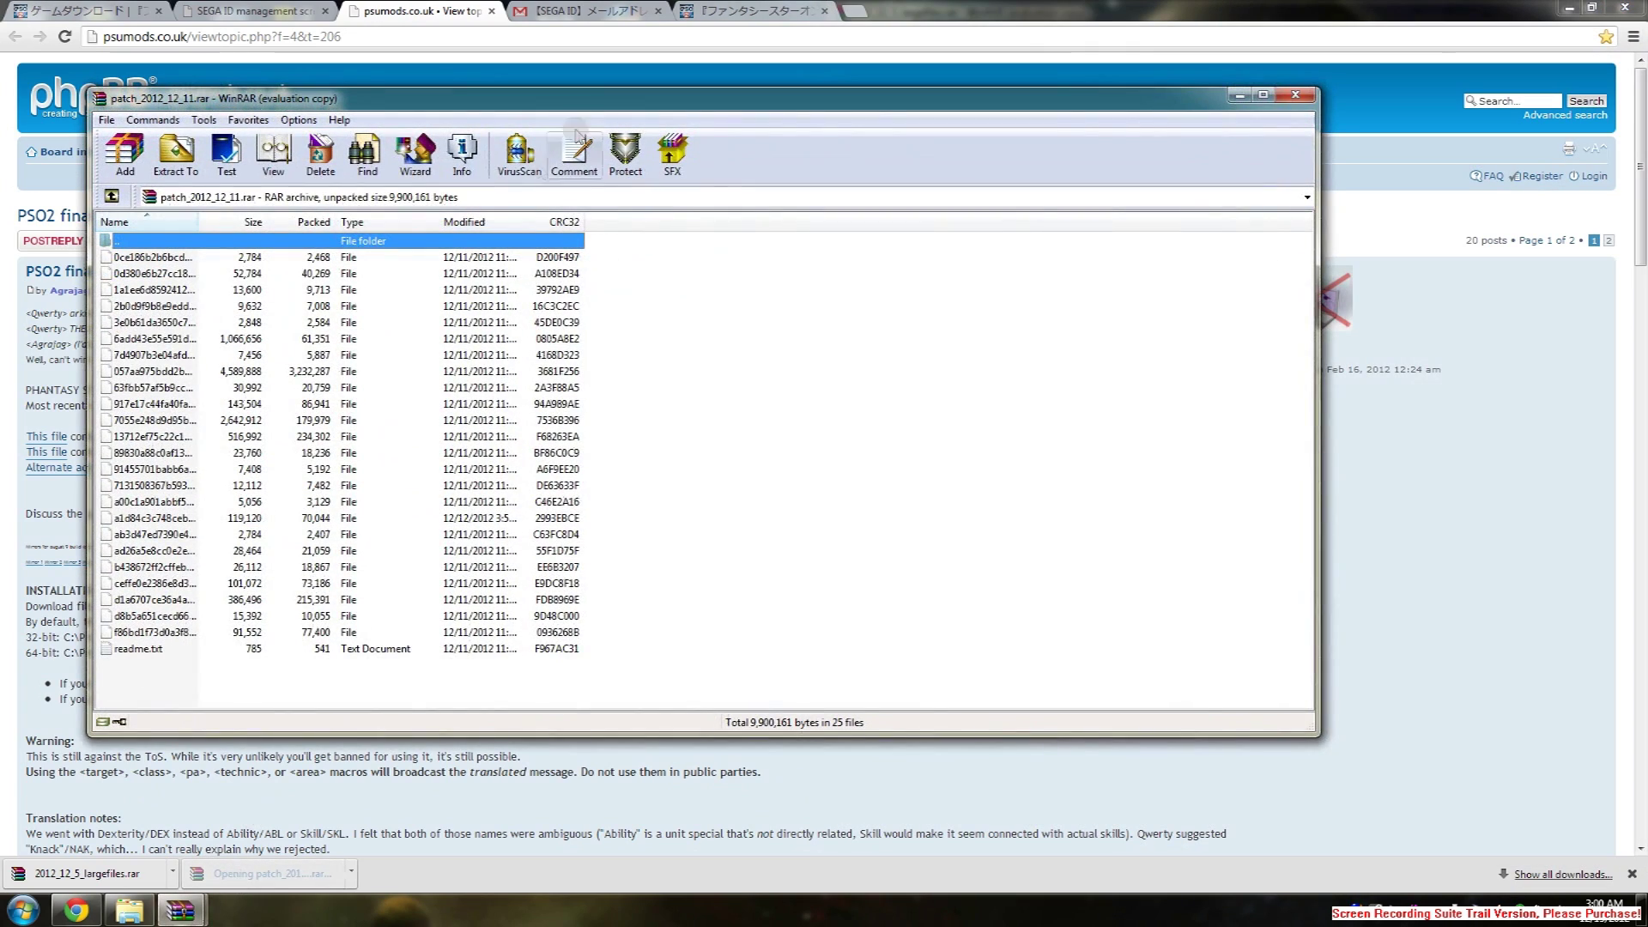
{"action": "left_click_drag", "start_coordinate": [589, 108], "coordinate": [1647, 50]}
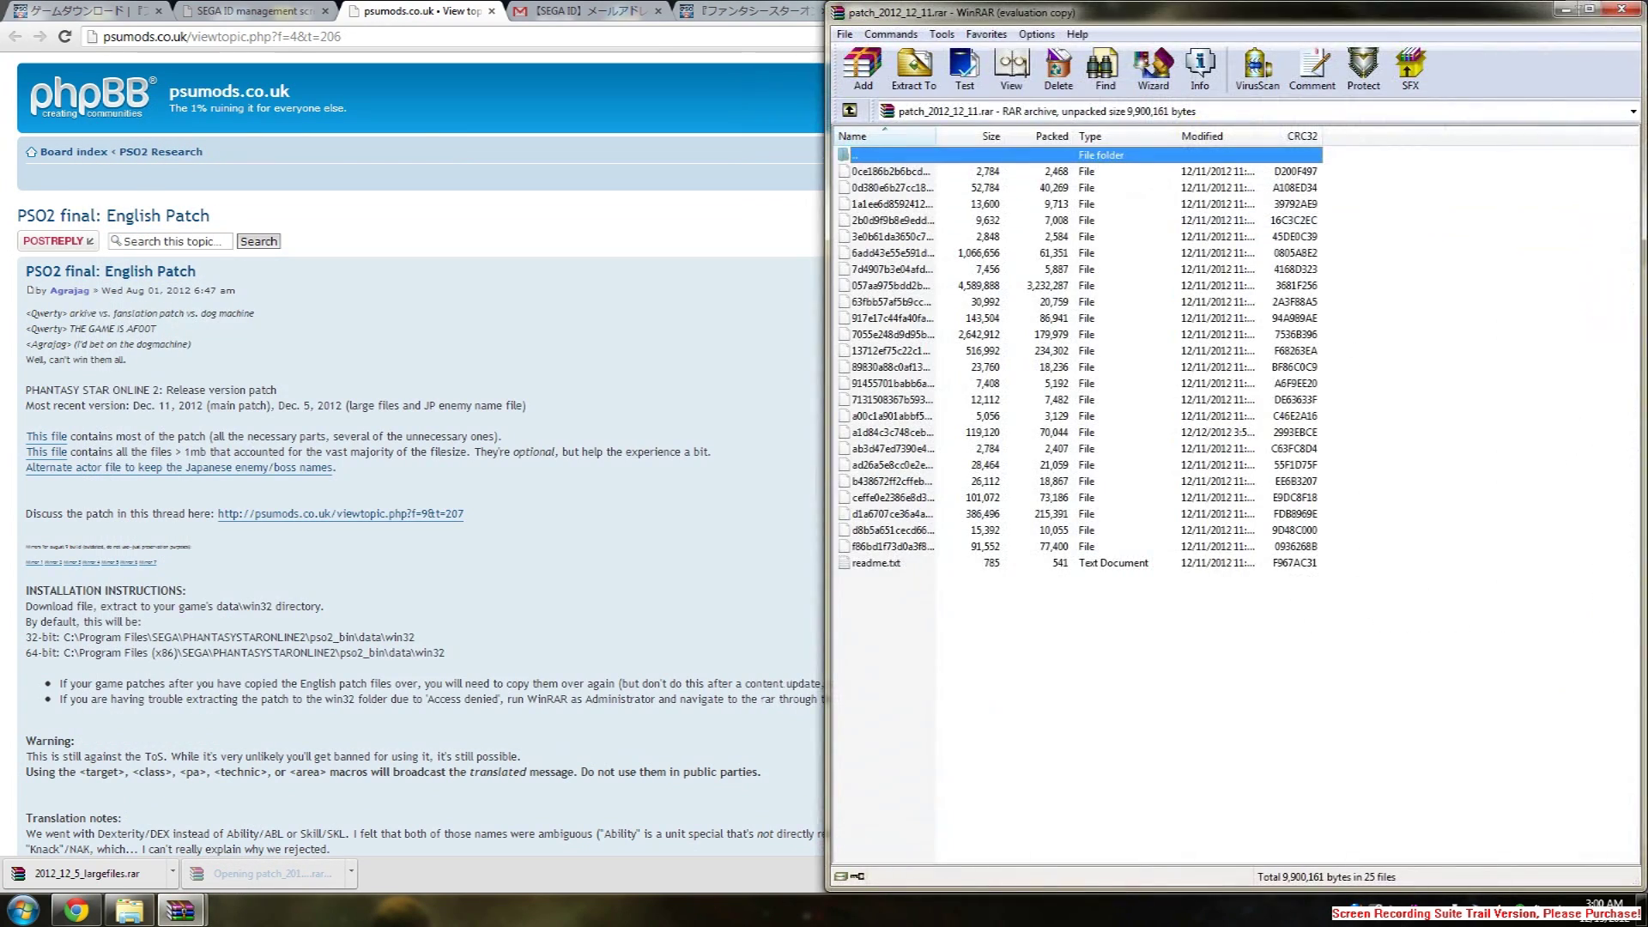
Minimize the browser, open the data\win32 folder from the Phantasy Star Online 2 shortcut's file location, and snap it to the left half of the screen
{"action": "left_click", "coordinate": [785, 36]}
{"action": "left_click", "coordinate": [1562, 7]}
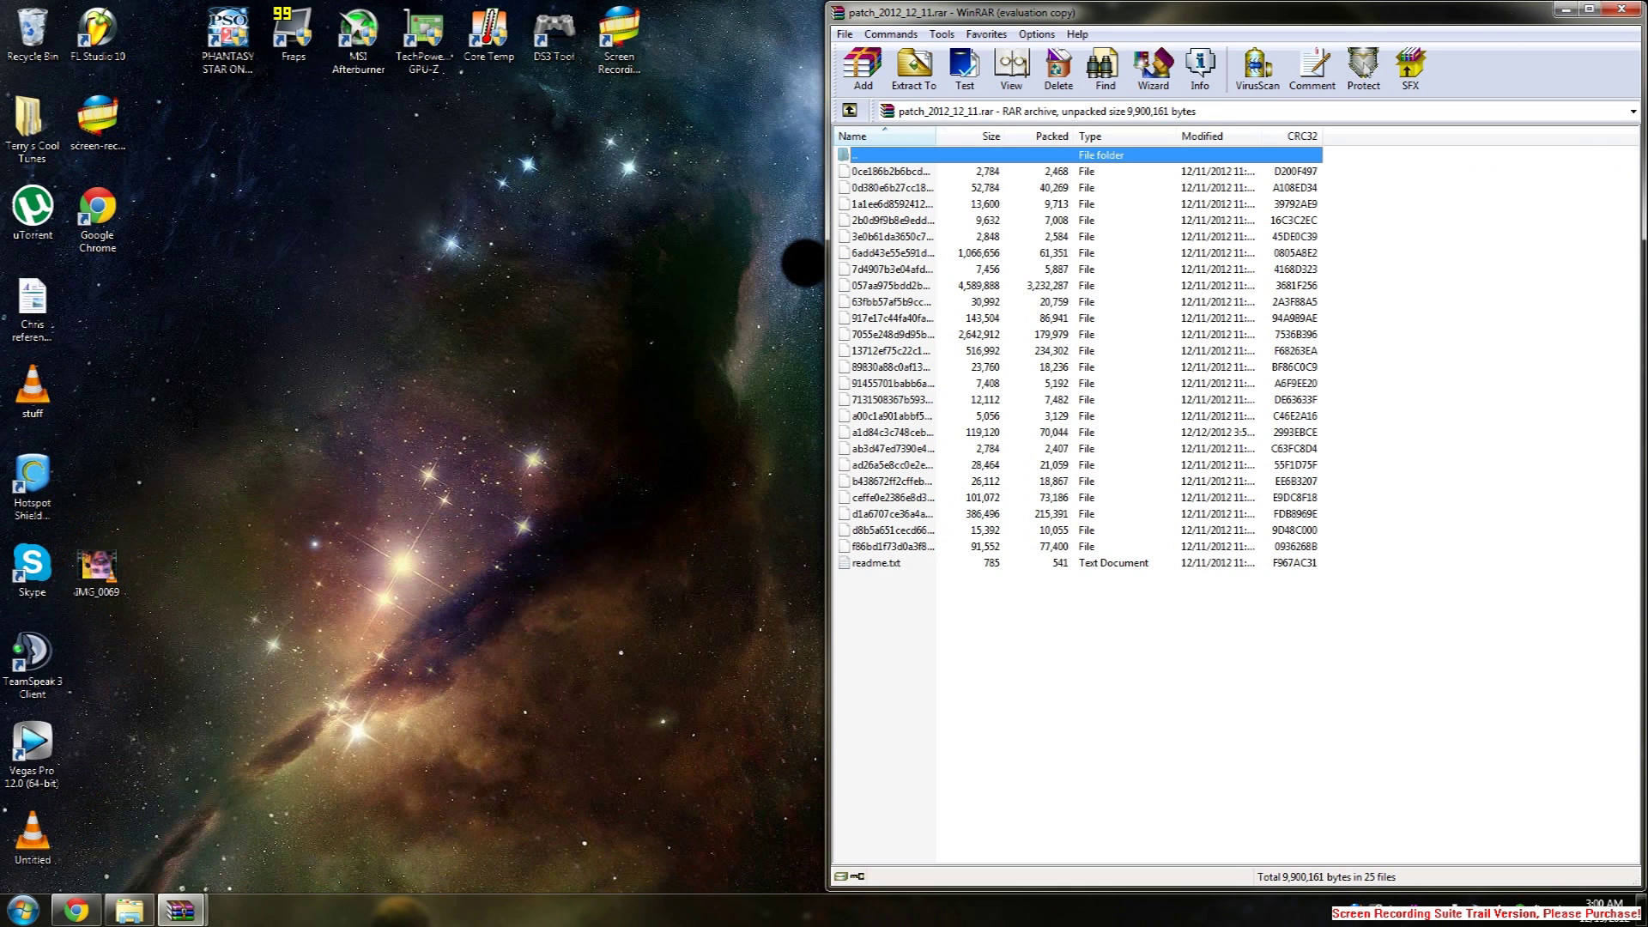
{"action": "left_click", "coordinate": [229, 52]}
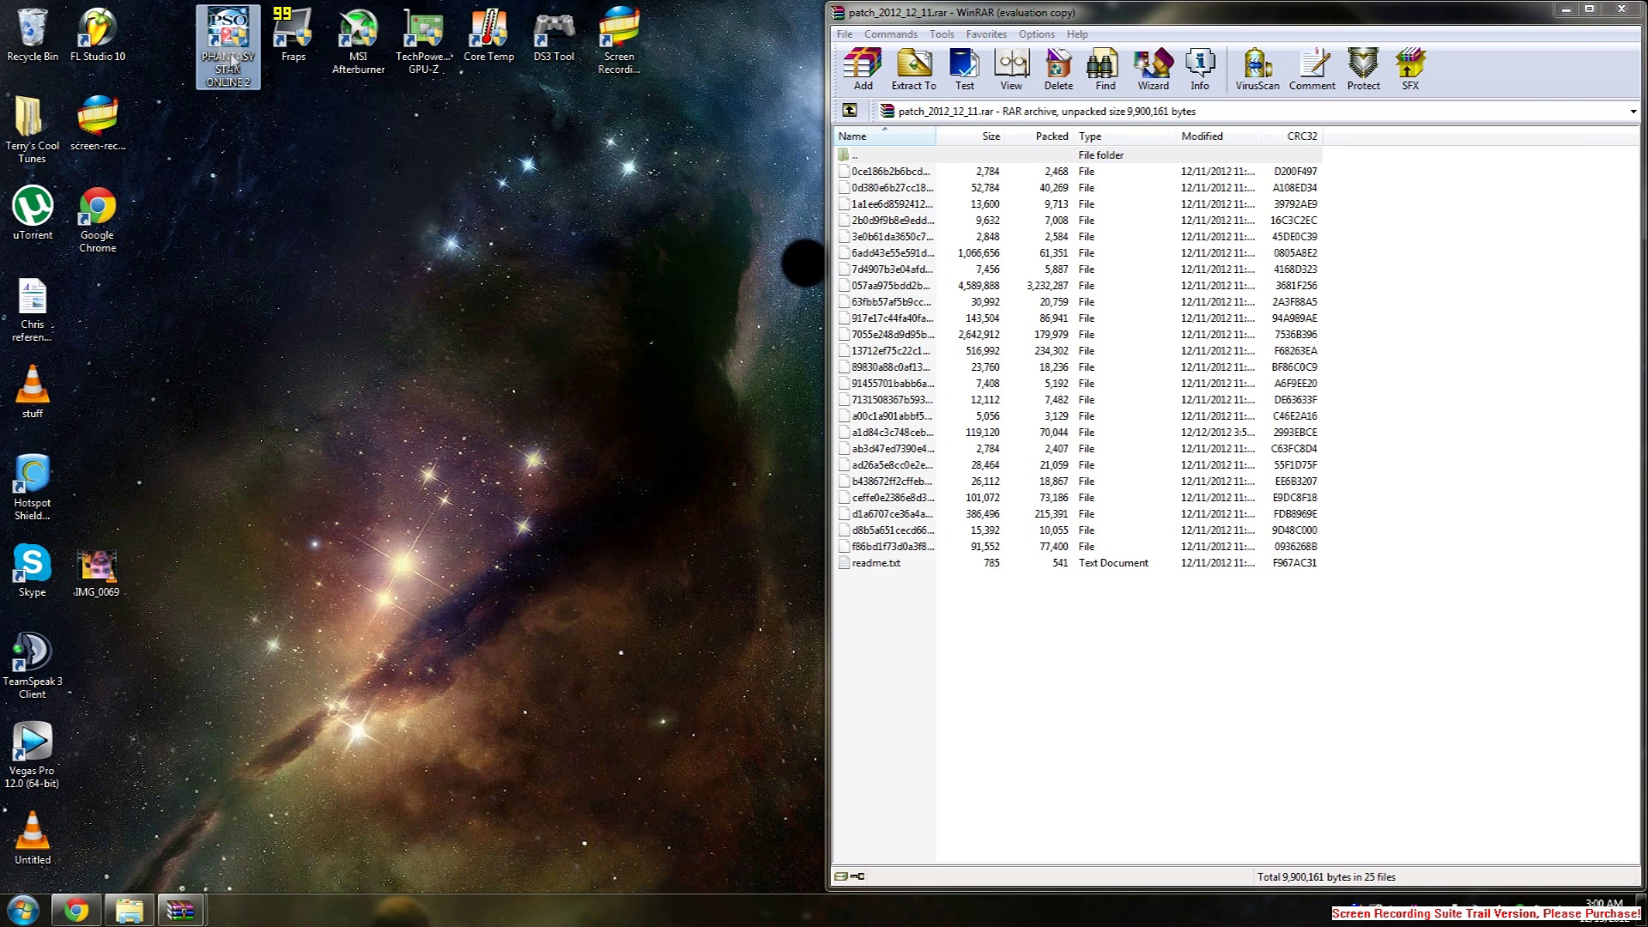
{"action": "right_click", "coordinate": [231, 55]}
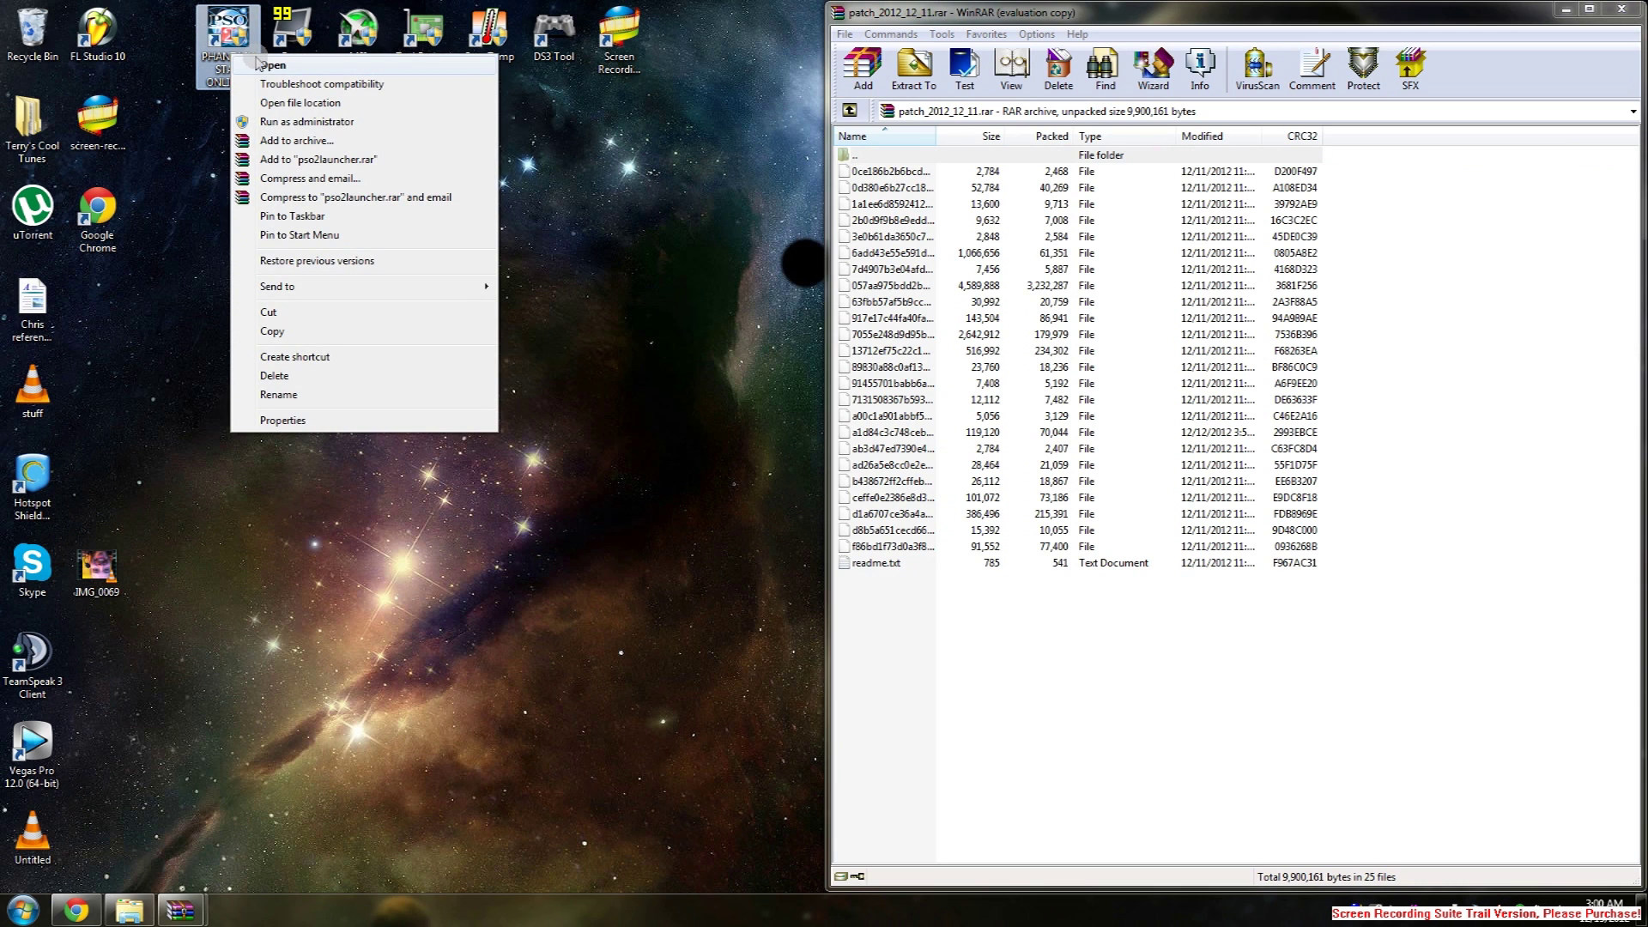
{"action": "left_click", "coordinate": [287, 103]}
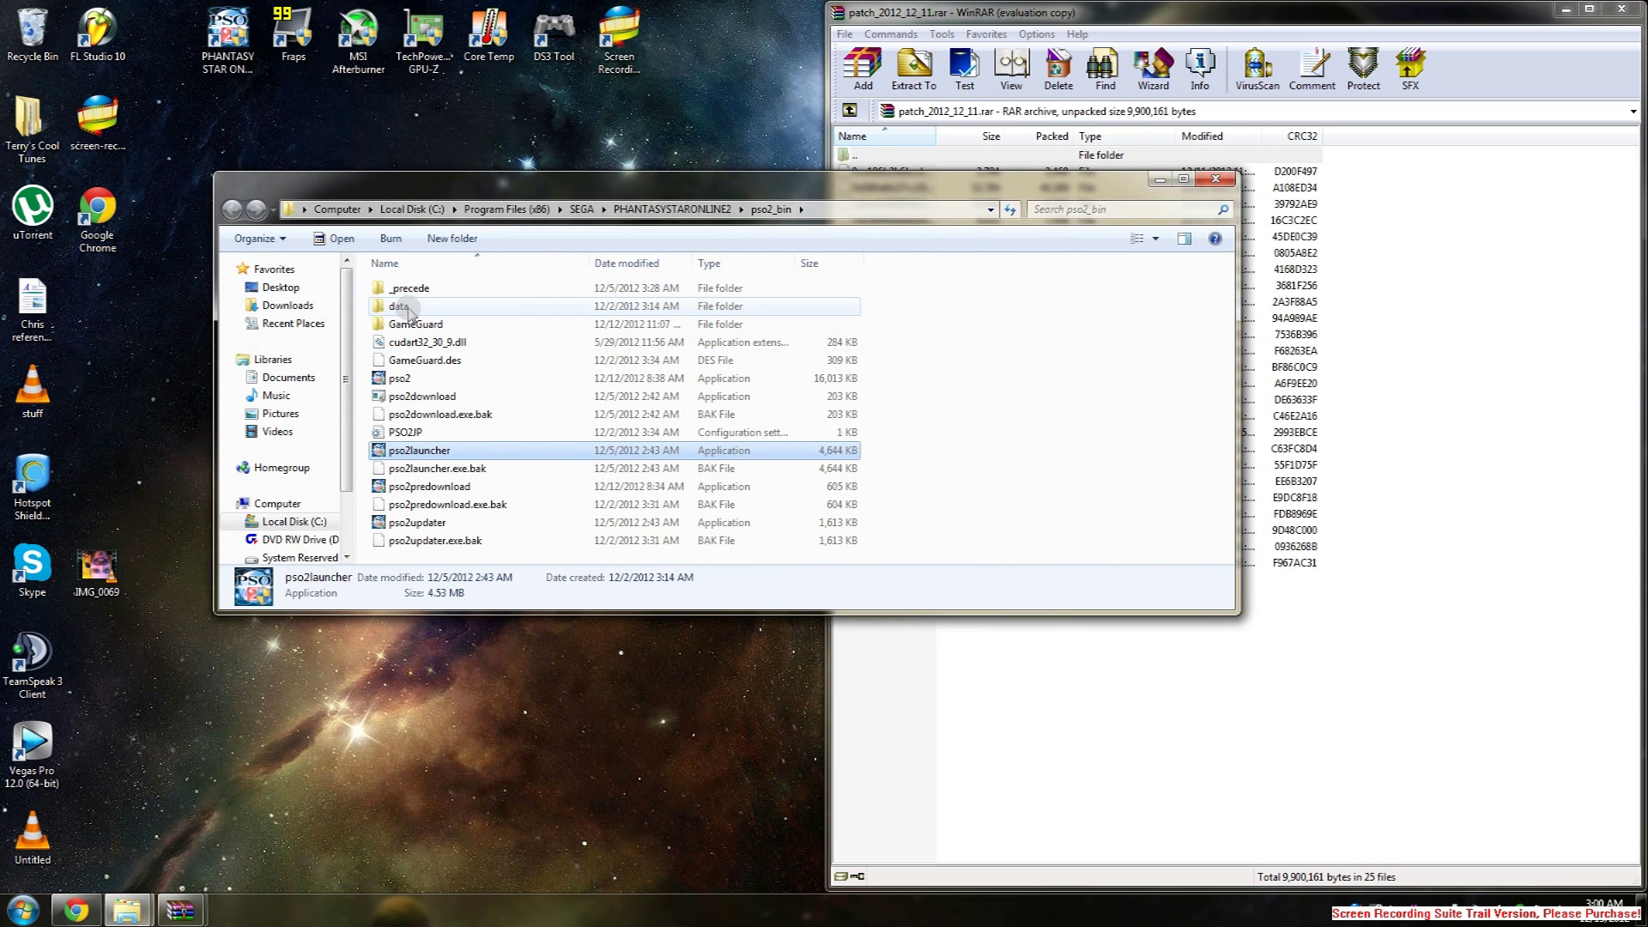
{"action": "double_click", "coordinate": [400, 307]}
{"action": "double_click", "coordinate": [403, 308]}
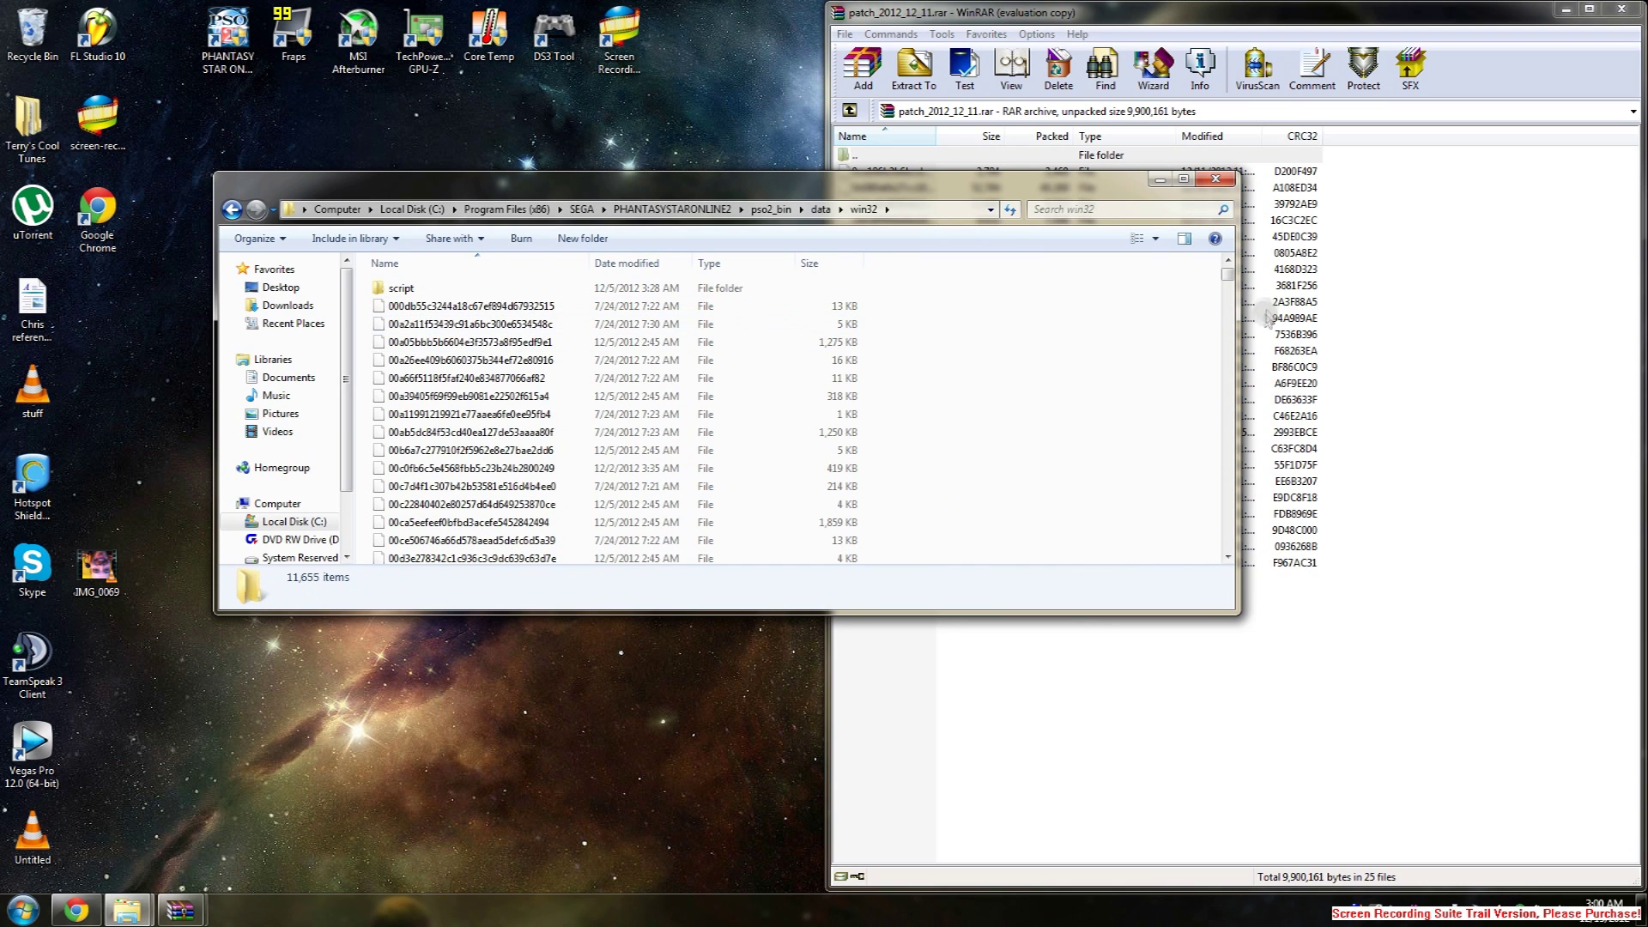
{"action": "left_click_drag", "start_coordinate": [1227, 273], "coordinate": [1103, 339]}
{"action": "left_click_drag", "start_coordinate": [896, 187], "coordinate": [1, 240]}
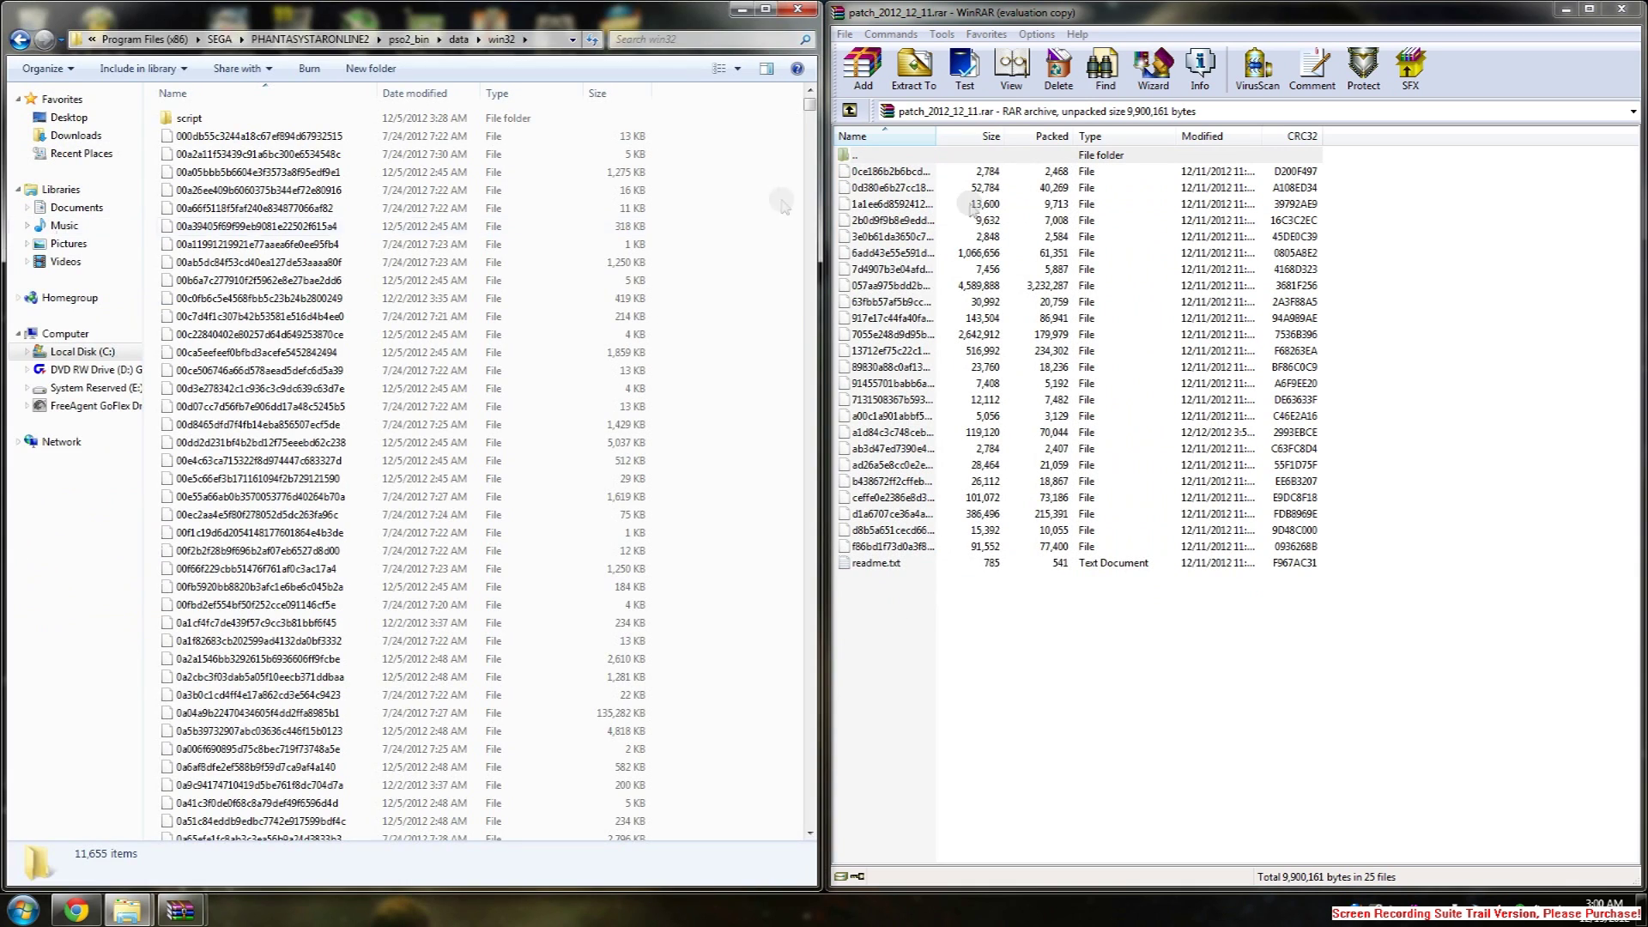
Move all patch_2012_12_11.rar files except readme.txt into win32, replacing every conflicting file with administrator permission, and close the archive
{"action": "left_click", "coordinate": [1163, 720]}
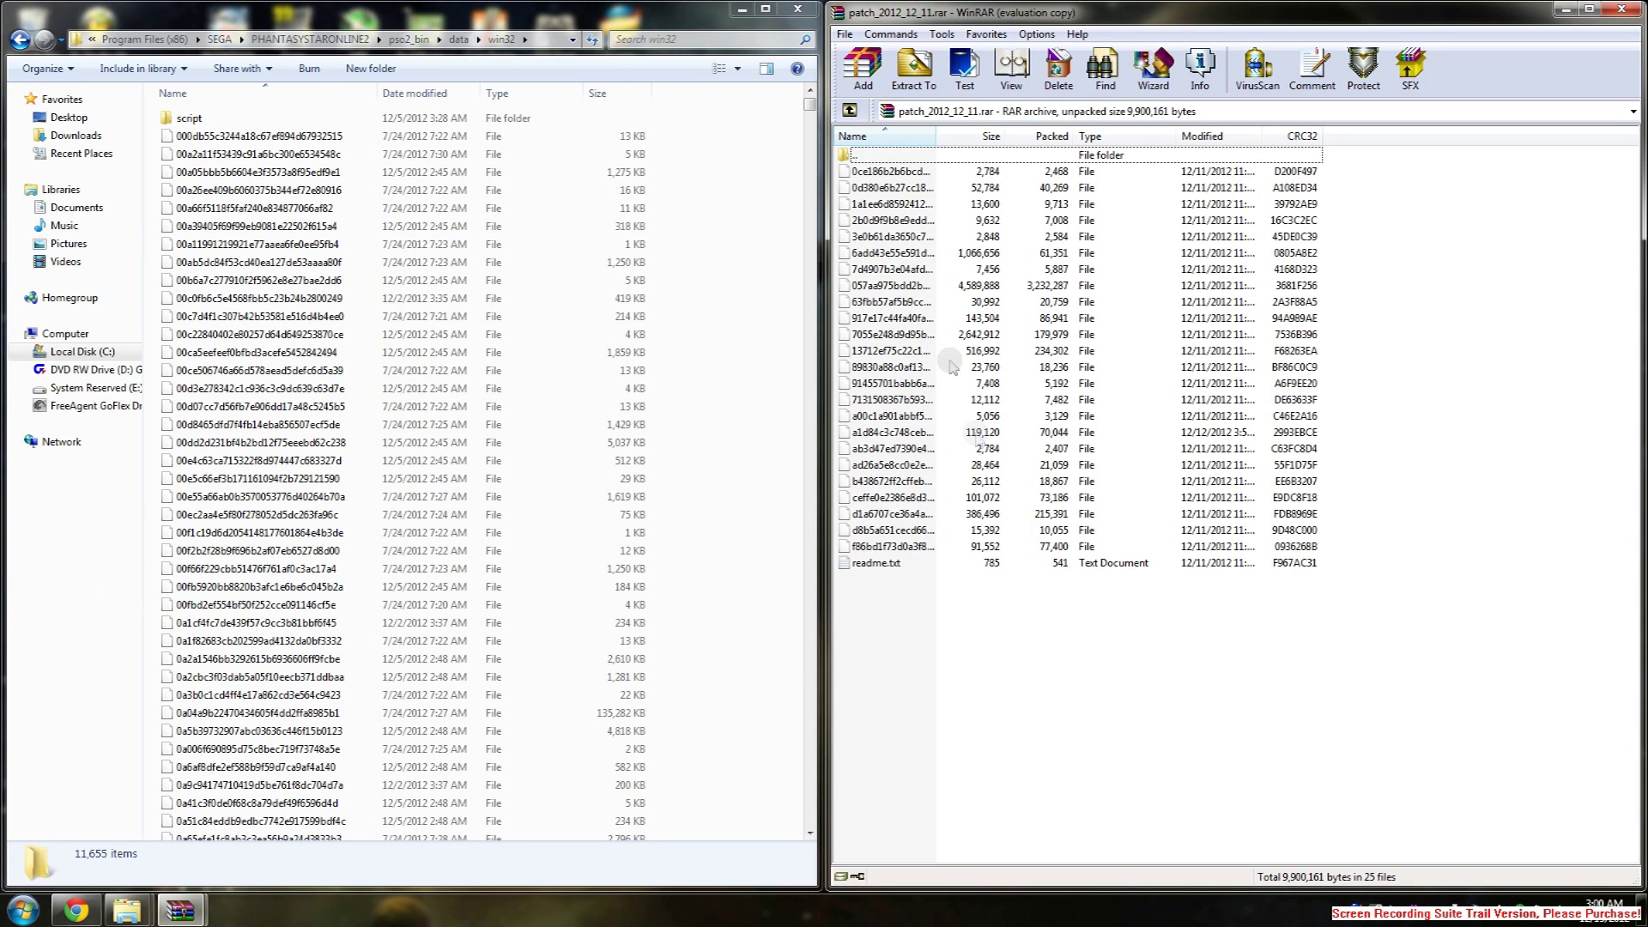
{"action": "left_click_drag", "start_coordinate": [903, 598], "coordinate": [880, 215]}
{"action": "left_click", "coordinate": [932, 654]}
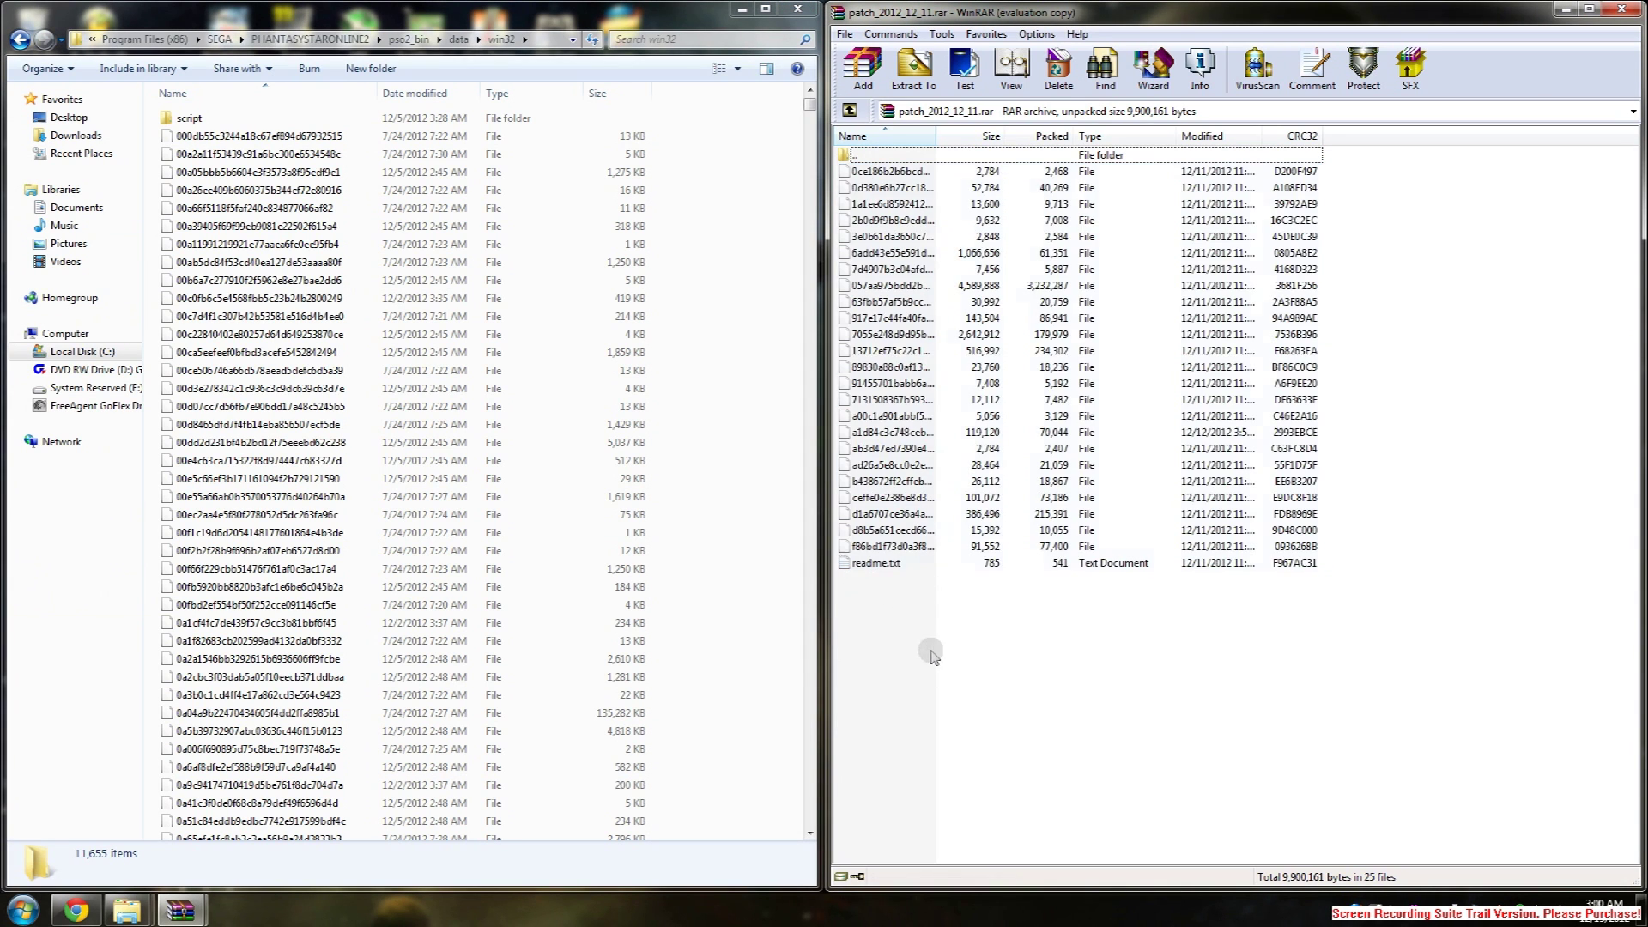
{"action": "left_click", "coordinate": [906, 548]}
{"action": "left_click_drag", "start_coordinate": [1363, 557], "coordinate": [347, 333]}
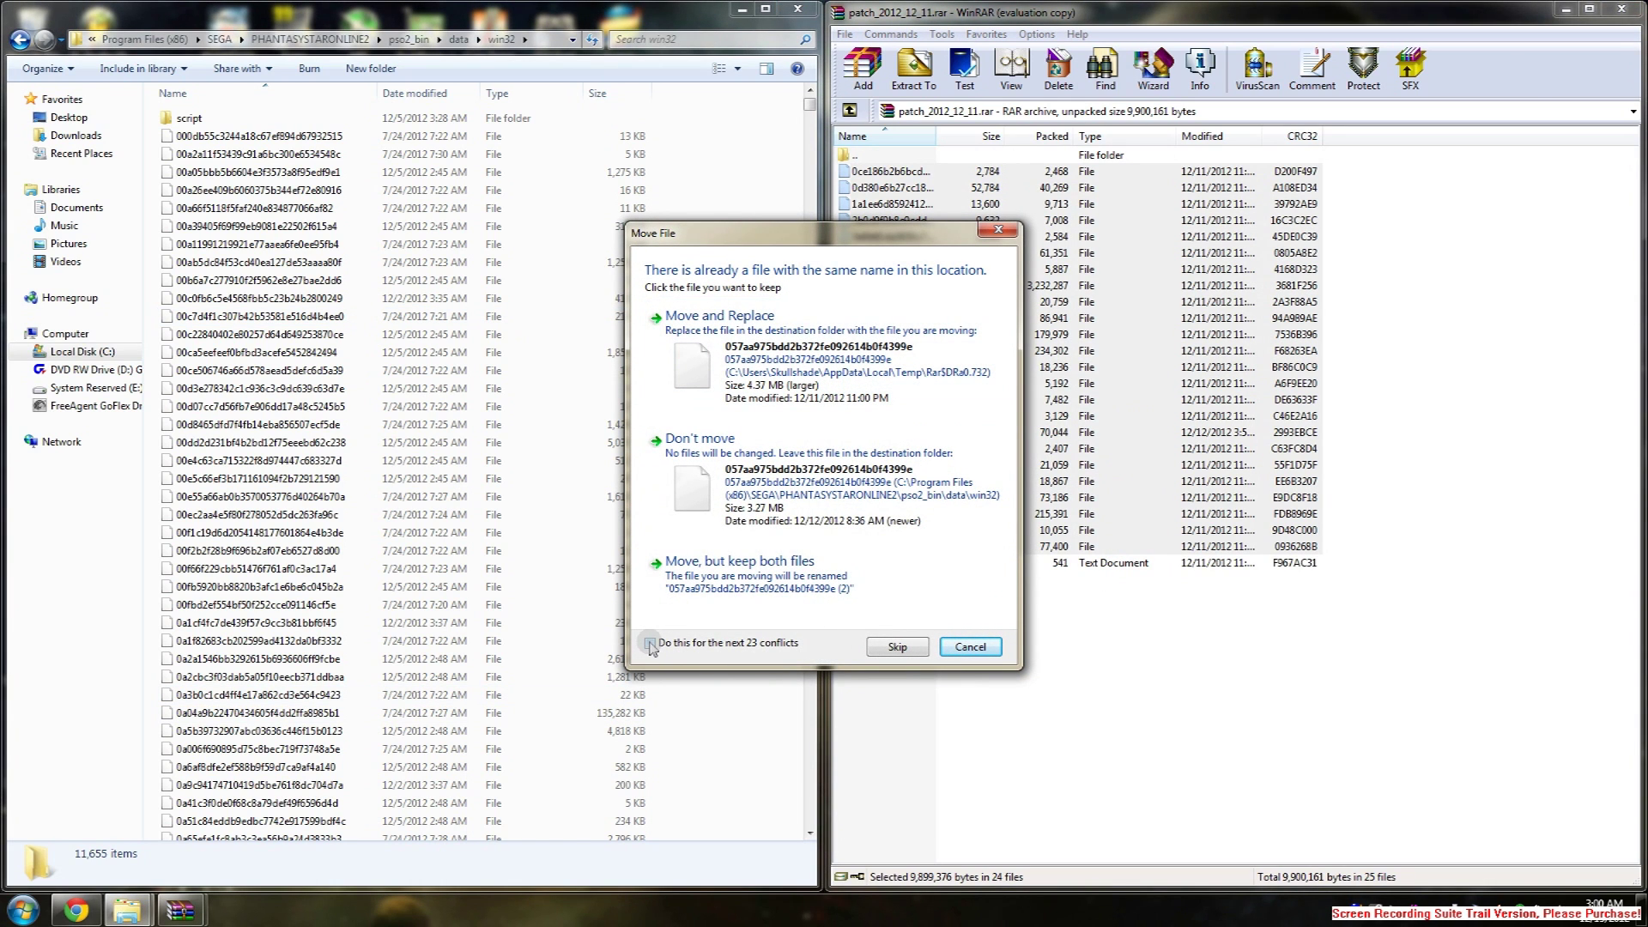
{"action": "left_click", "coordinate": [712, 321]}
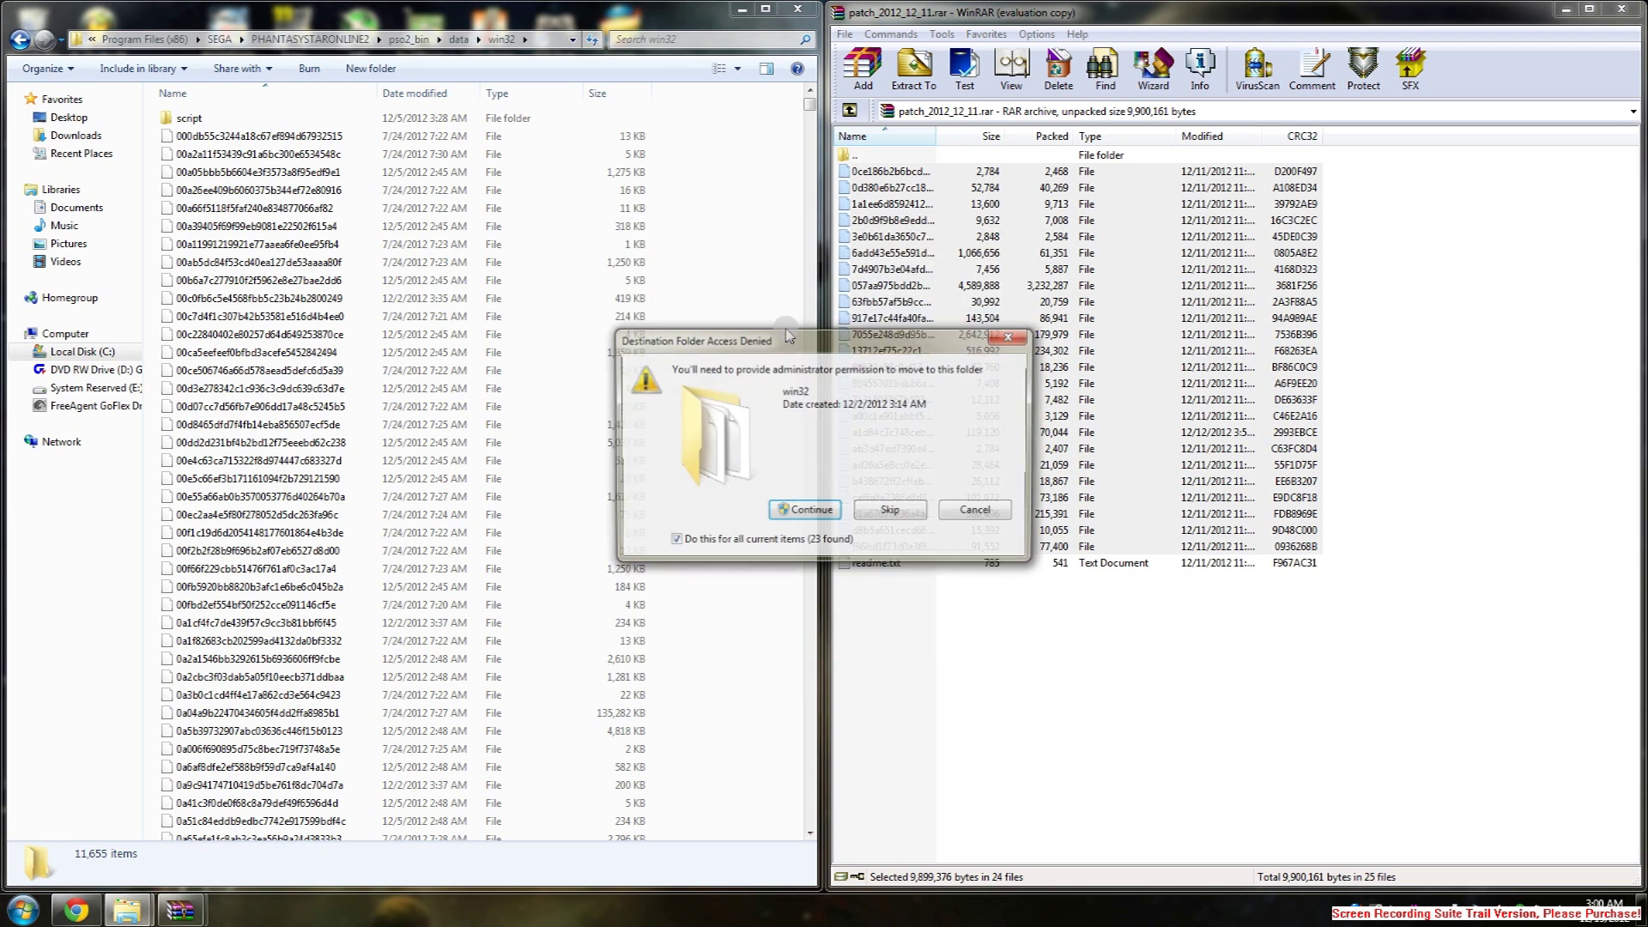
{"action": "left_click", "coordinate": [811, 511]}
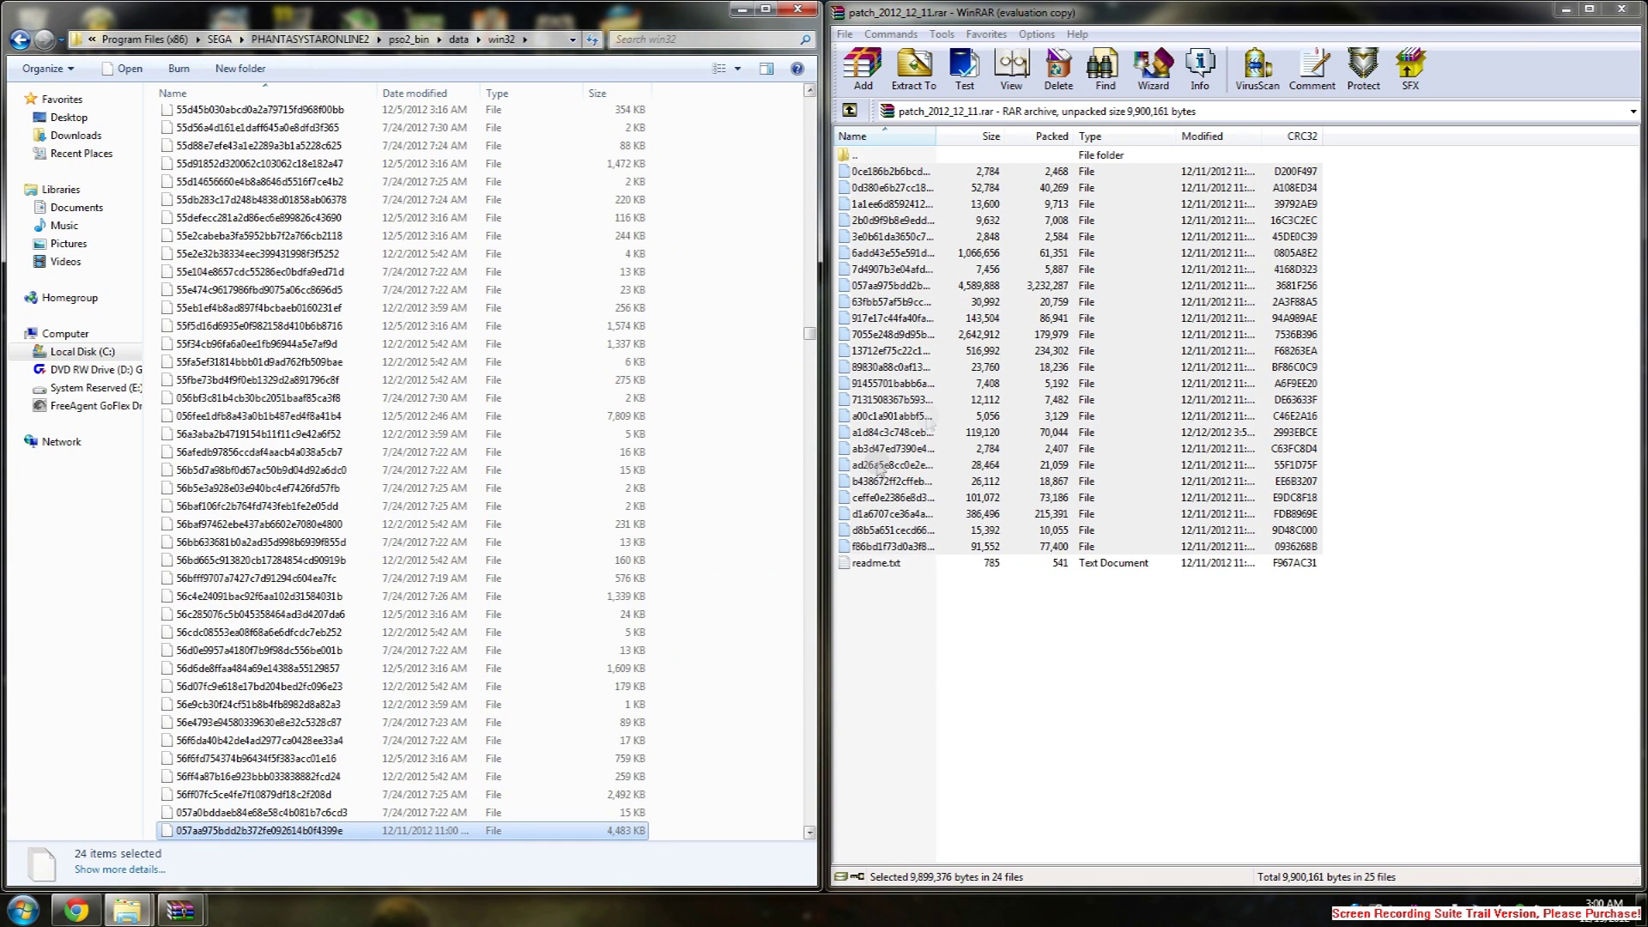
{"action": "left_click", "coordinate": [1622, 9]}
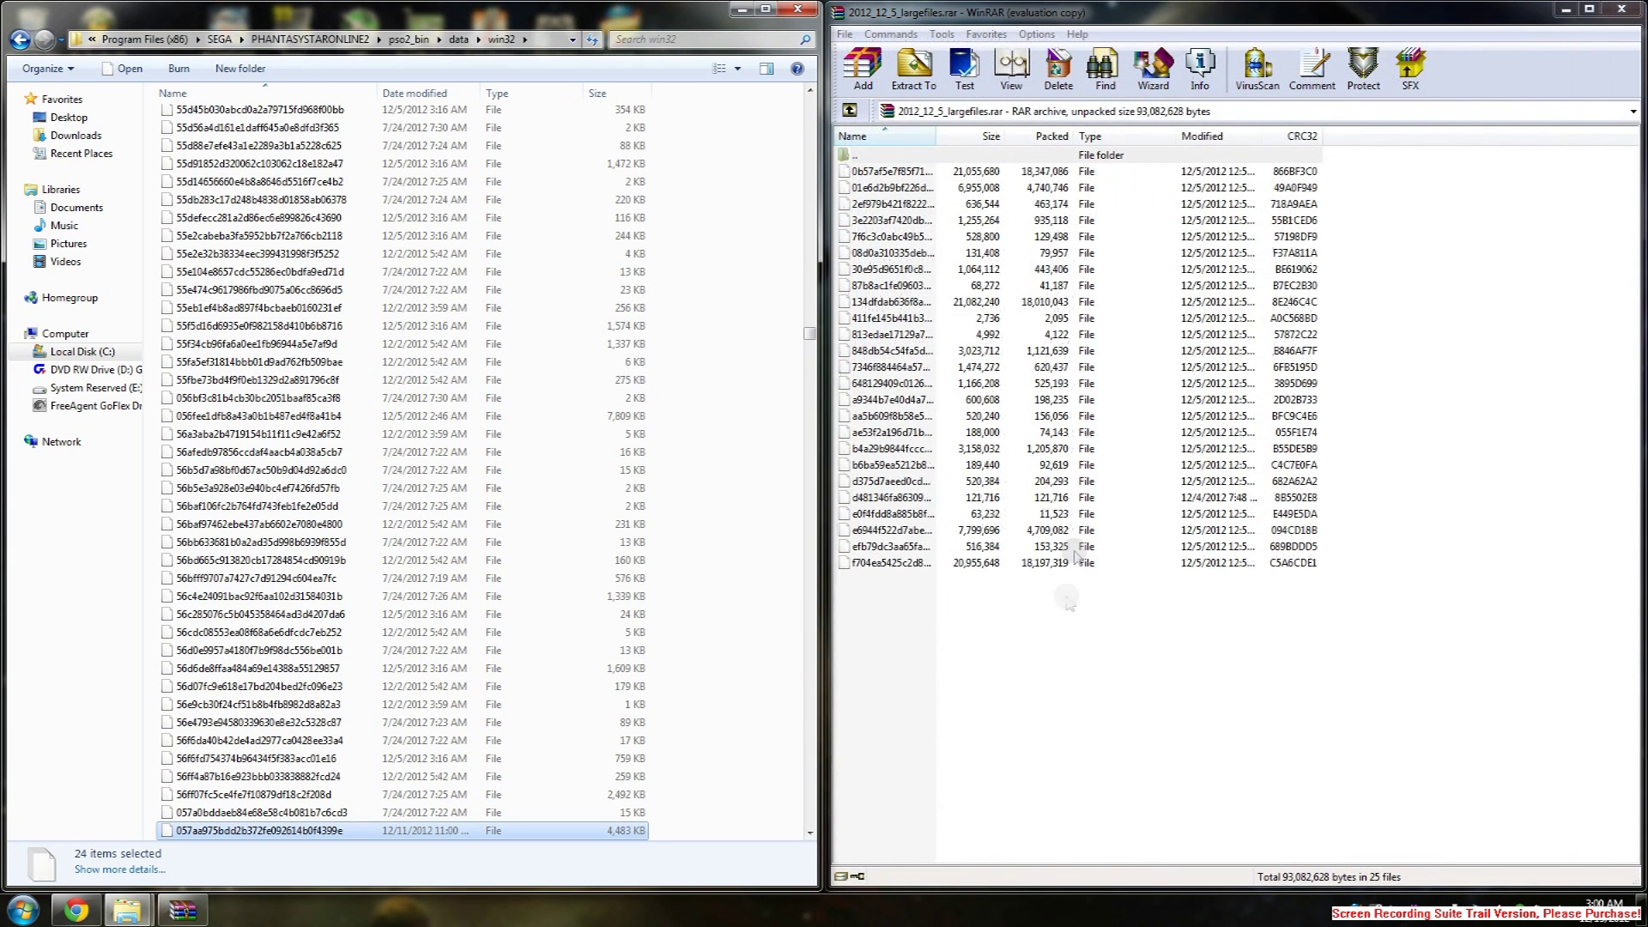
Move all files from 2012_12_5_largefiles.rar into win32, replacing every conflicting file with administrator permission, and close both windows
{"action": "left_click_drag", "start_coordinate": [978, 630], "coordinate": [333, 256]}
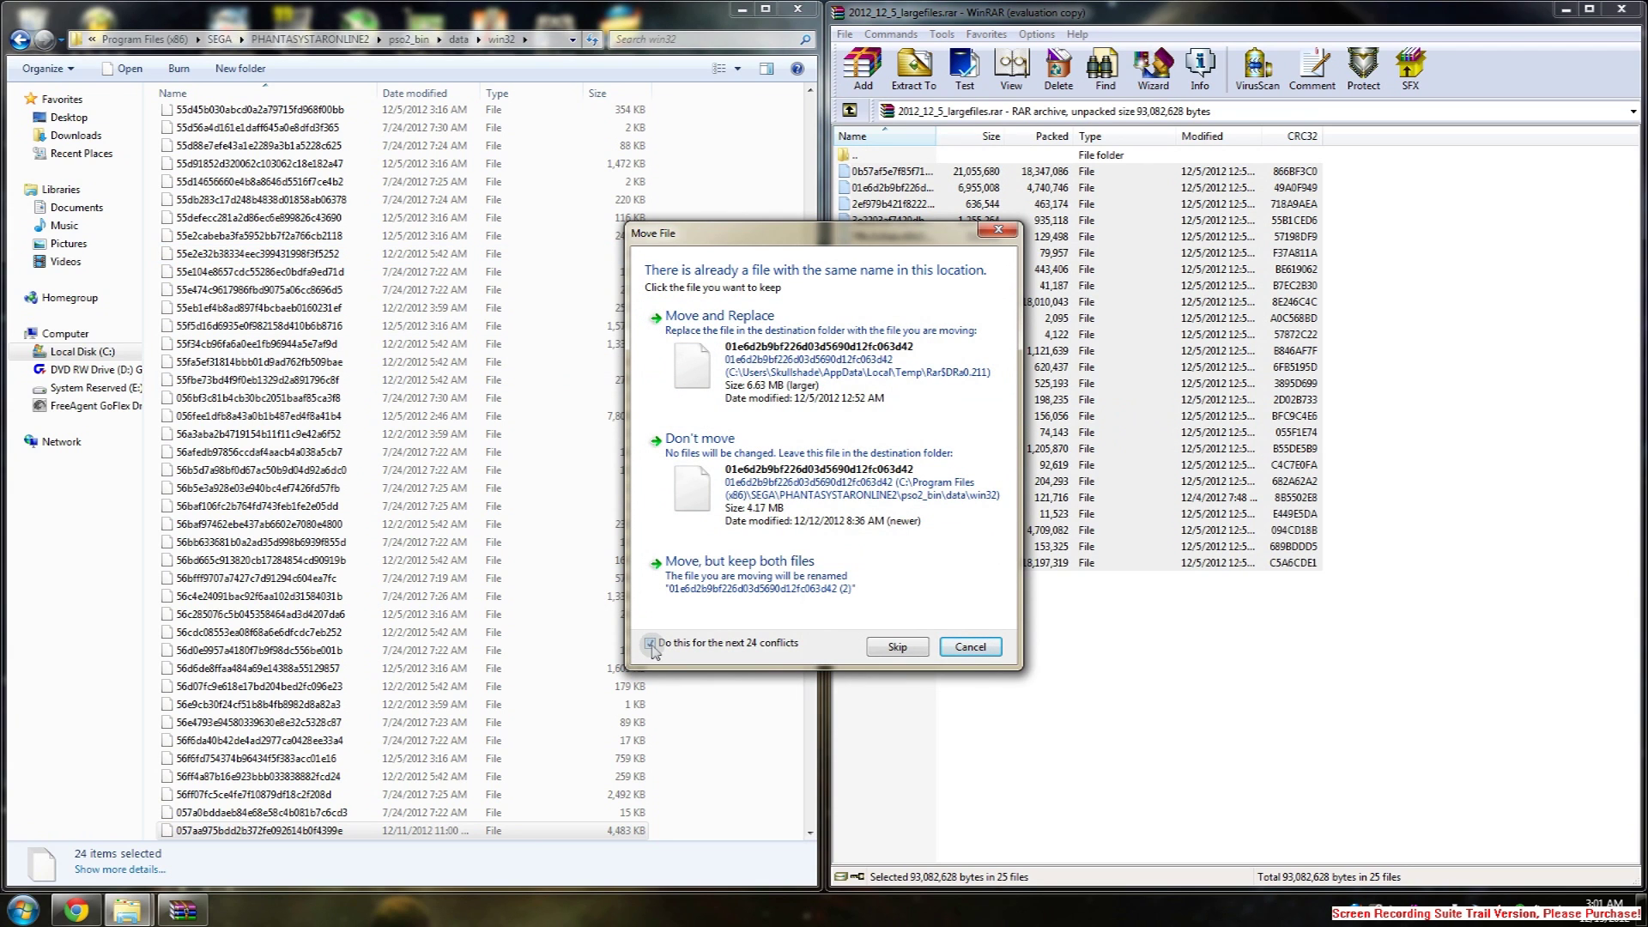
{"action": "left_click", "coordinate": [807, 343]}
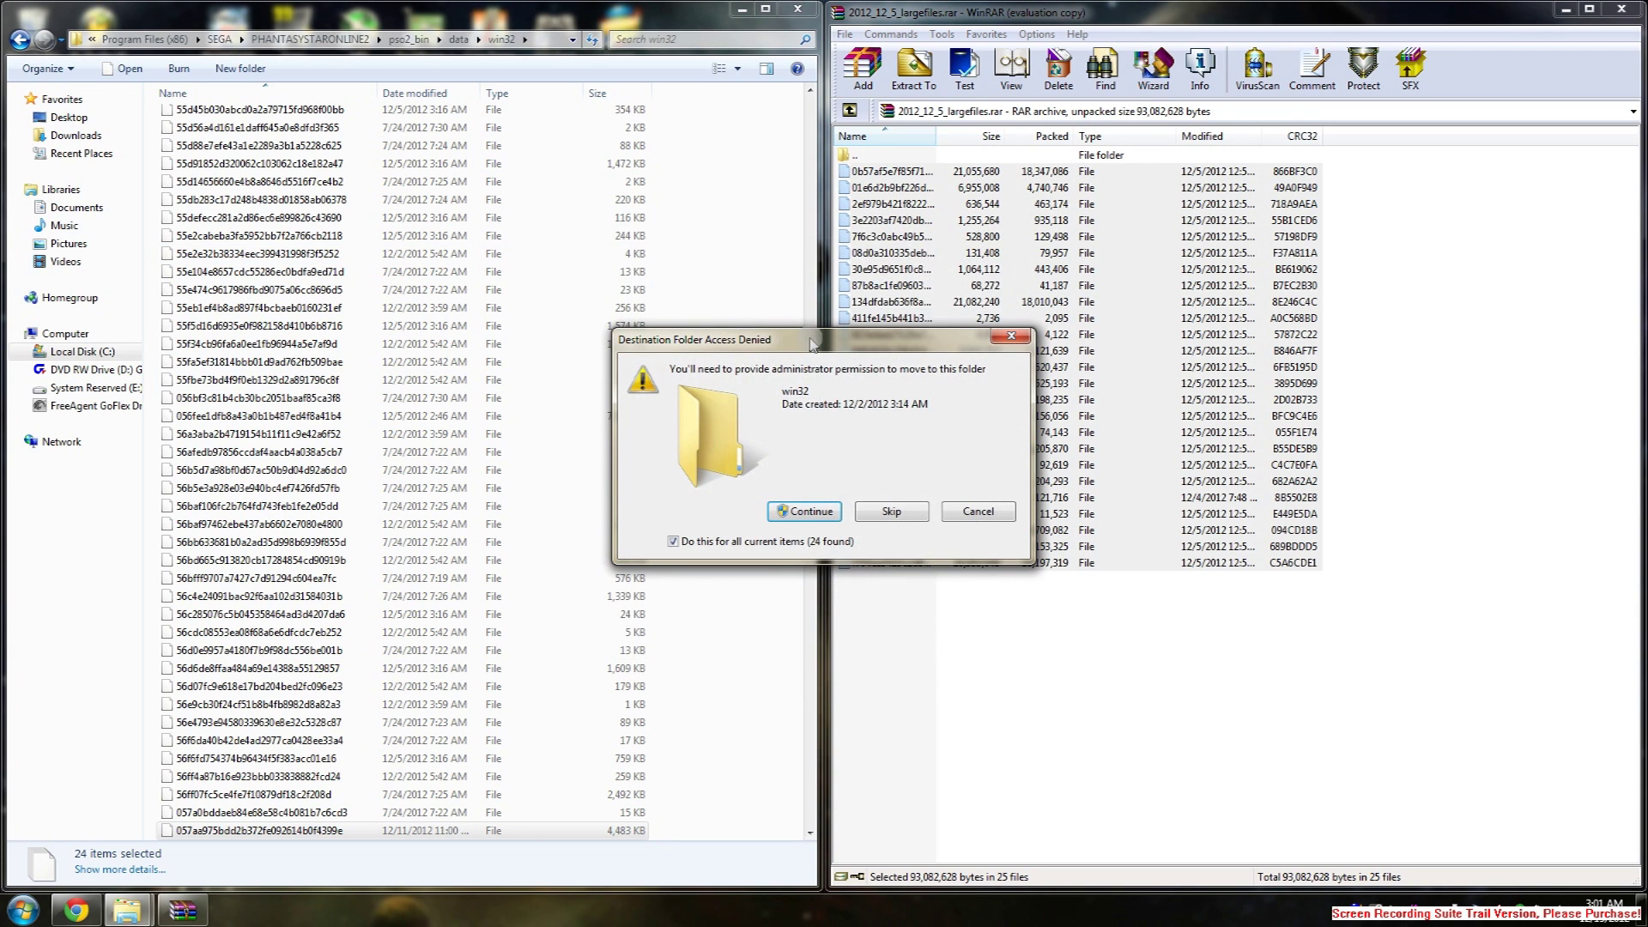
{"action": "left_click", "coordinate": [822, 513]}
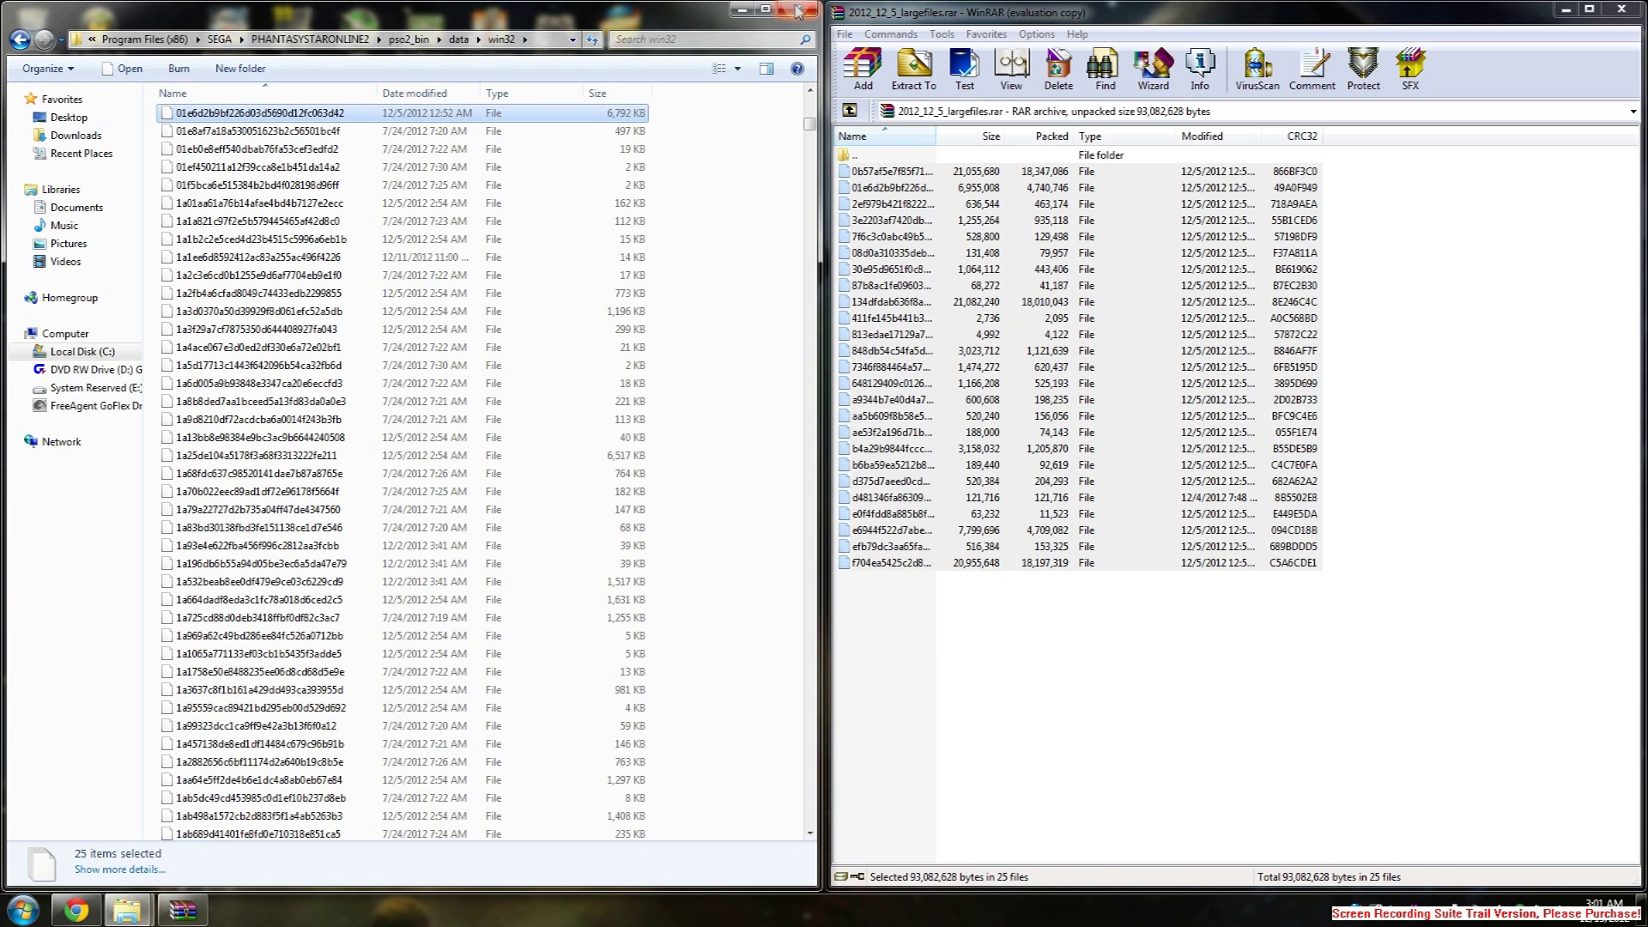
{"action": "left_click", "coordinate": [796, 10]}
{"action": "left_click", "coordinate": [1622, 9]}
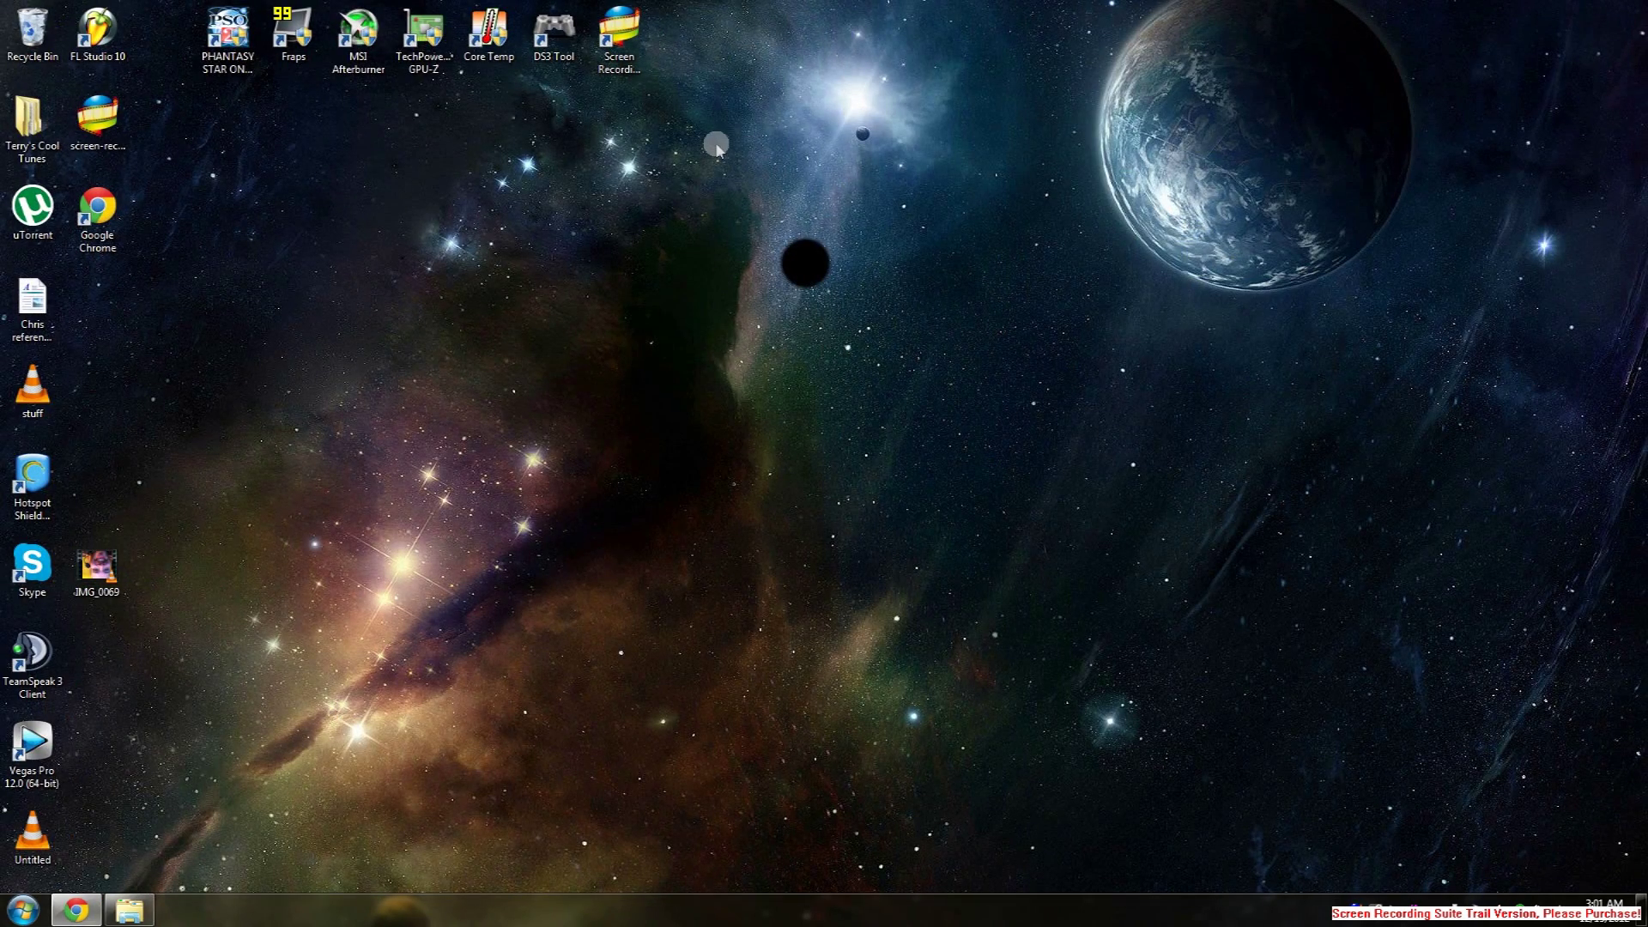
Switch back to Chrome and review the open SEGA ID, English patch, Phantasy Star Online 2 and Gmail pages
{"action": "left_click", "coordinate": [77, 910]}
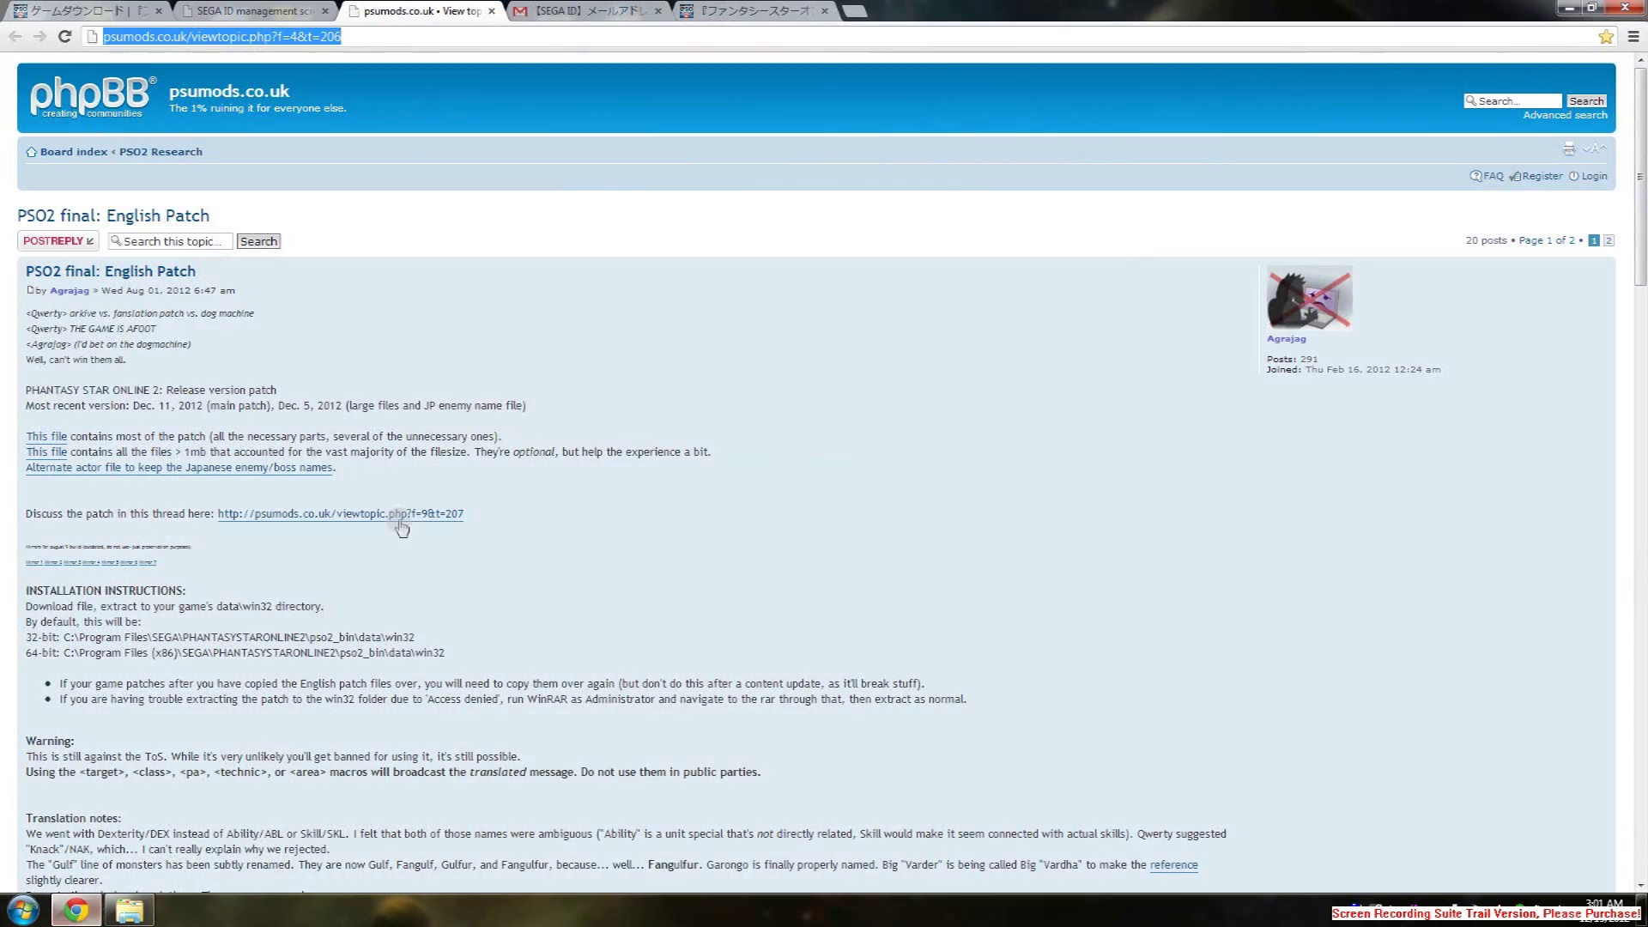
{"action": "left_click", "coordinate": [245, 16]}
{"action": "left_click", "coordinate": [94, 13]}
{"action": "left_click", "coordinate": [256, 14]}
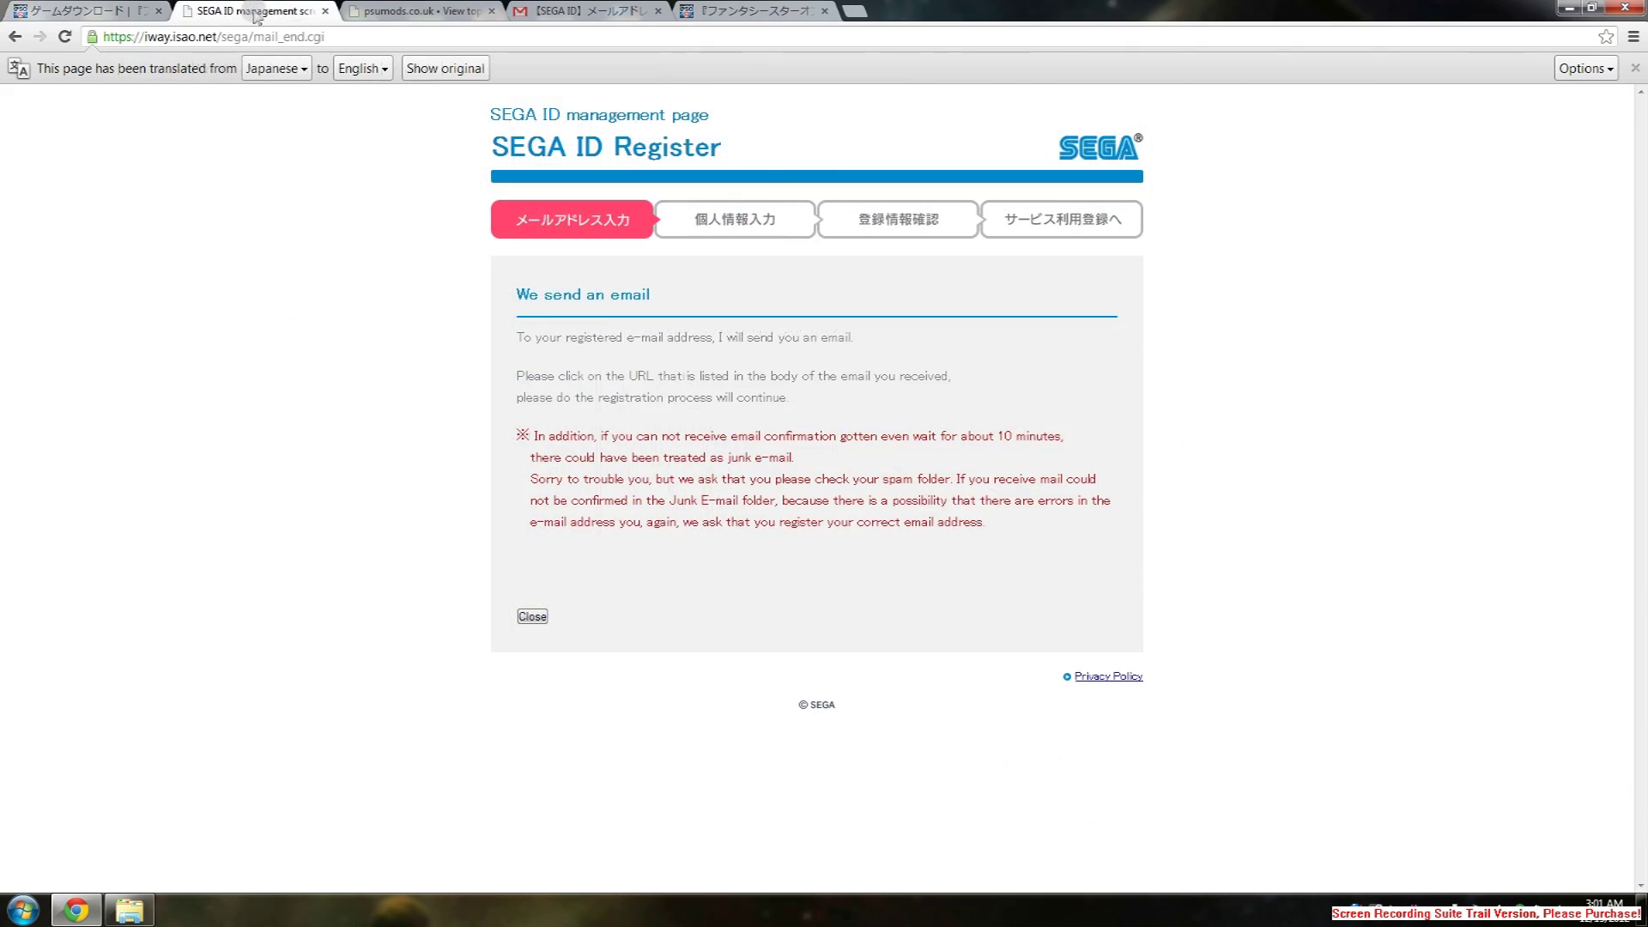
{"action": "left_click", "coordinate": [397, 12]}
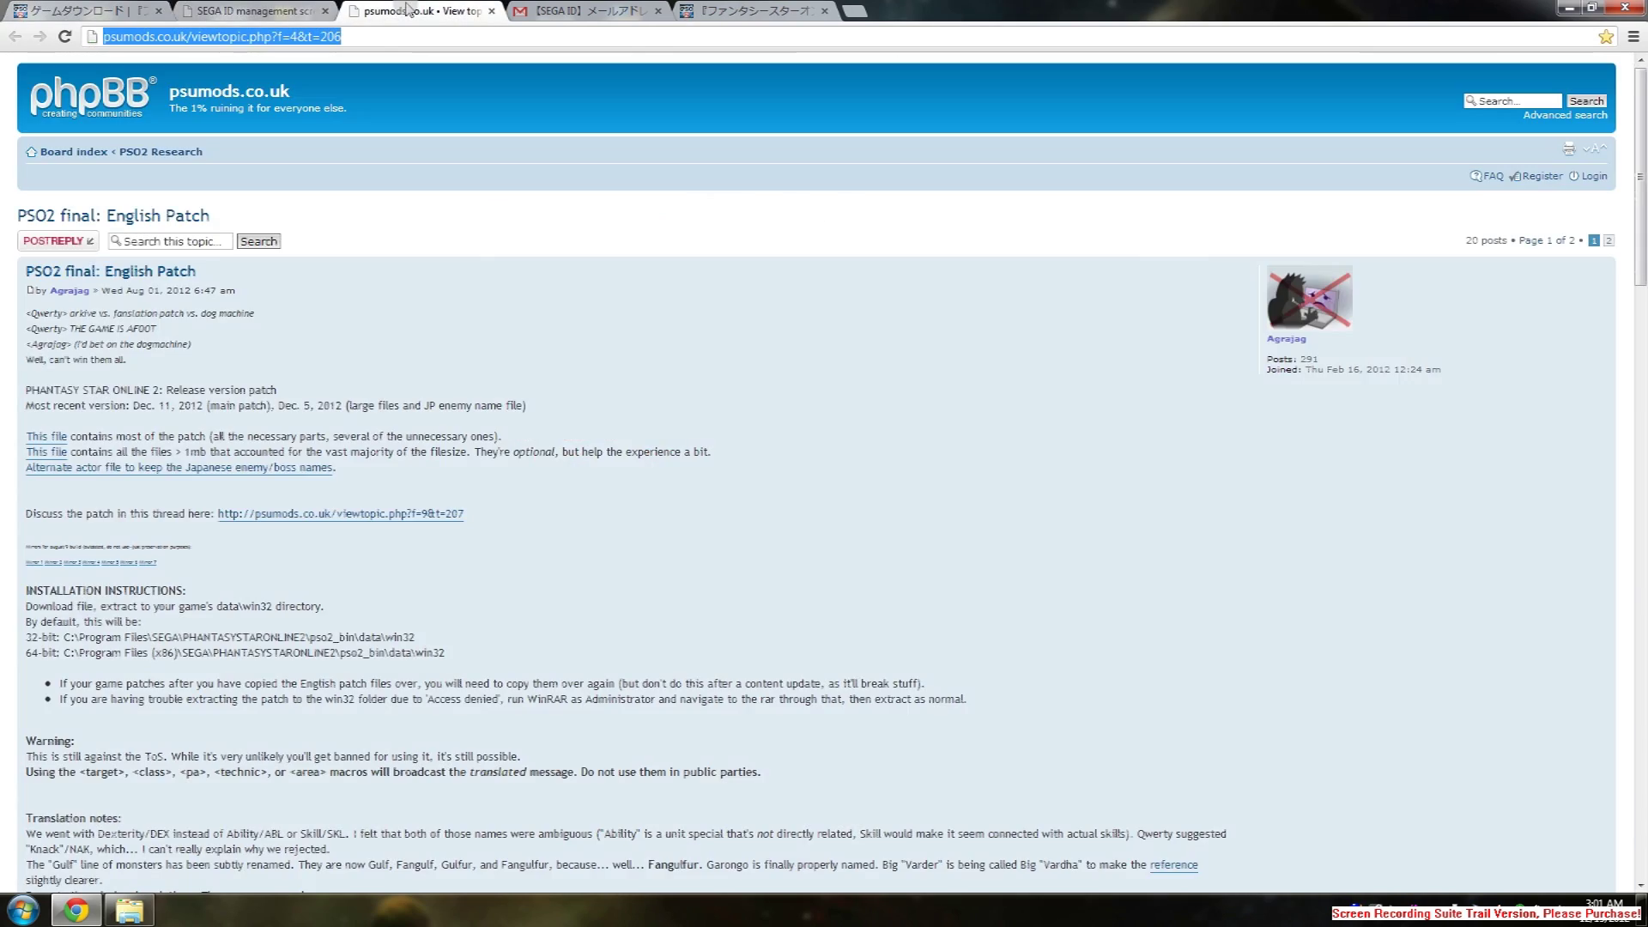
{"action": "left_click", "coordinate": [570, 13]}
{"action": "left_click", "coordinate": [735, 12]}
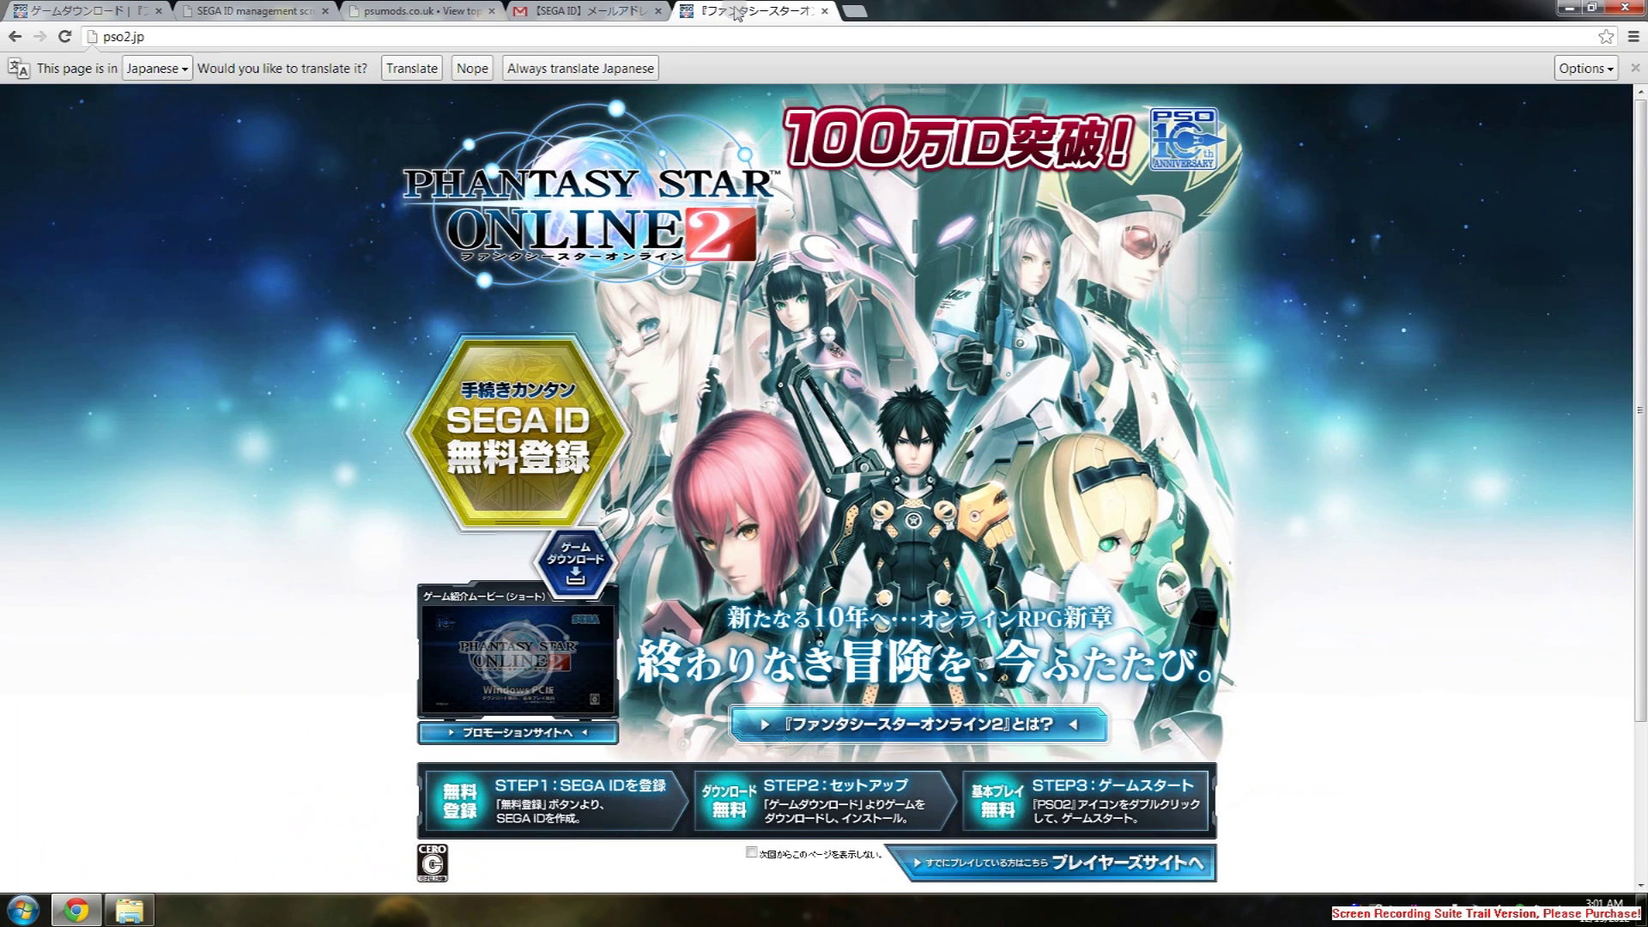
{"action": "left_click", "coordinate": [554, 12]}
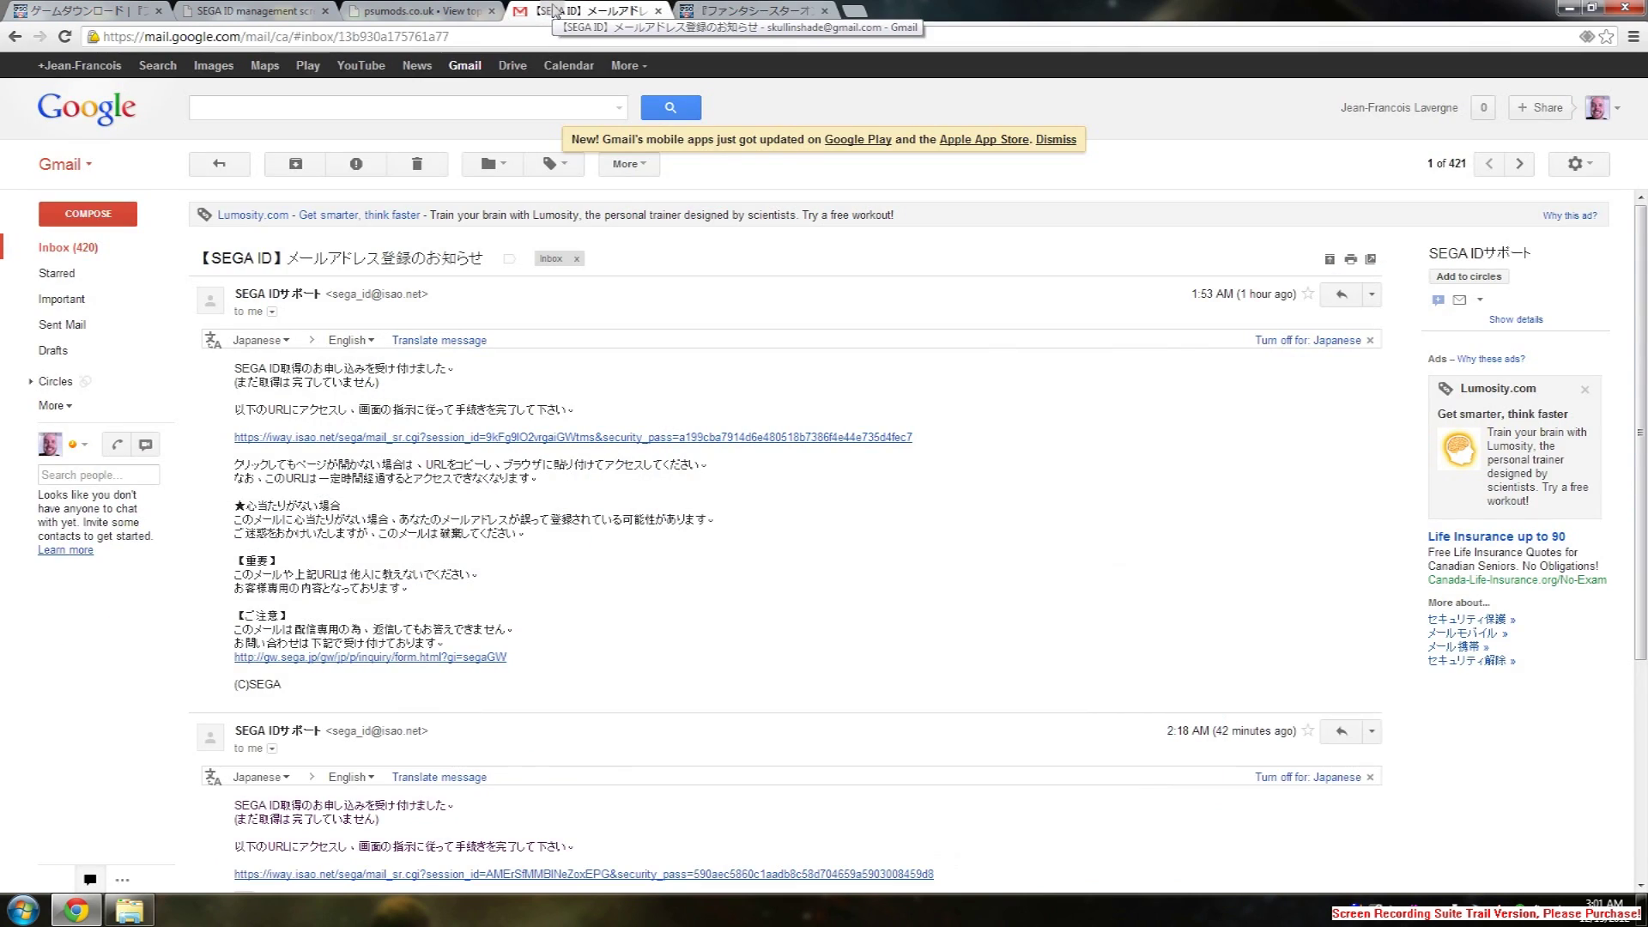